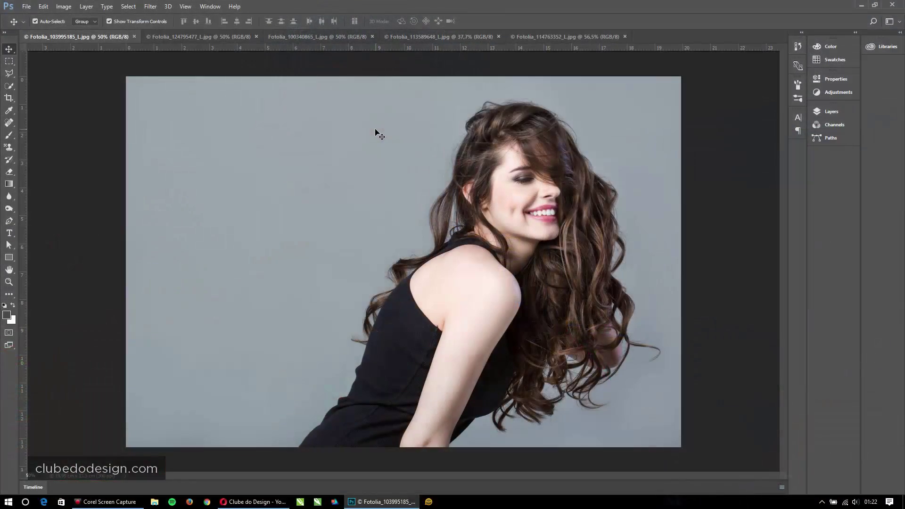
# Look through the five open portrait photos, comparing the models' hair and backgrounds.
pyautogui.click(204, 36)
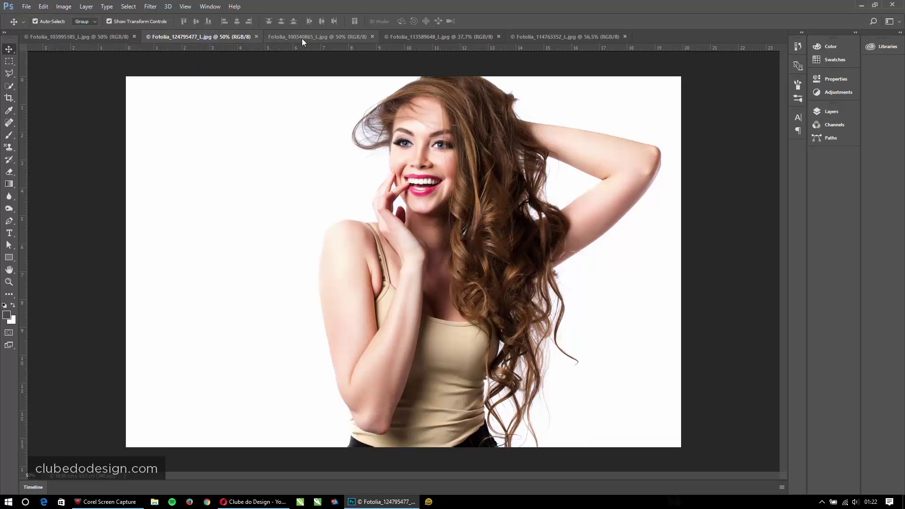
pyautogui.click(303, 38)
pyautogui.click(415, 36)
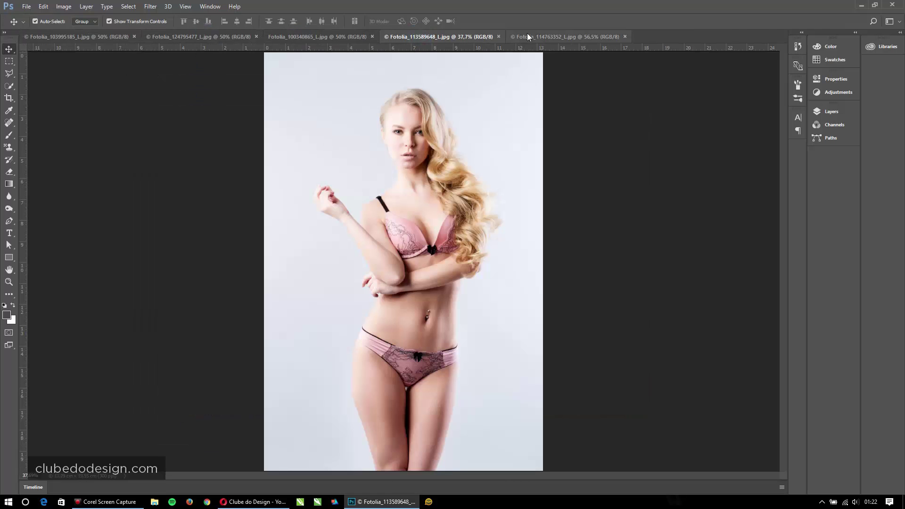
pyautogui.click(547, 37)
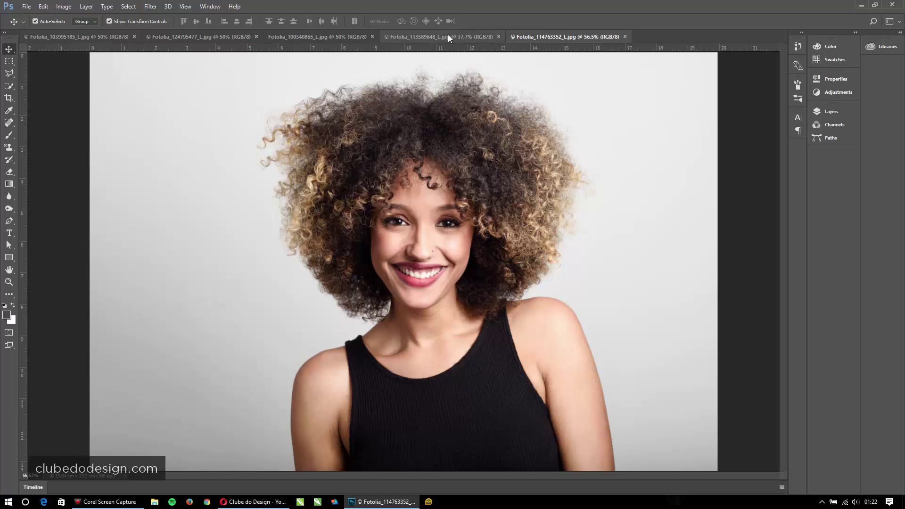
pyautogui.click(448, 36)
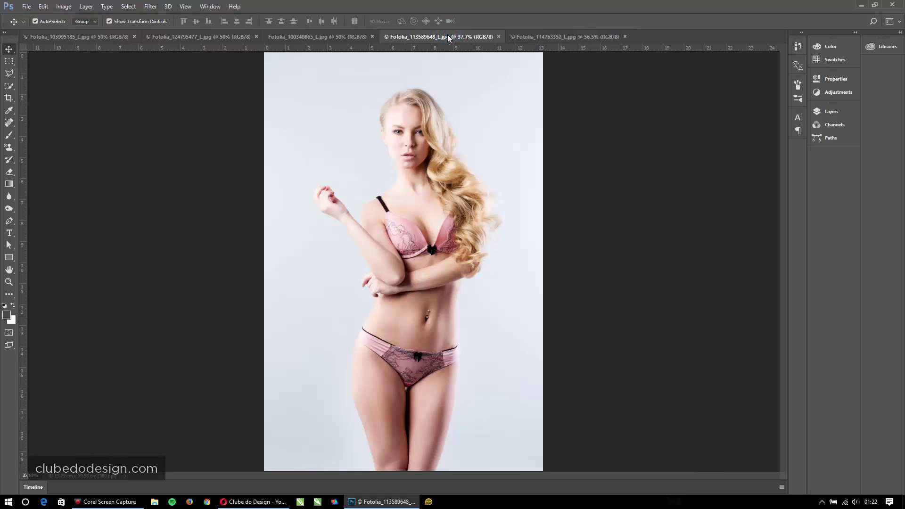
pyautogui.click(353, 41)
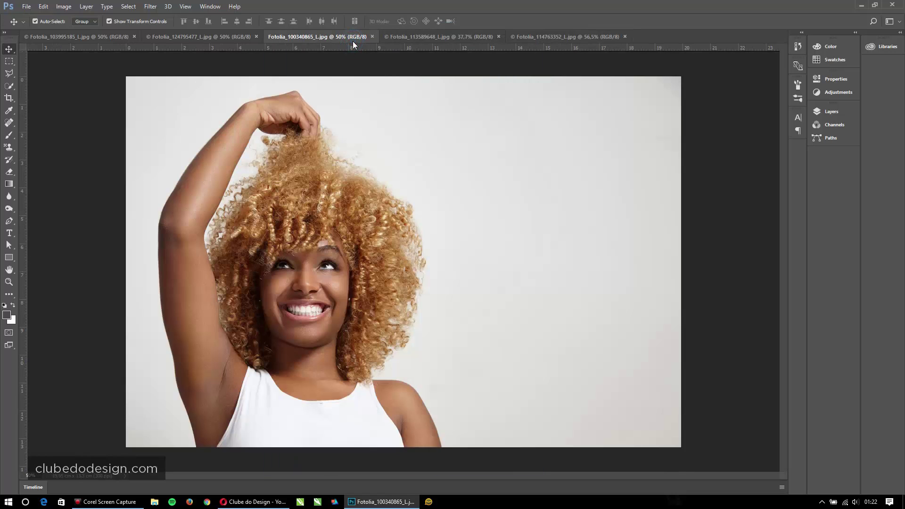
pyautogui.click(238, 38)
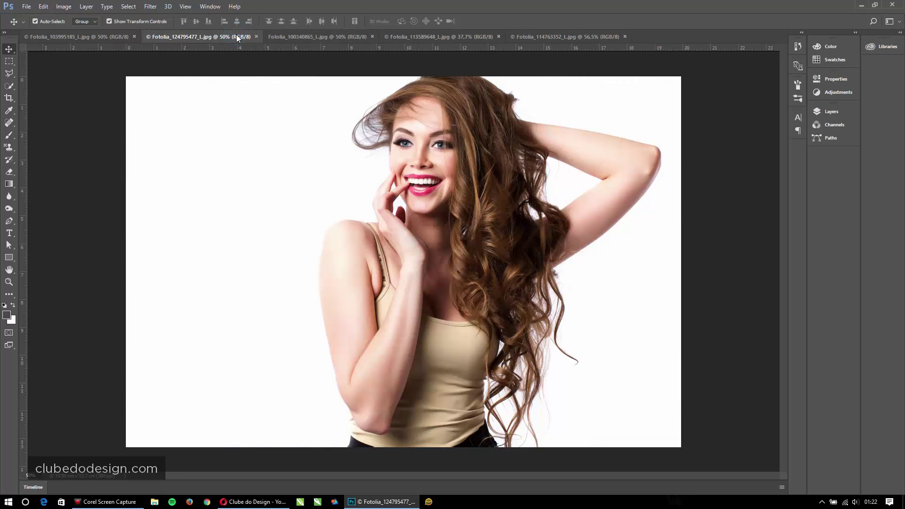
pyautogui.click(118, 38)
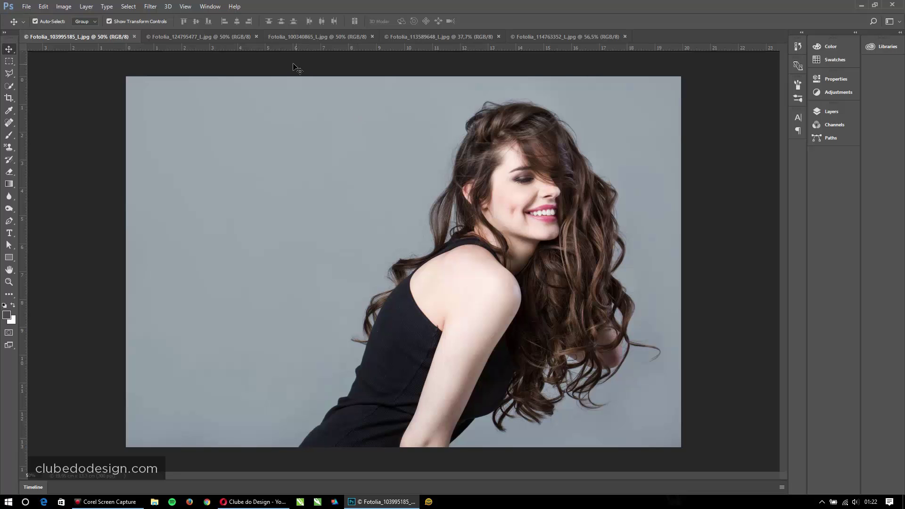
pyautogui.click(210, 37)
pyautogui.click(299, 39)
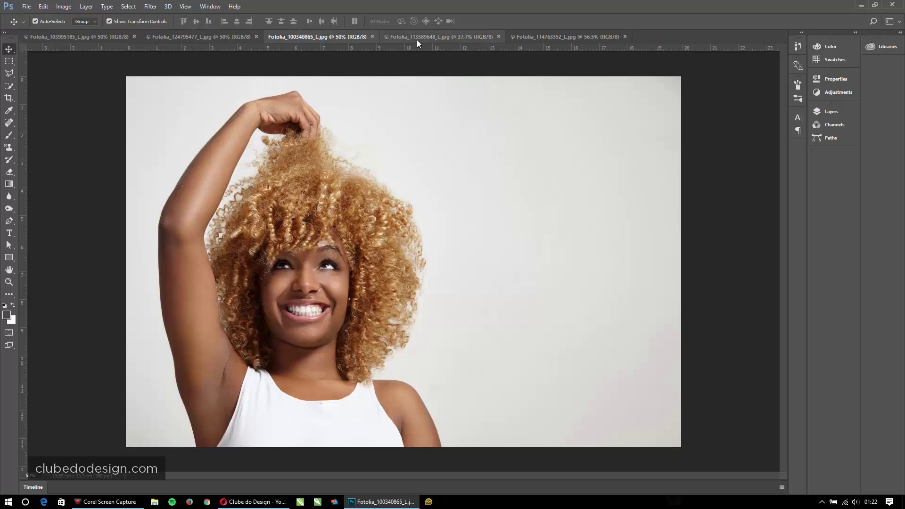
pyautogui.click(419, 39)
pyautogui.click(538, 36)
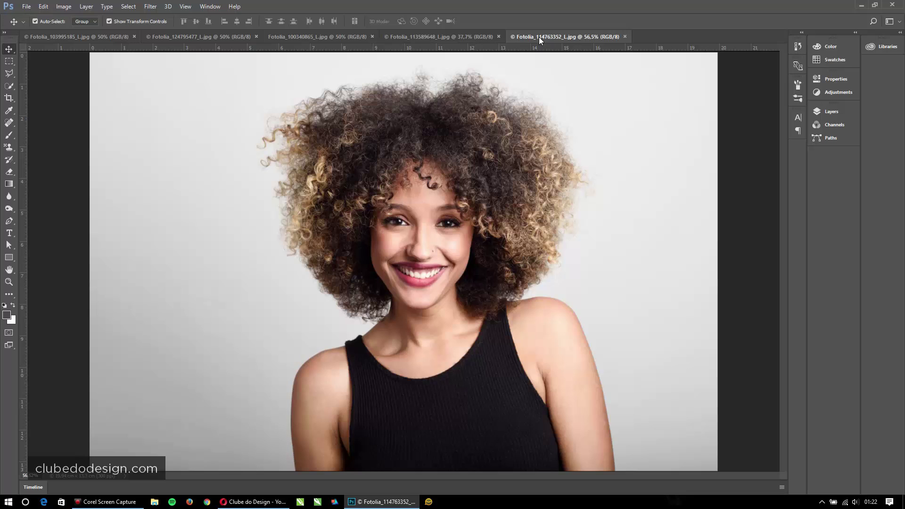
pyautogui.click(102, 37)
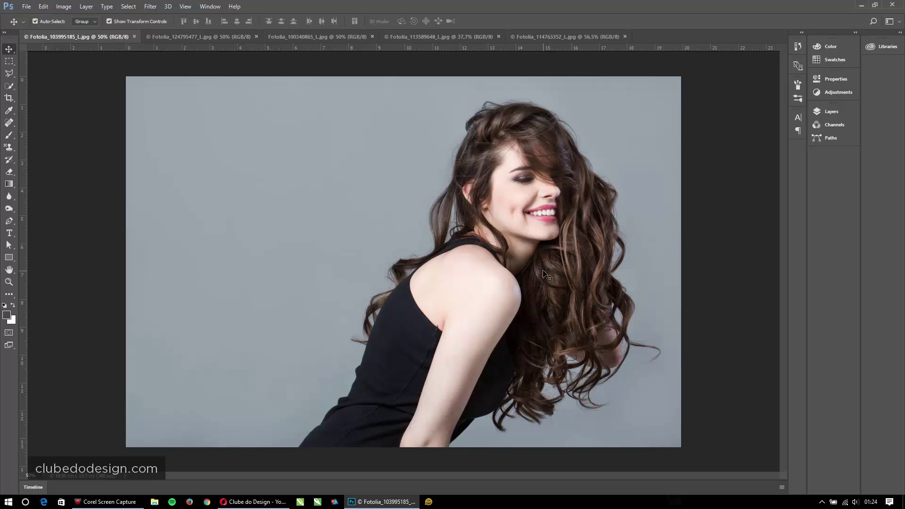
# Examine the loose hair strands against the background up close in Fotolia_113589648_L.jpg.
pyautogui.click(437, 36)
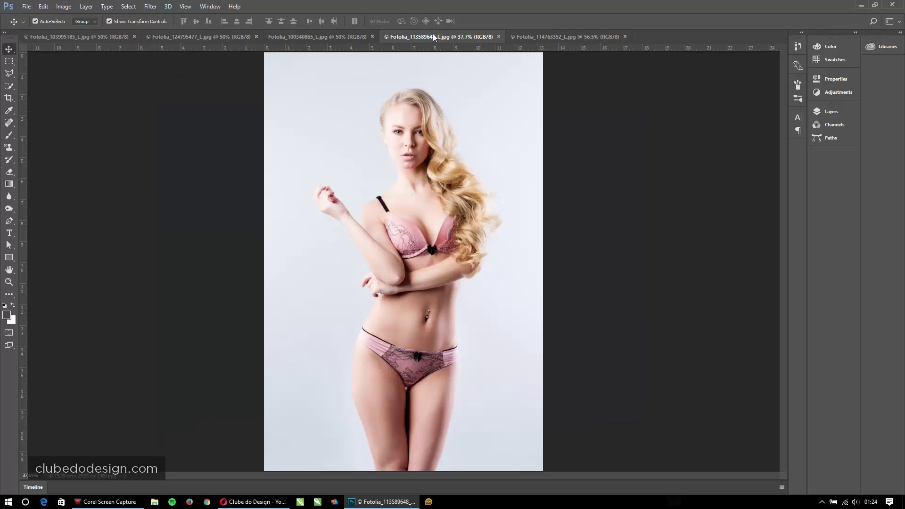
pyautogui.moveTo(481, 165); pyautogui.dragTo(443, 337)
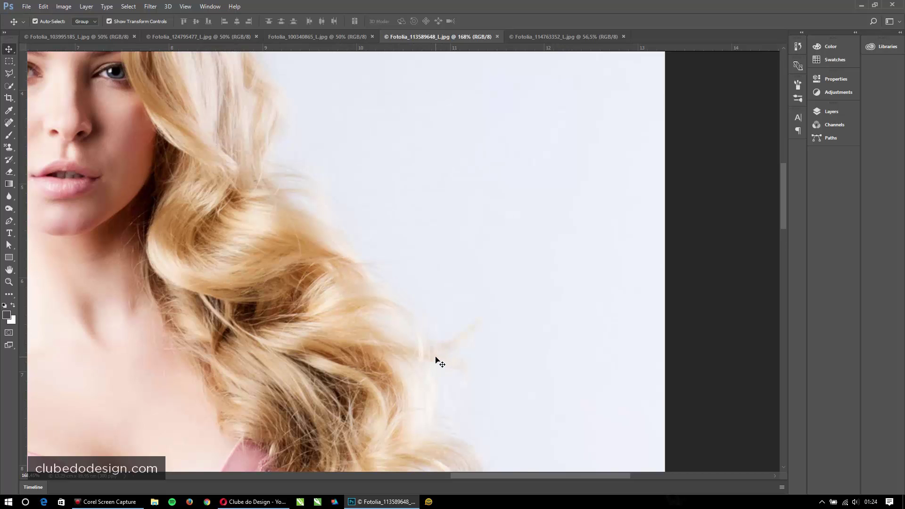
pyautogui.hotkey('ctrl', '0')
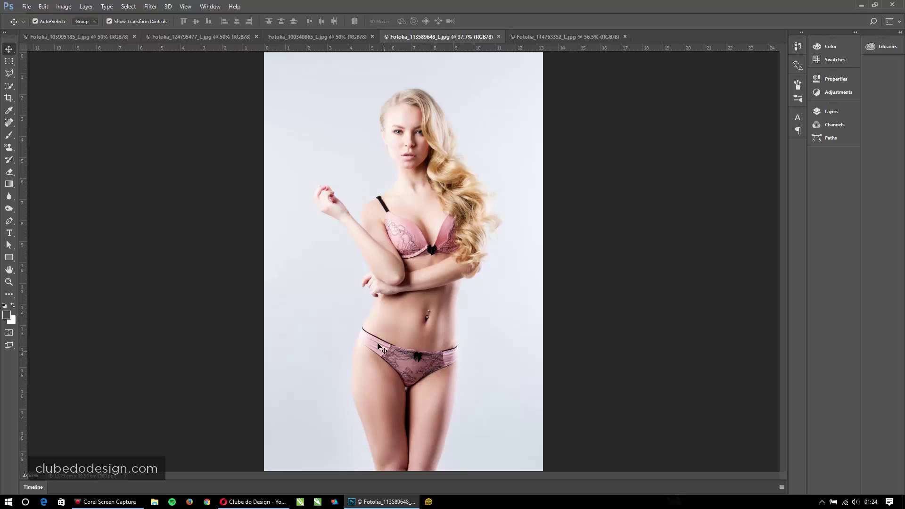
# In Fotolia_103995185_L.jpg, select the grey background with the Quick Selection tool and invert the selection to isolate the woman.
pyautogui.click(78, 36)
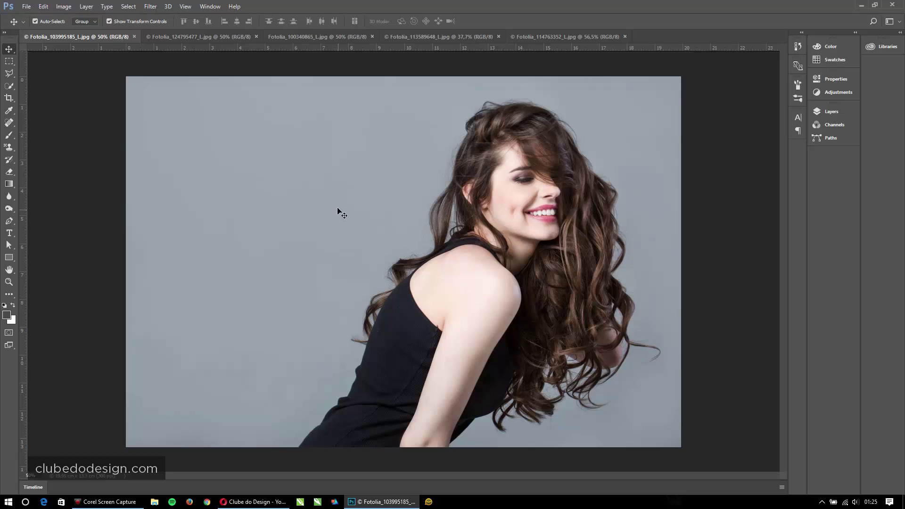
pyautogui.click(8, 87)
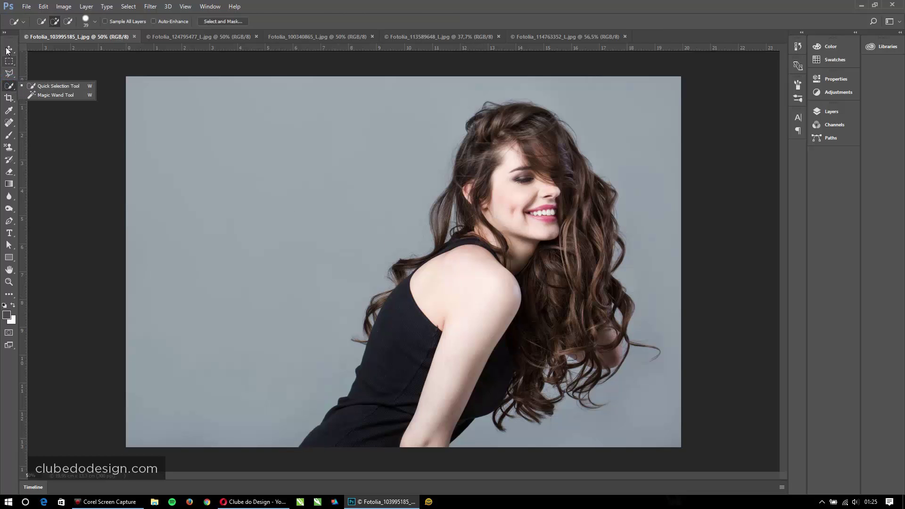
pyautogui.click(59, 87)
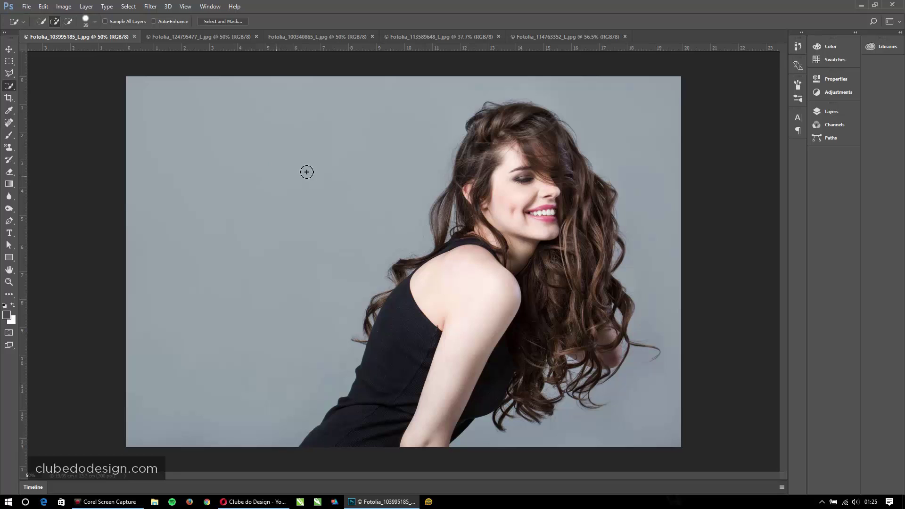
pyautogui.moveTo(387, 364)
pyautogui.mouseDown()
pyautogui.moveTo(404, 372)
pyautogui.moveTo(508, 224)
pyautogui.moveTo(508, 130)
pyautogui.moveTo(492, 137)
pyautogui.moveTo(480, 210)
pyautogui.moveTo(515, 122)
pyautogui.moveTo(541, 134)
pyautogui.moveTo(560, 168)
pyautogui.moveTo(605, 361)
pyautogui.moveTo(507, 362)
pyautogui.moveTo(469, 402)
pyautogui.moveTo(404, 366)
pyautogui.moveTo(458, 302)
pyautogui.mouseUp()
pyautogui.hotkey('ctrl', 'd')
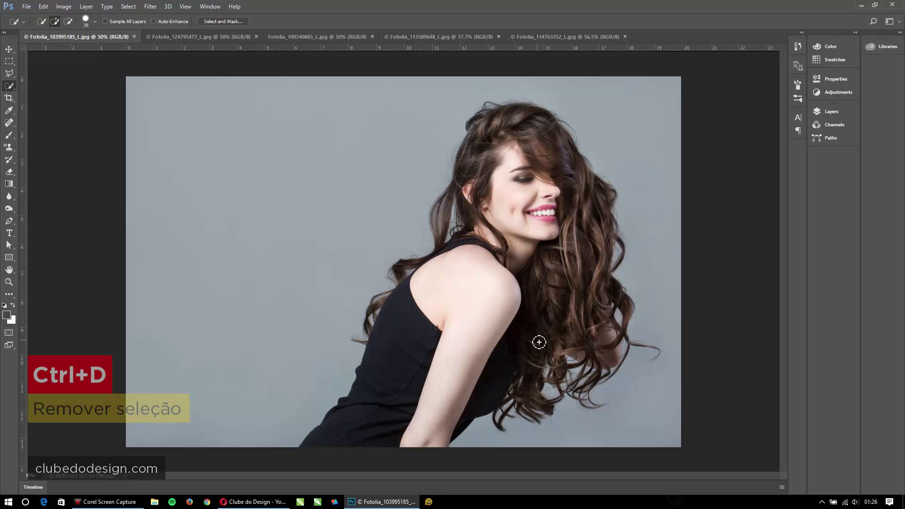
pyautogui.moveTo(272, 330)
pyautogui.mouseDown()
pyautogui.moveTo(392, 102)
pyautogui.moveTo(285, 117)
pyautogui.moveTo(479, 87)
pyautogui.moveTo(668, 191)
pyautogui.mouseUp()
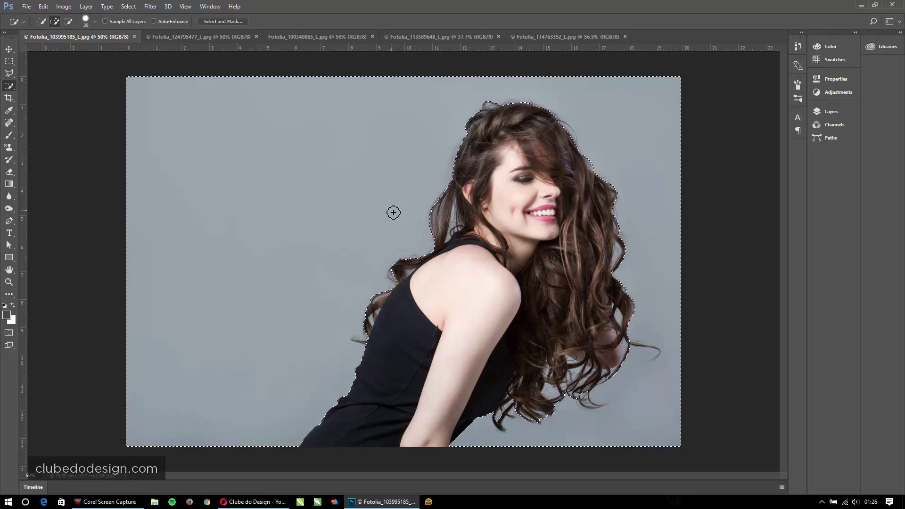
pyautogui.hotkey('ctrl', 'shift', 'i')
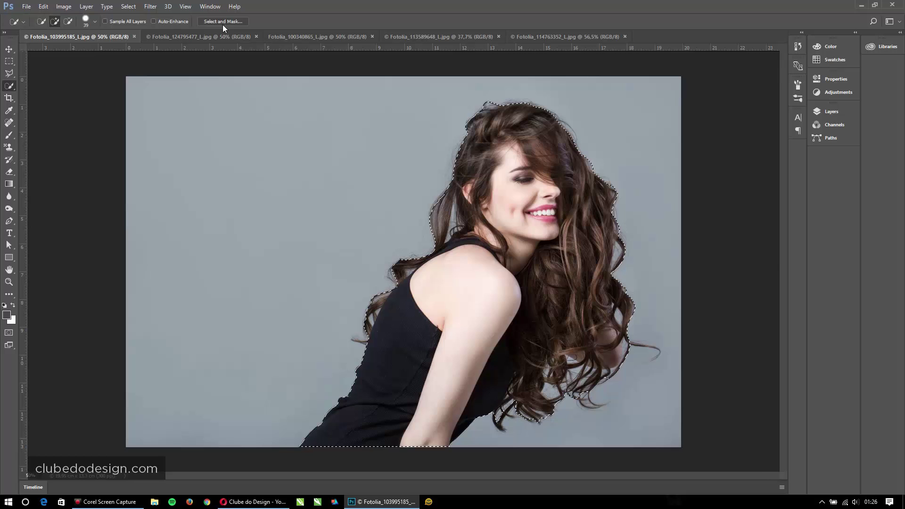
# Open Select and Mask and paint along the woman's hair outline with a smaller Refine Edge Brush to capture the loose strands.
pyautogui.click(223, 22)
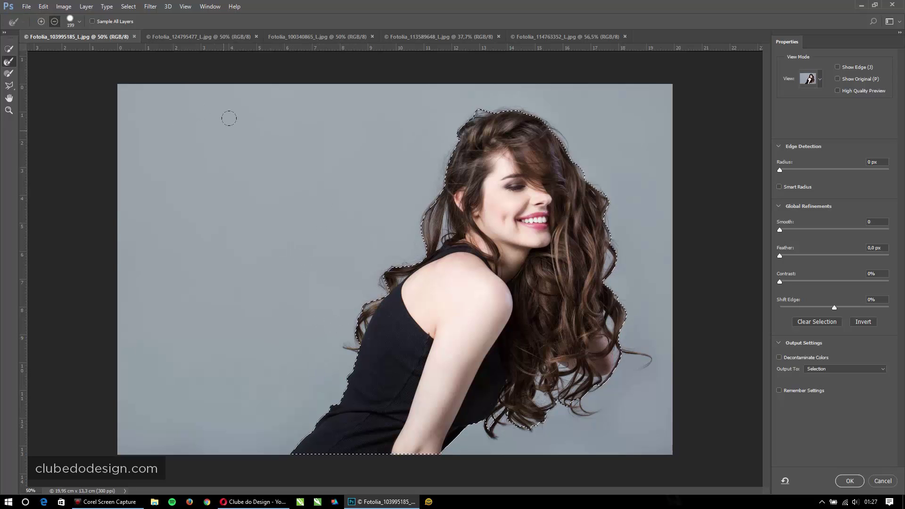
pyautogui.press('alt')
pyautogui.moveTo(317, 187); pyautogui.dragTo(306, 191)
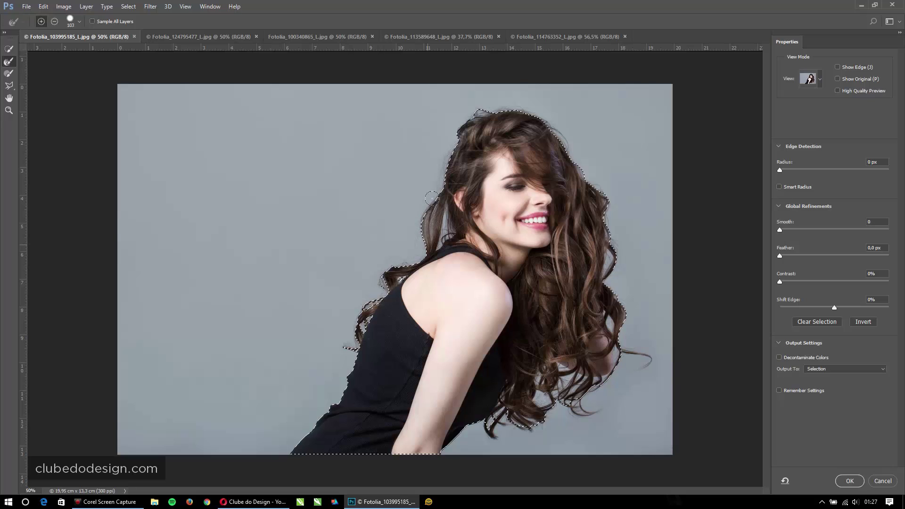
pyautogui.moveTo(437, 231); pyautogui.dragTo(447, 235)
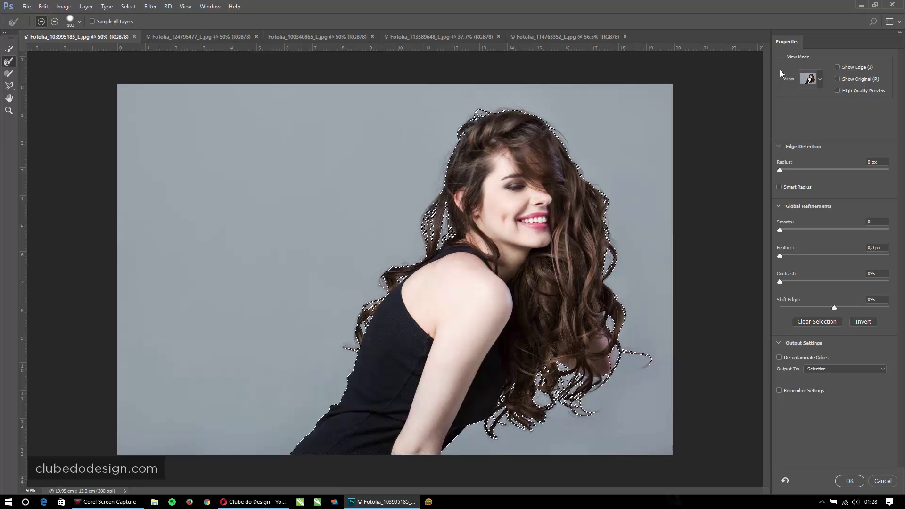
# Preview the cutout in the Overlay, On Black, On White and Black & White views, and set the view mode to On Layers.
pyautogui.click(821, 80)
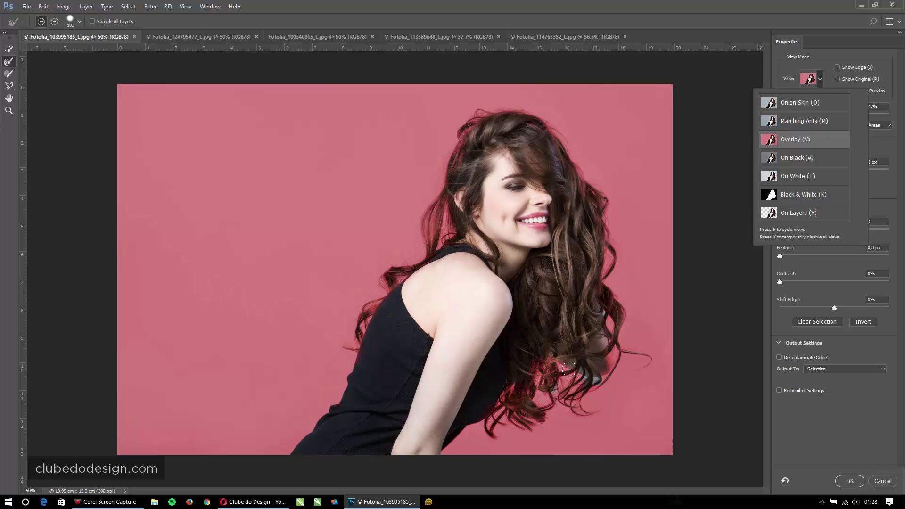
pyautogui.click(587, 382)
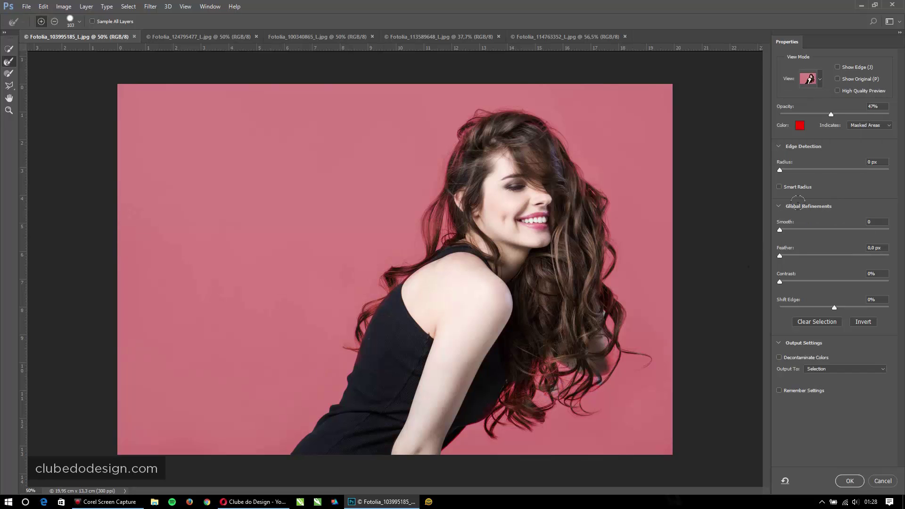
pyautogui.click(821, 79)
pyautogui.click(793, 157)
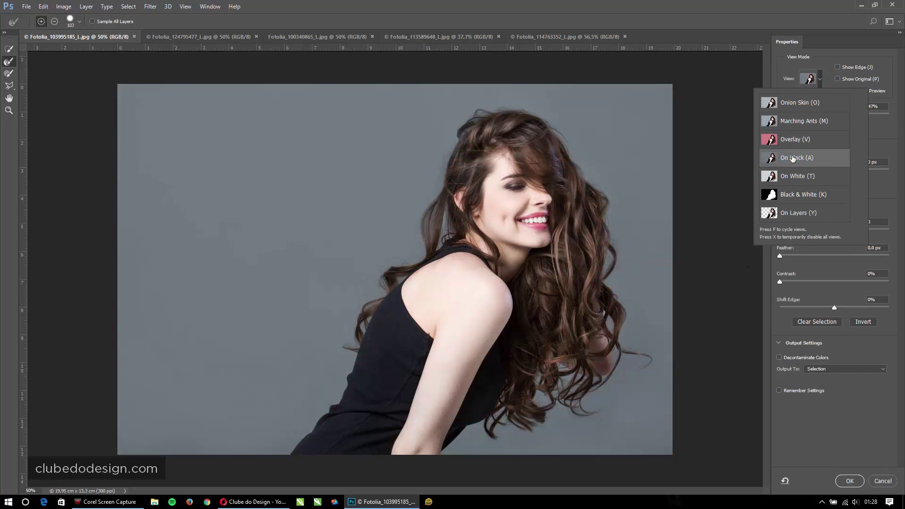
pyautogui.click(794, 176)
pyautogui.click(797, 197)
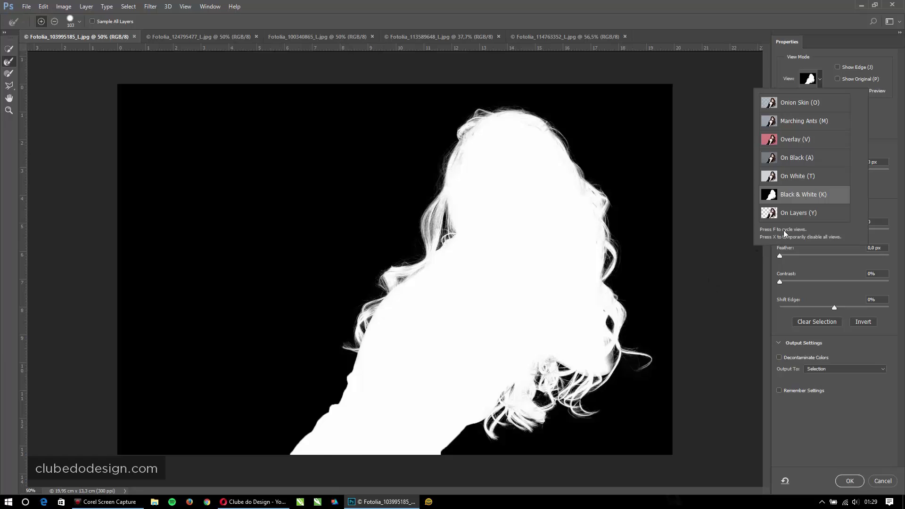
pyautogui.click(798, 209)
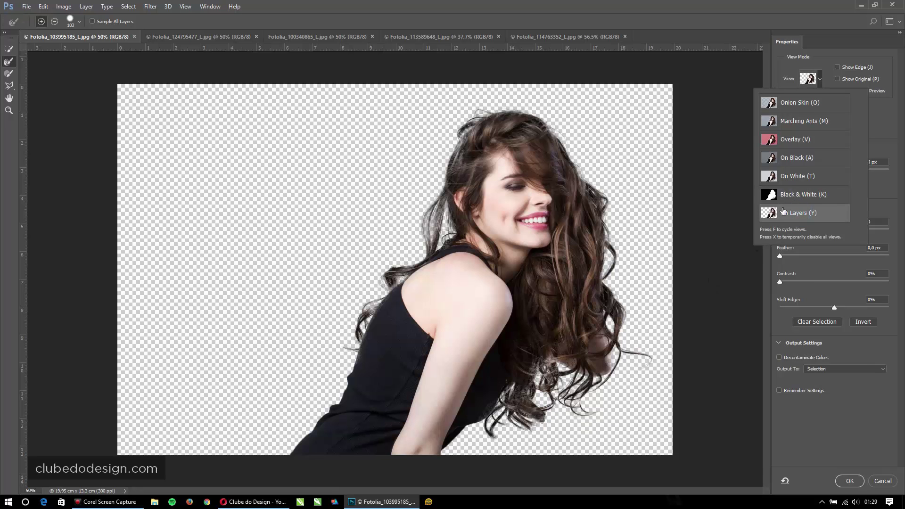
pyautogui.click(880, 131)
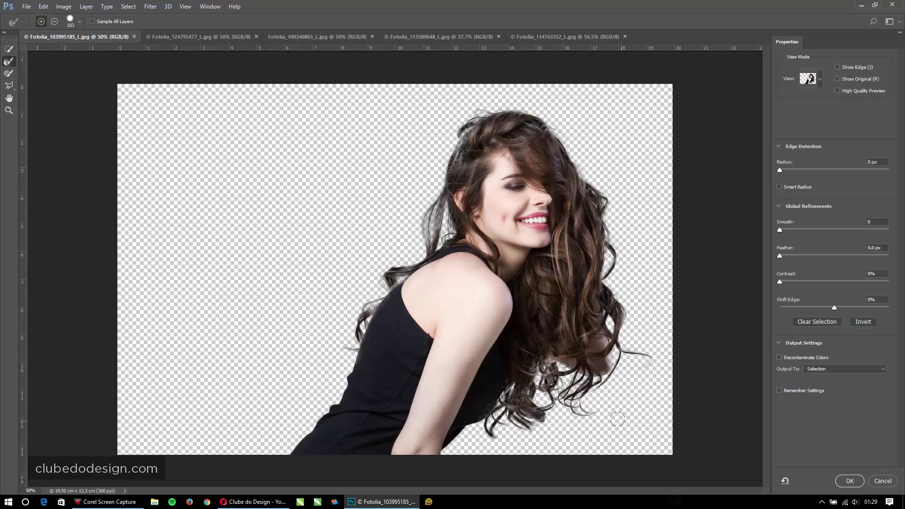
# Restore the semi-transparent skin behind the lower hair curls using the Refine Edge Brush in subtract mode.
pyautogui.moveTo(582, 374); pyautogui.dragTo(655, 338)
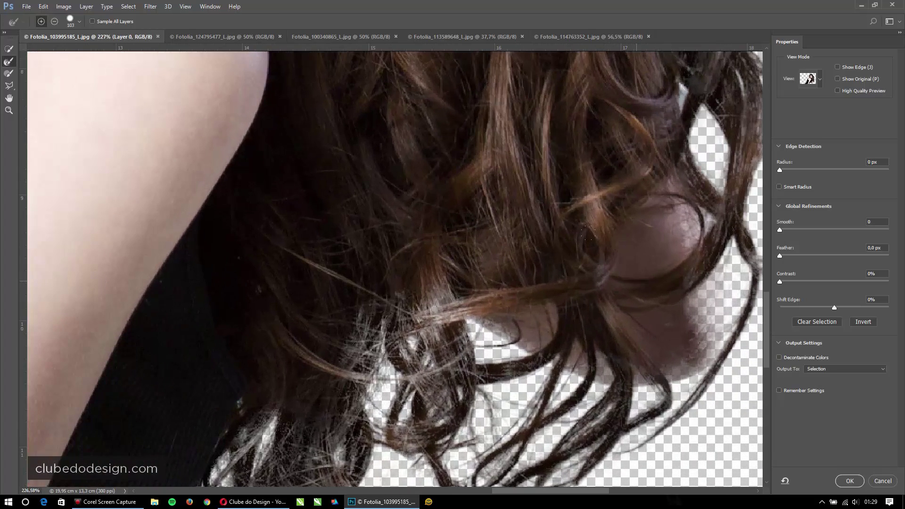
pyautogui.press('alt')
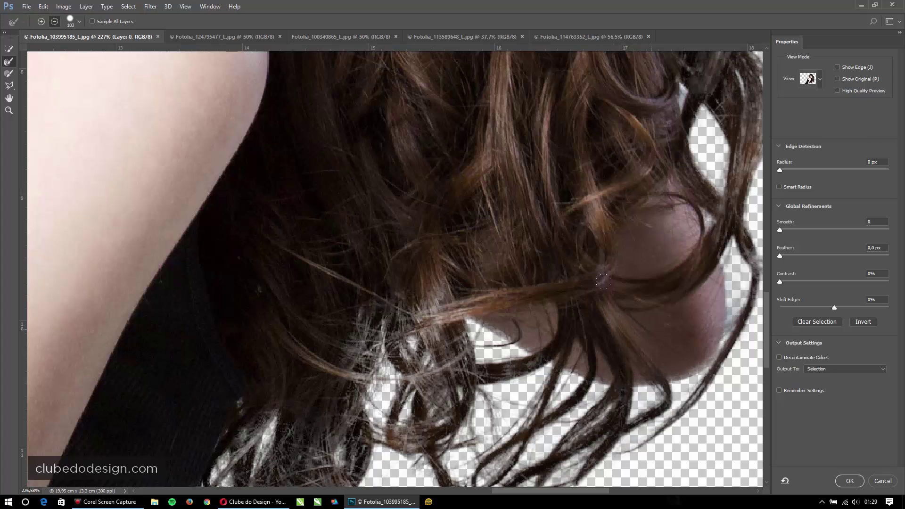
pyautogui.moveTo(661, 327); pyautogui.dragTo(663, 327)
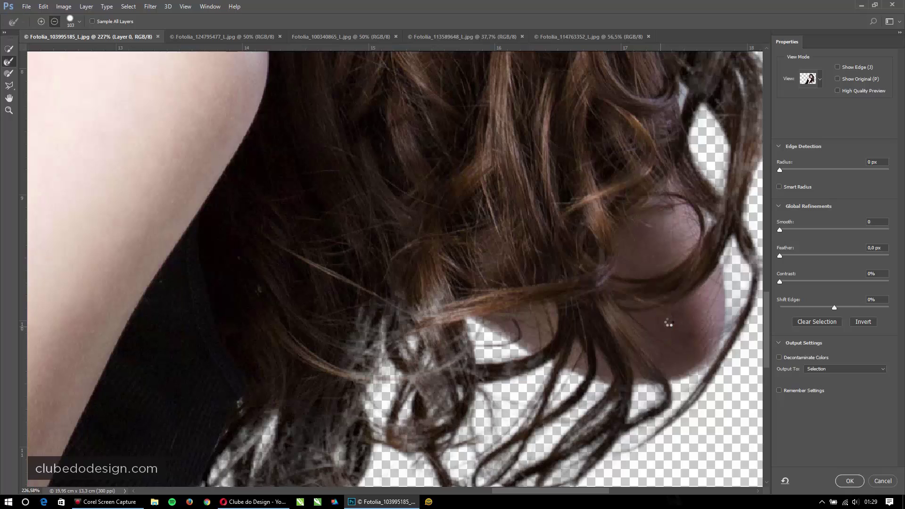
pyautogui.click(539, 297)
pyautogui.click(507, 281)
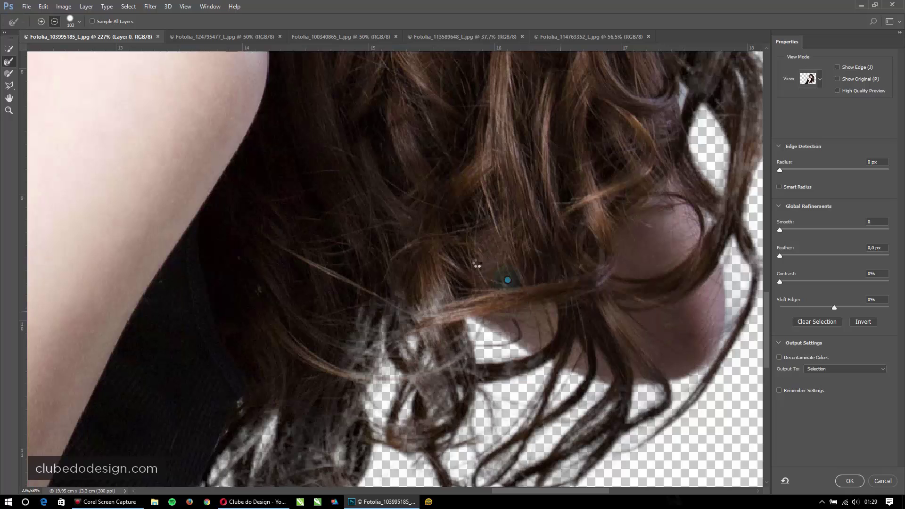
pyautogui.click(470, 257)
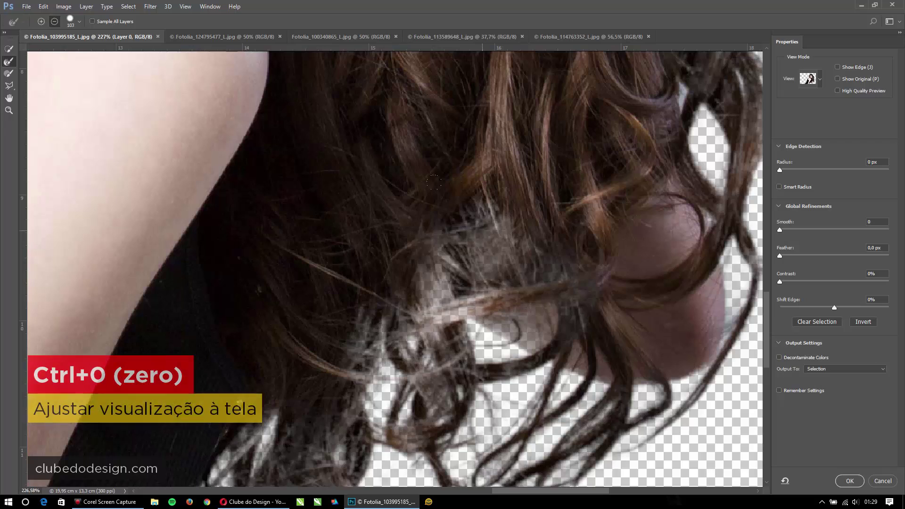
pyautogui.hotkey('ctrl', '0')
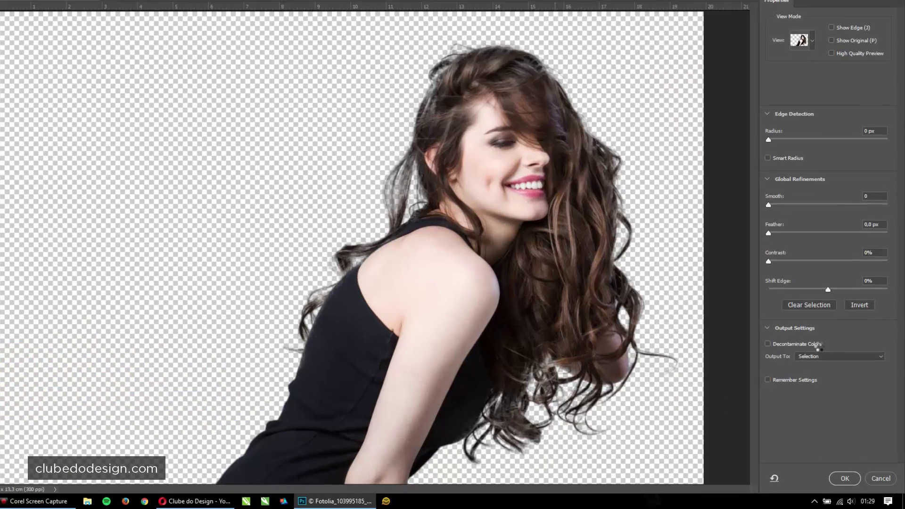
# Output the refined selection as New Layer with Layer Mask and apply Select and Mask.
pyautogui.click(816, 356)
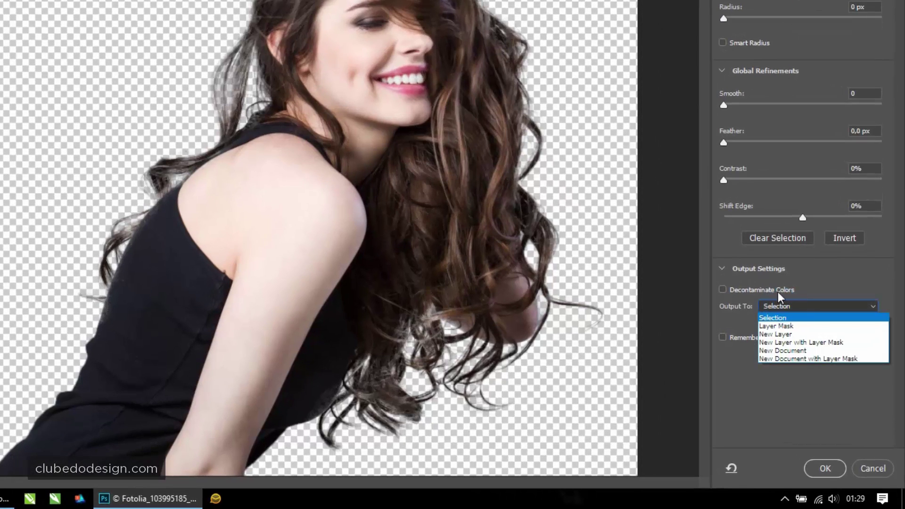
pyautogui.click(781, 343)
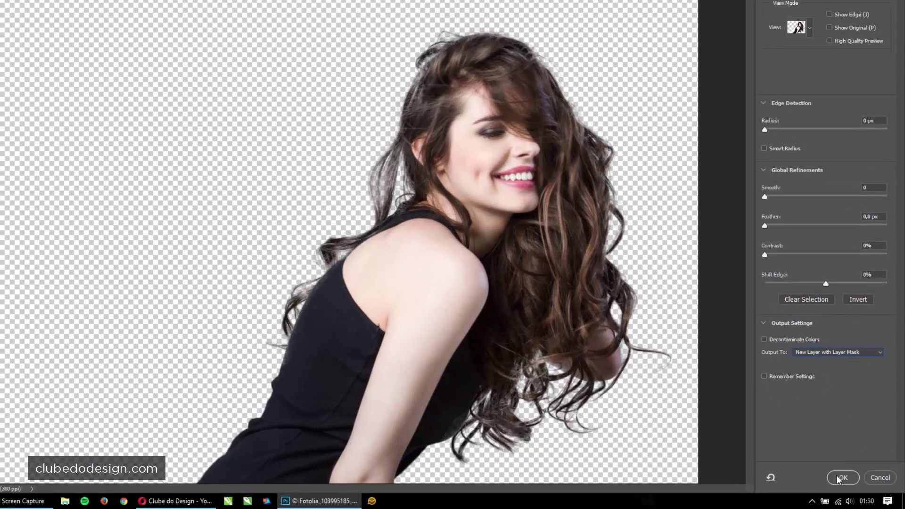
pyautogui.click(825, 469)
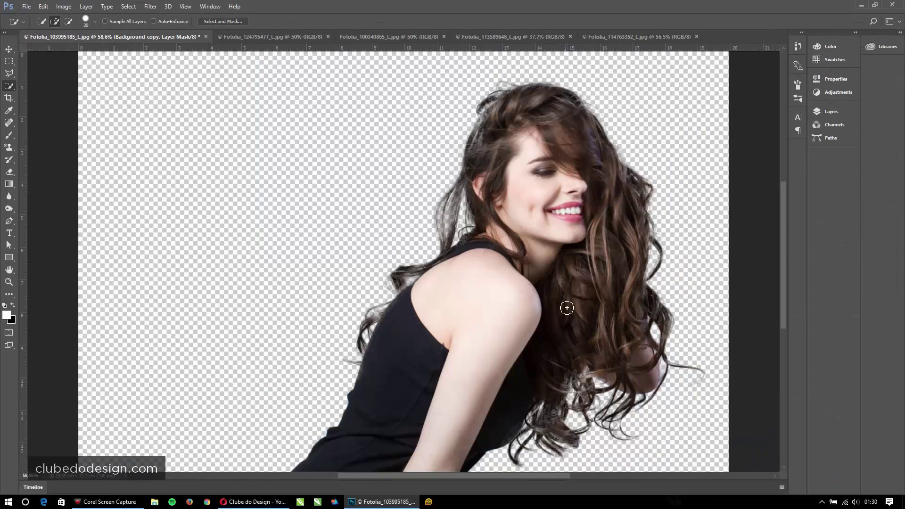
# Add a Solid Color fill layer in blue #4c81bc and place it beneath the Background copy layer.
pyautogui.click(830, 112)
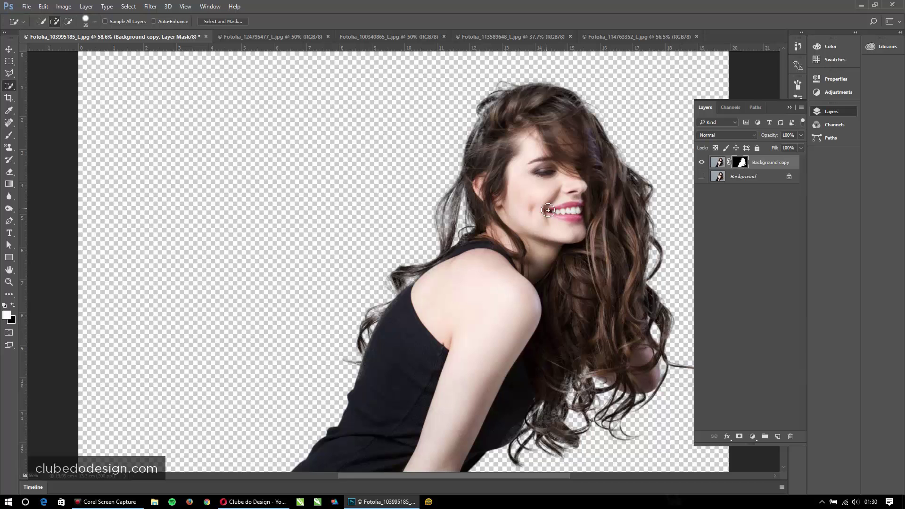
pyautogui.hotkey('ctrl', '-')
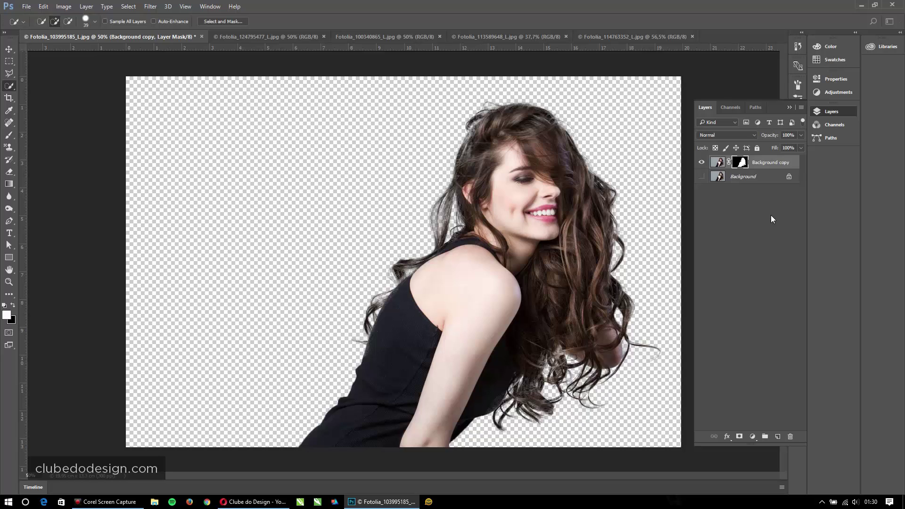
pyautogui.click(754, 436)
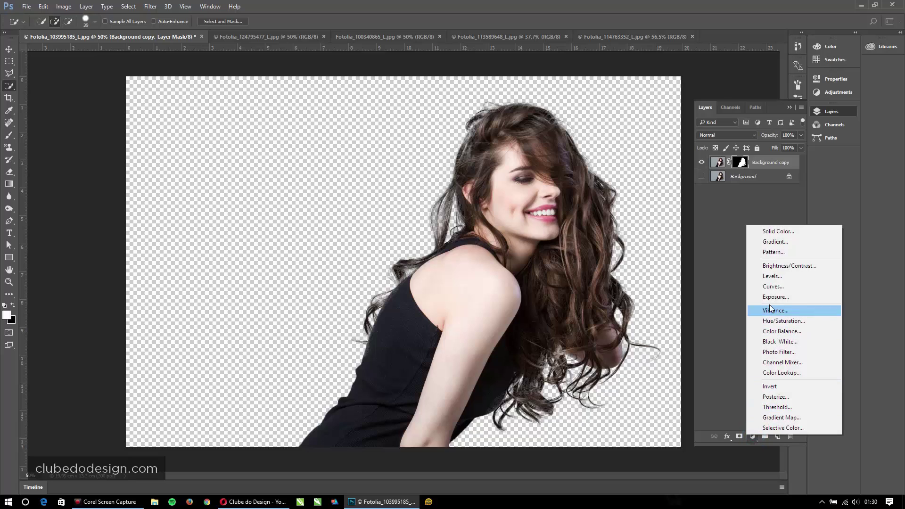
pyautogui.click(777, 232)
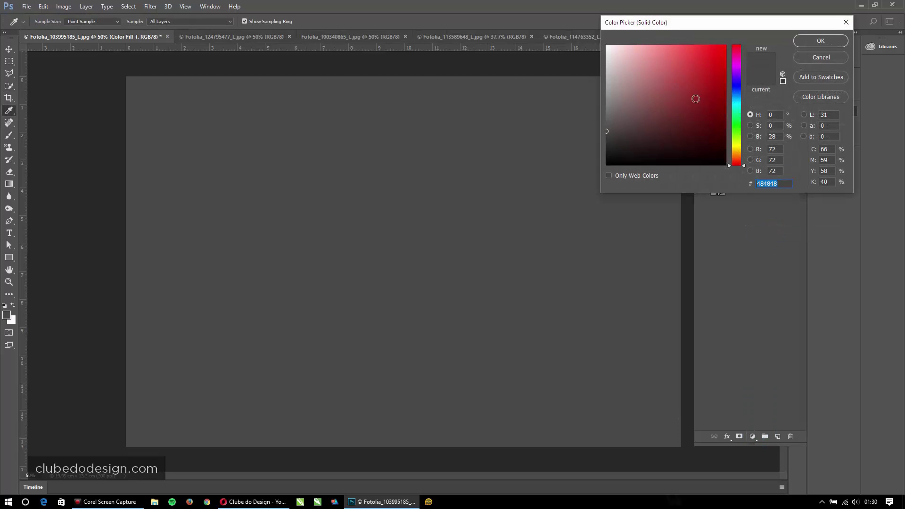
pyautogui.moveTo(657, 102)
pyautogui.mouseDown()
pyautogui.moveTo(662, 64)
pyautogui.moveTo(678, 77)
pyautogui.mouseUp()
pyautogui.click(744, 93)
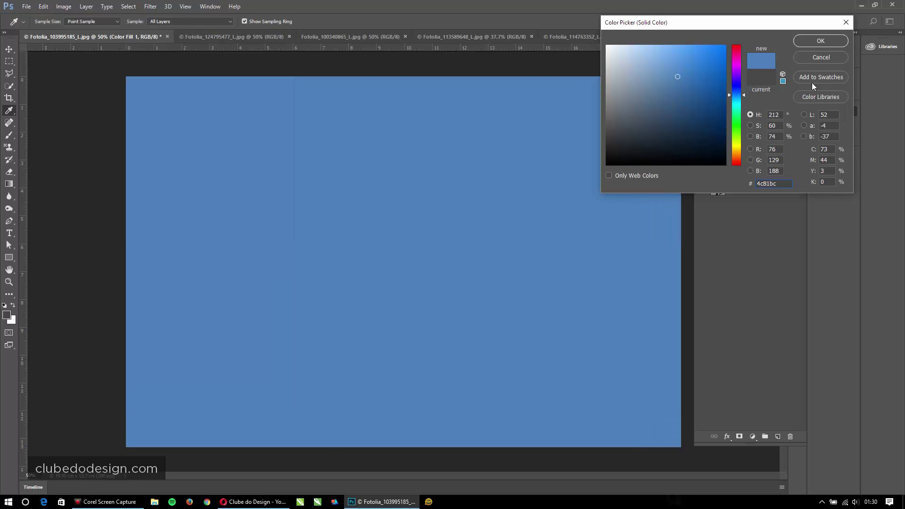
pyautogui.click(821, 41)
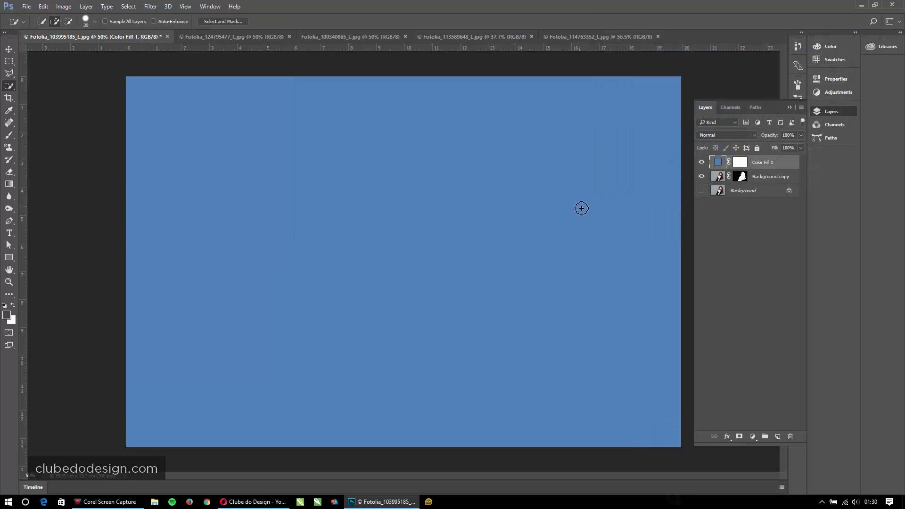
pyautogui.moveTo(756, 164); pyautogui.dragTo(753, 184)
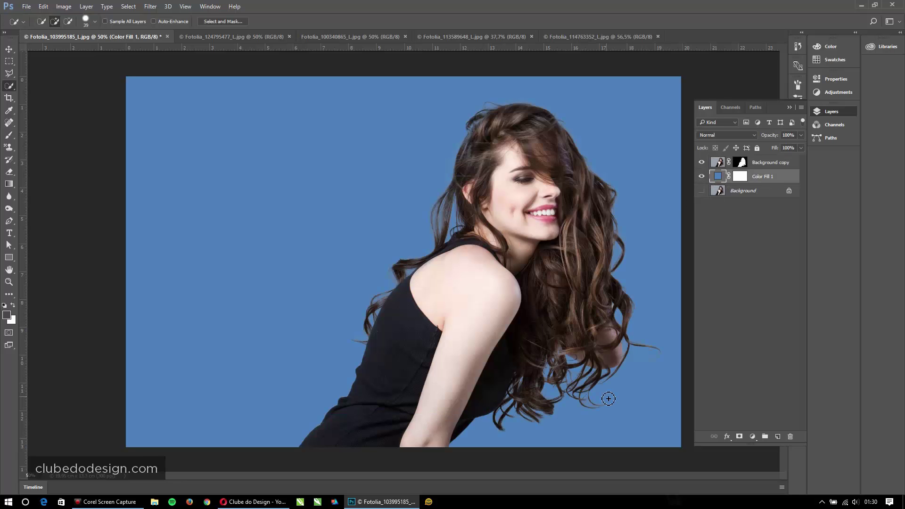
# Examine the cutout's hair edges and lower curls up close against the blue fill.
pyautogui.moveTo(580, 137); pyautogui.dragTo(499, 155)
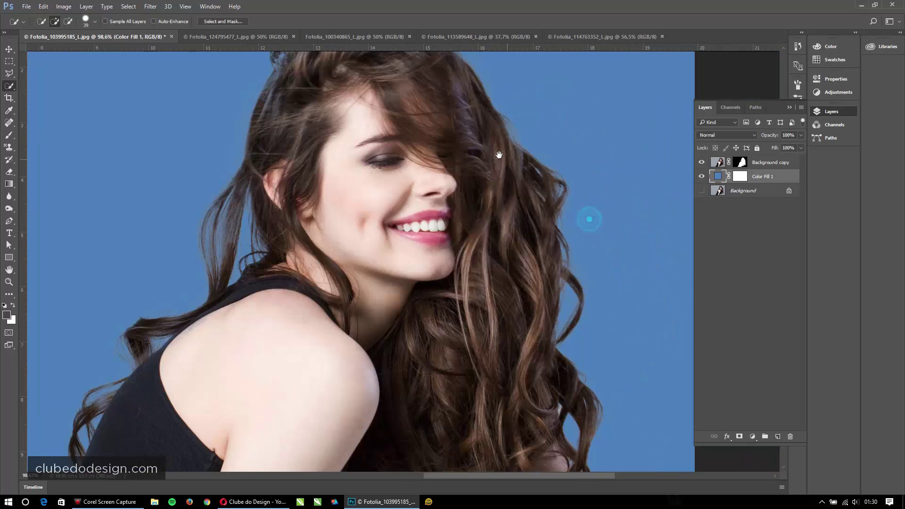
pyautogui.moveTo(493, 295); pyautogui.dragTo(492, 170)
pyautogui.moveTo(426, 206); pyautogui.dragTo(464, 243)
pyautogui.moveTo(530, 156); pyautogui.dragTo(413, 352)
pyautogui.moveTo(402, 182); pyautogui.dragTo(523, 306)
pyautogui.keyDown('alt'); pyautogui.click(517, 194); pyautogui.keyUp('alt')
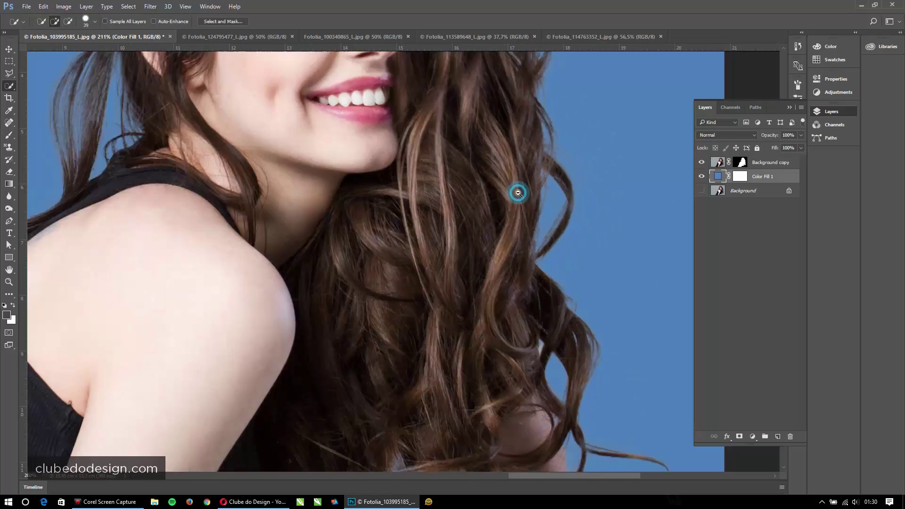
pyautogui.keyDown('alt'); pyautogui.click(517, 194); pyautogui.keyUp('alt')
pyautogui.moveTo(490, 214); pyautogui.dragTo(456, 190)
pyautogui.moveTo(447, 285); pyautogui.dragTo(496, 330)
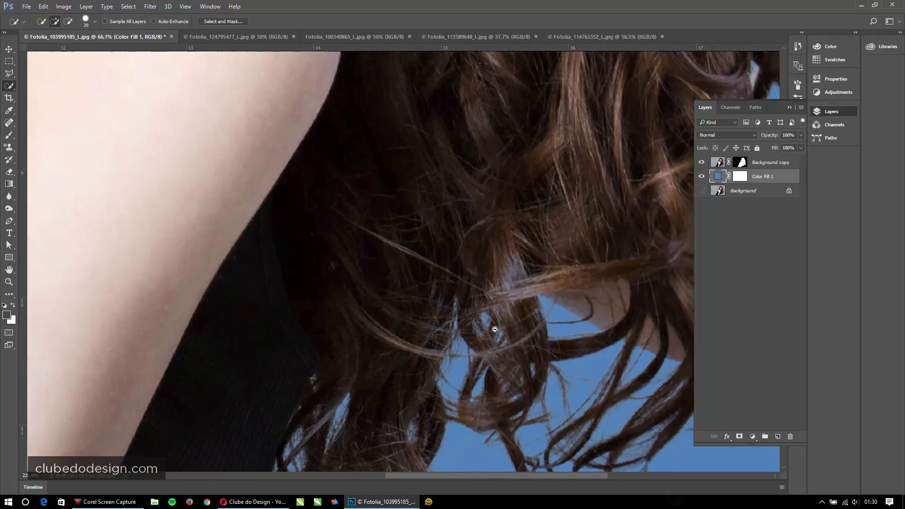
pyautogui.moveTo(481, 289); pyautogui.dragTo(416, 273)
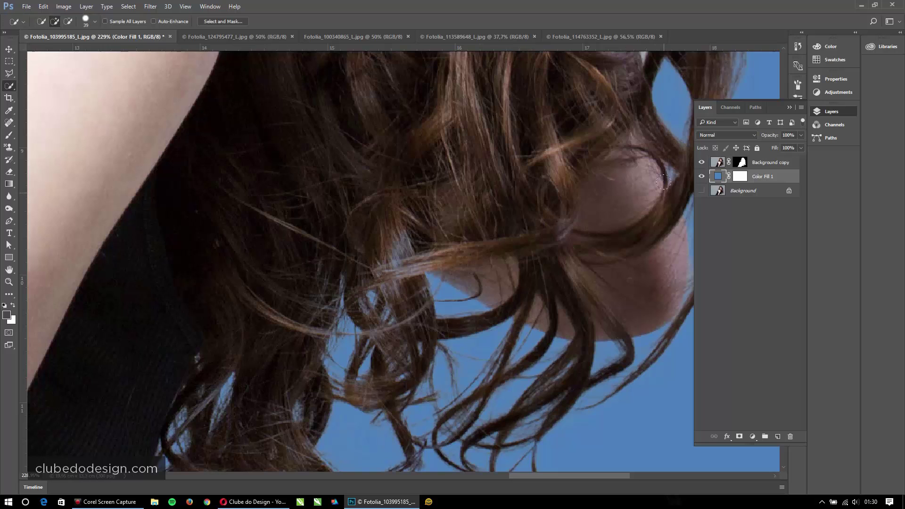
# Paint white with the Brush on the Background copy layer mask over the semi-transparent hair beside the lower arm.
pyautogui.click(742, 163)
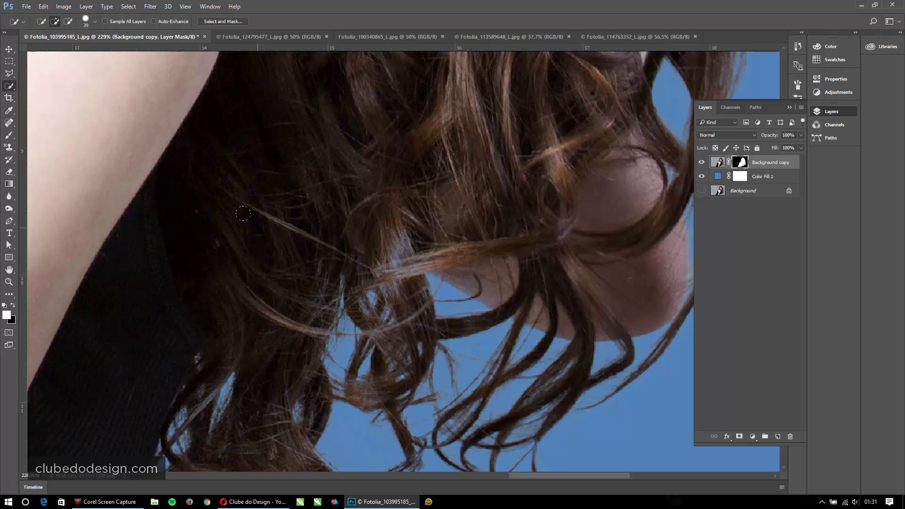
pyautogui.press('b')
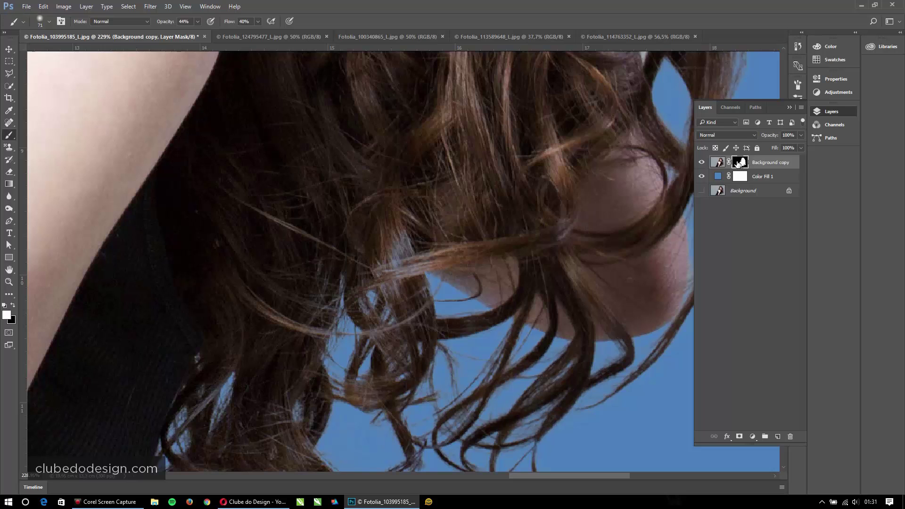
pyautogui.click(408, 216)
pyautogui.click(401, 218)
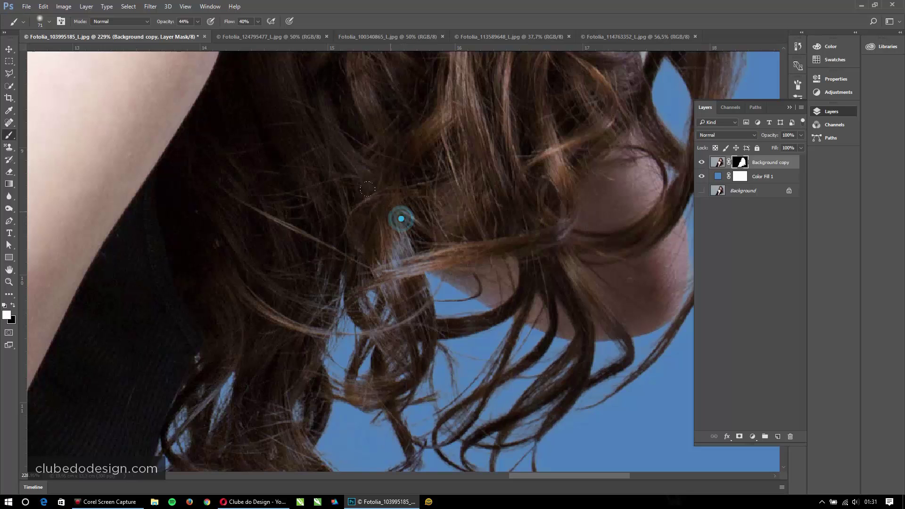
pyautogui.click(392, 211)
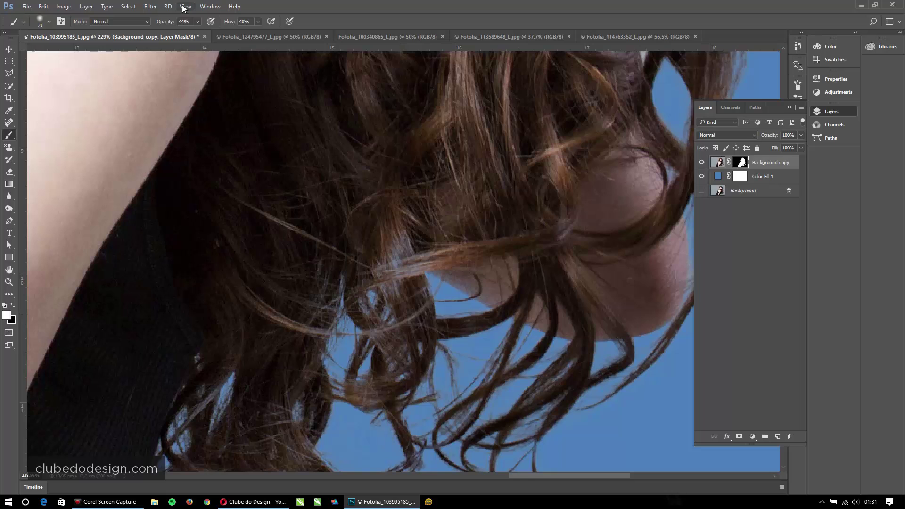
# Set the brush's opacity and flow to 100% and paint white on the mask over the lower curls and the arm behind them.
pyautogui.moveTo(162, 22); pyautogui.dragTo(287, 21)
pyautogui.click(434, 210)
pyautogui.moveTo(414, 208); pyautogui.dragTo(410, 198)
pyautogui.click(435, 229)
pyautogui.click(412, 221)
pyautogui.click(443, 246)
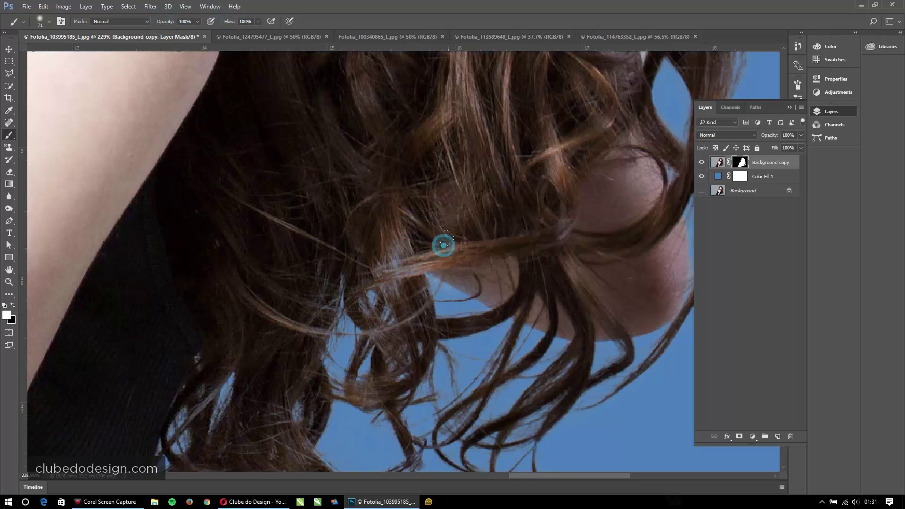
pyautogui.click(467, 259)
pyautogui.click(514, 272)
pyautogui.click(633, 284)
pyautogui.click(475, 227)
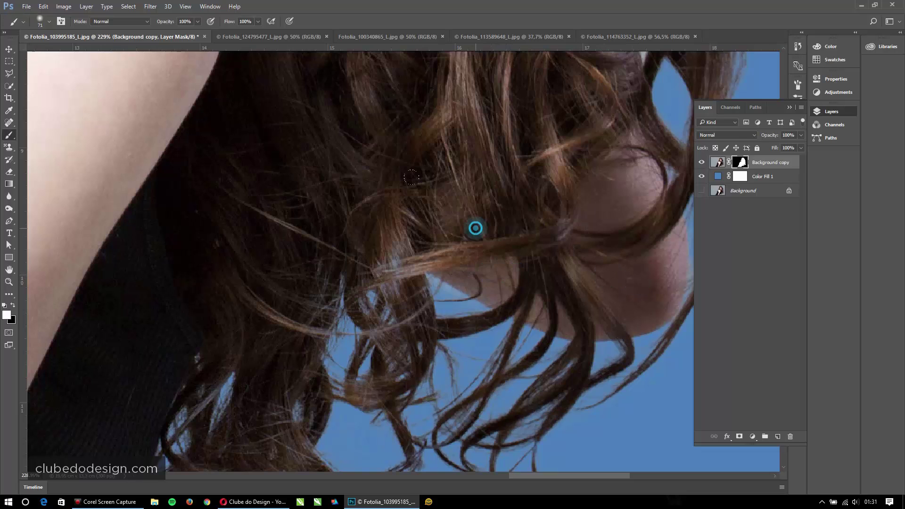
# Try painting black on the layer mask across the lower curls, and undo the stroke.
pyautogui.press('x')
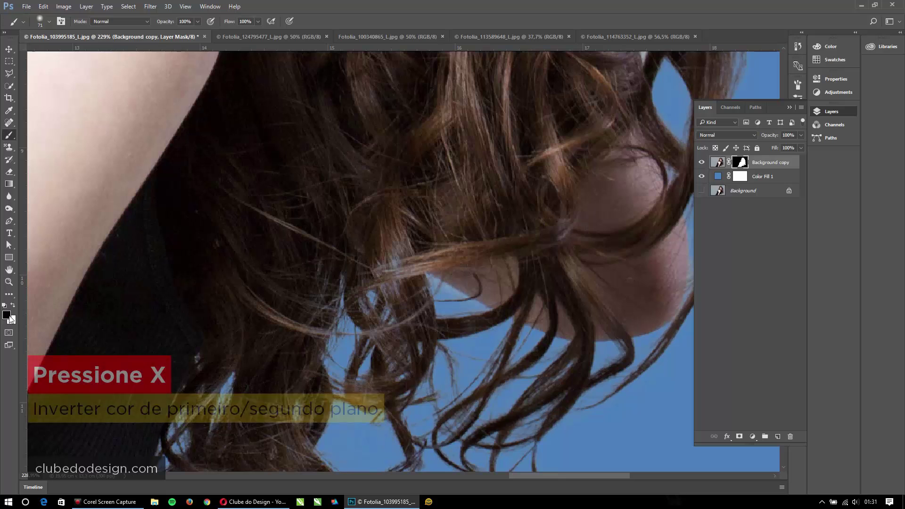
pyautogui.moveTo(384, 303)
pyautogui.mouseDown()
pyautogui.moveTo(475, 165)
pyautogui.moveTo(486, 226)
pyautogui.moveTo(546, 334)
pyautogui.mouseUp()
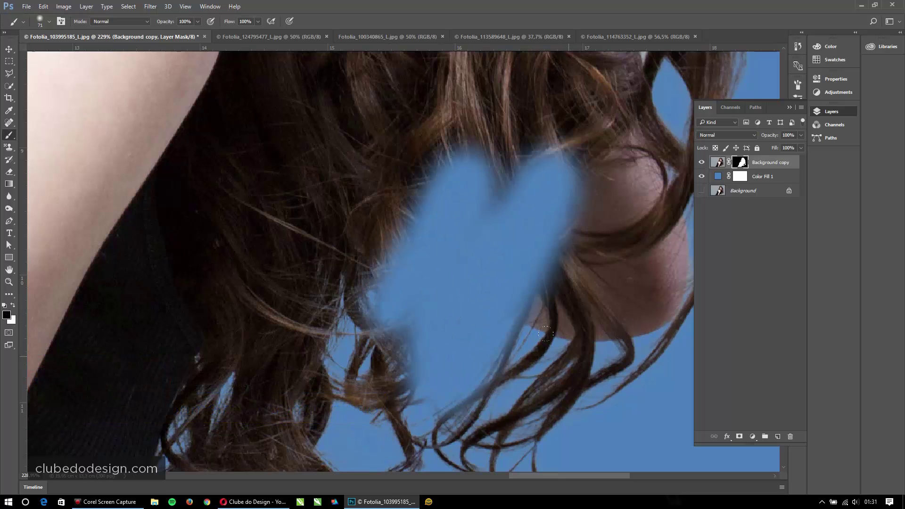
pyautogui.hotkey('ctrl', 'z')
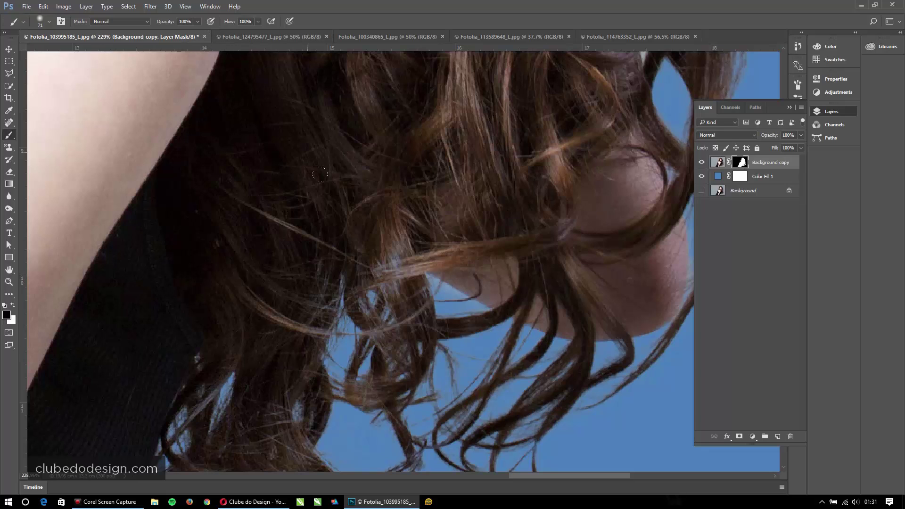
# Set the mask brush to 44 px with a harder edge, undo a black test stroke, and make white the foreground color.
pyautogui.rightClick(480, 269)
pyautogui.moveTo(538, 201)
pyautogui.mouseDown()
pyautogui.moveTo(520, 199)
pyautogui.moveTo(545, 340)
pyautogui.mouseUp()
pyautogui.moveTo(512, 144)
pyautogui.mouseDown()
pyautogui.moveTo(557, 149)
pyautogui.moveTo(544, 140)
pyautogui.moveTo(535, 165)
pyautogui.moveTo(520, 170)
pyautogui.mouseUp()
pyautogui.moveTo(386, 215)
pyautogui.mouseDown()
pyautogui.moveTo(427, 227)
pyautogui.moveTo(459, 255)
pyautogui.mouseUp()
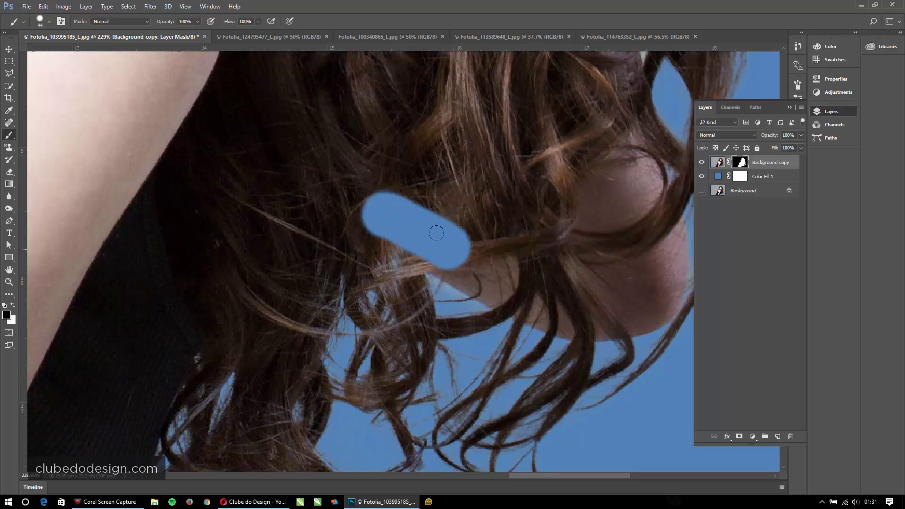
pyautogui.hotkey('ctrl', 'z')
pyautogui.press('x')
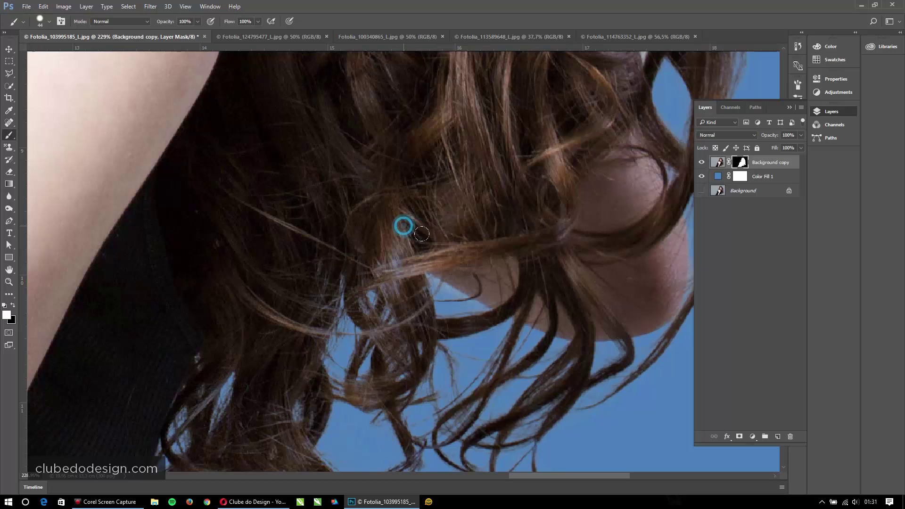
# Paint white on the layer mask inside the hair beside the arm and at the back of the woman's head.
pyautogui.moveTo(622, 231); pyautogui.dragTo(490, 300)
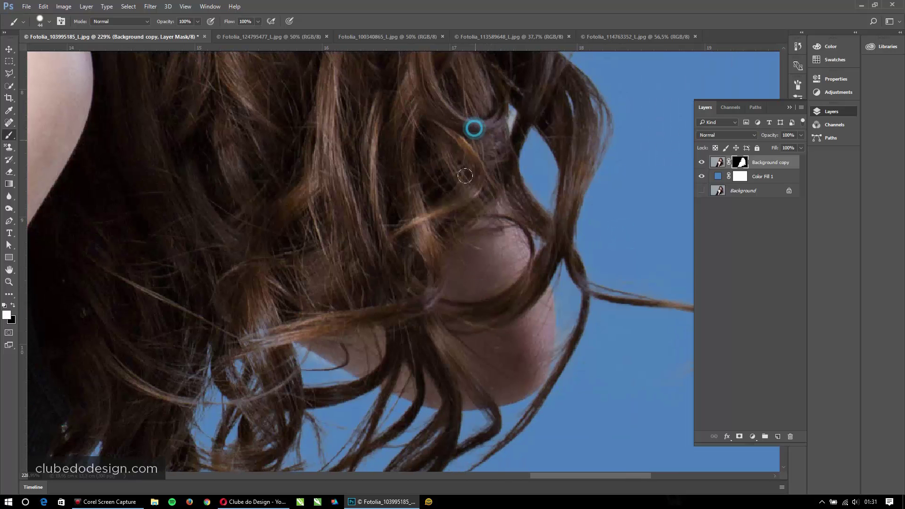
pyautogui.moveTo(471, 208); pyautogui.dragTo(463, 347)
pyautogui.moveTo(352, 253); pyautogui.dragTo(354, 329)
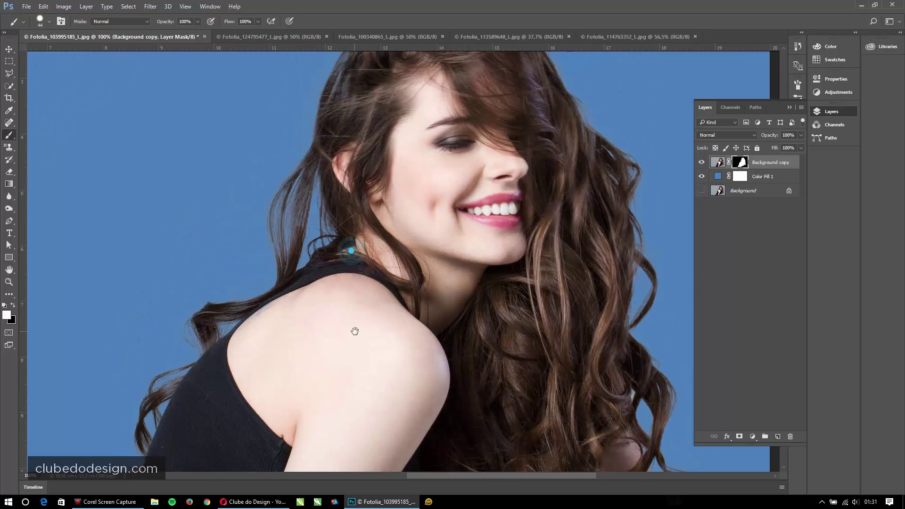
pyautogui.moveTo(375, 188)
pyautogui.mouseDown()
pyautogui.moveTo(434, 179)
pyautogui.moveTo(430, 366)
pyautogui.mouseUp()
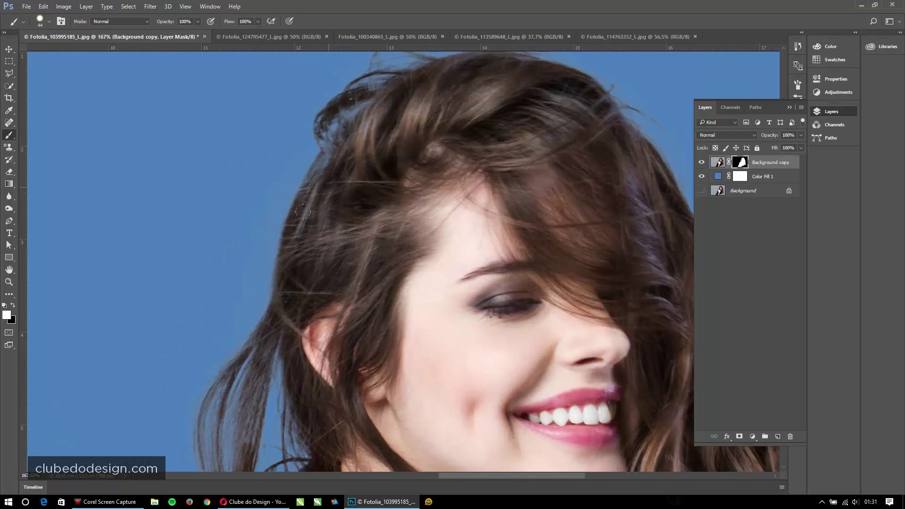
pyautogui.click(327, 184)
pyautogui.click(384, 115)
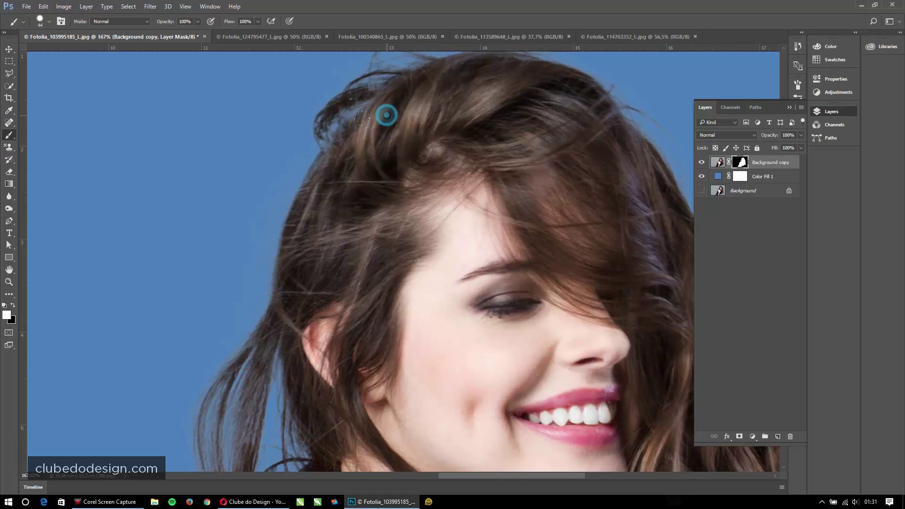
pyautogui.click(341, 156)
# Paint white on the layer mask over the hair on top of the head and near the loose lock at the back.
pyautogui.moveTo(429, 118); pyautogui.dragTo(342, 239)
pyautogui.click(366, 227)
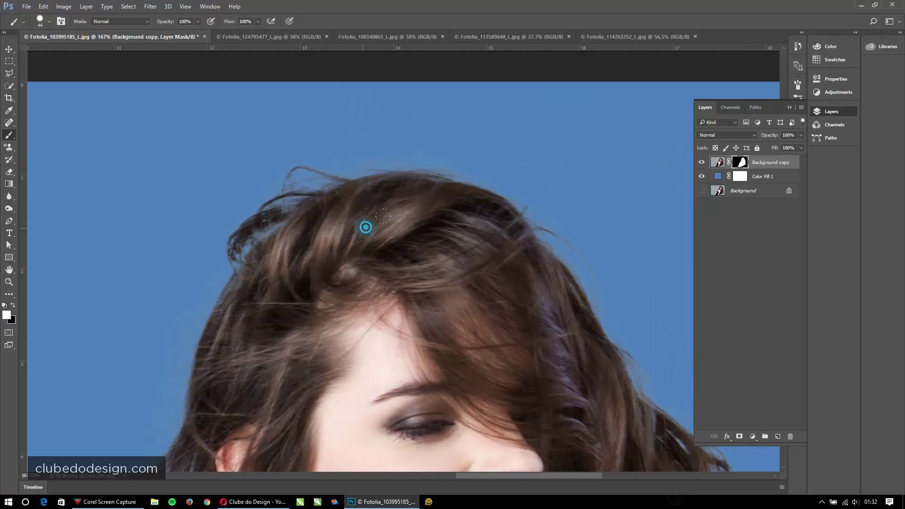
pyautogui.click(483, 248)
pyautogui.click(456, 229)
pyautogui.click(259, 258)
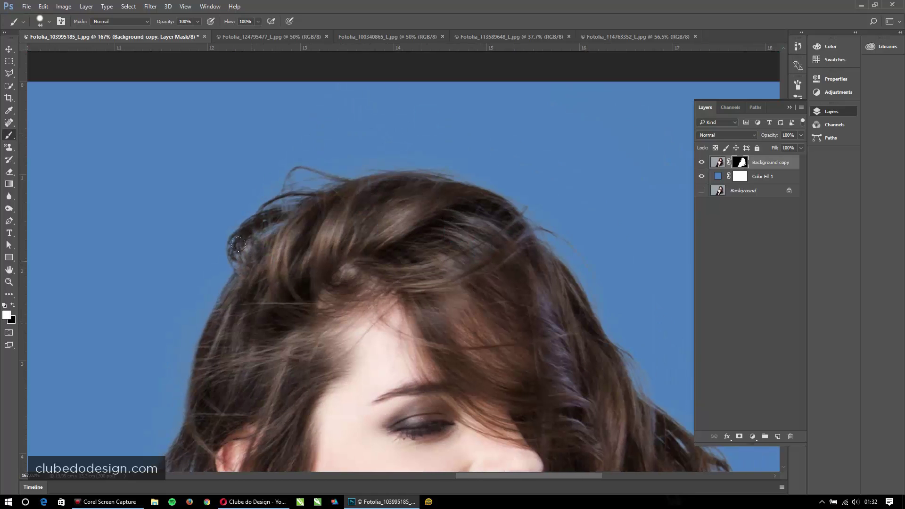
pyautogui.click(250, 265)
pyautogui.click(261, 260)
pyautogui.click(272, 252)
# Fill in the mask with white over the hair above the forehead and along the front side of the crown.
pyautogui.click(377, 254)
pyautogui.click(431, 257)
pyautogui.click(497, 272)
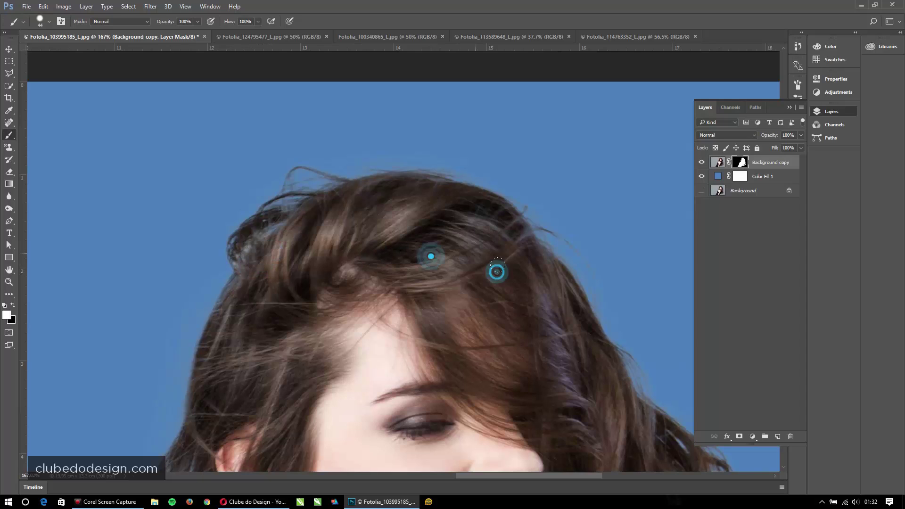
pyautogui.click(514, 260)
pyautogui.click(512, 250)
pyautogui.click(538, 280)
pyautogui.click(503, 225)
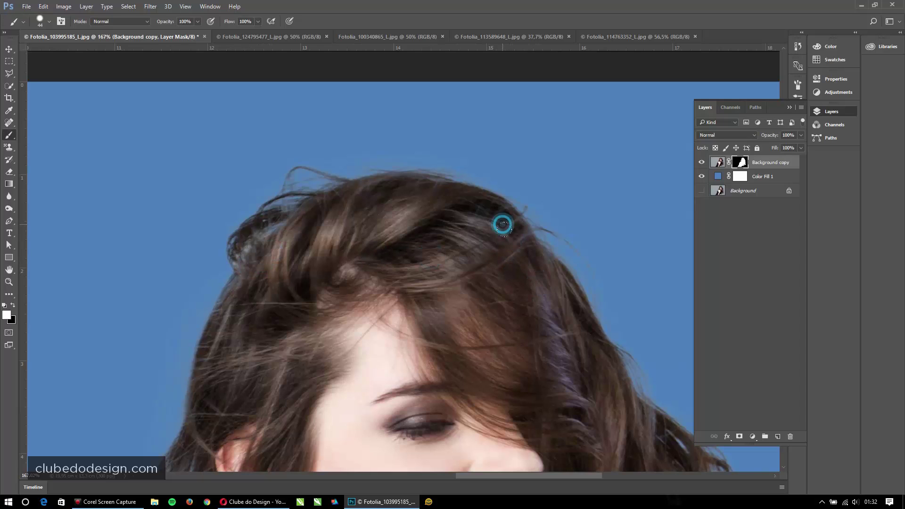
pyautogui.click(377, 195)
# Refine the woman's layer mask in Select and Mask with a 1 px edge detection radius, outputting to Layer Mask.
pyautogui.hotkey('ctrl', '0')
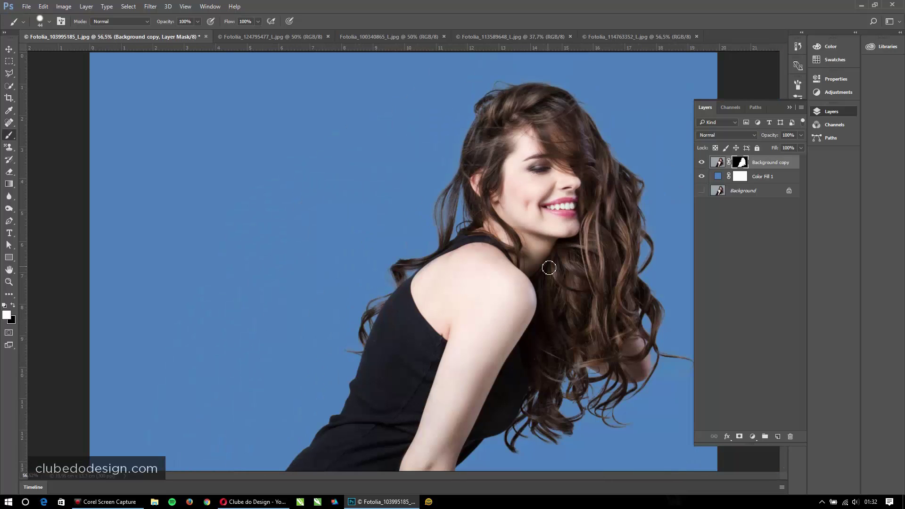
pyautogui.doubleClick(744, 164)
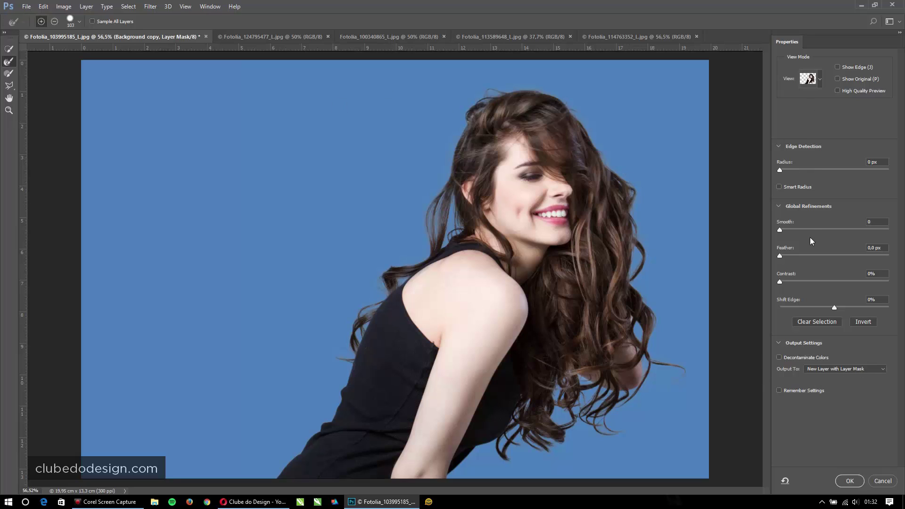
pyautogui.moveTo(786, 171); pyautogui.dragTo(788, 170)
pyautogui.click(846, 371)
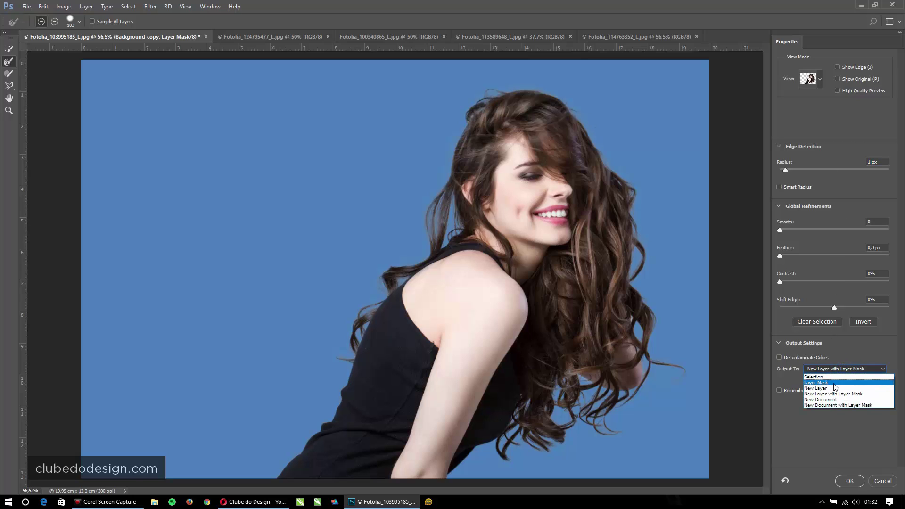
pyautogui.click(817, 382)
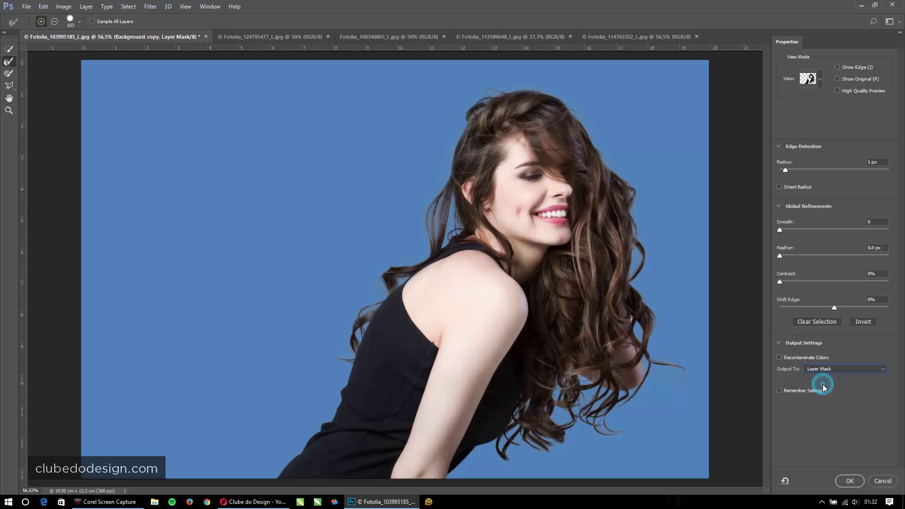
pyautogui.click(853, 481)
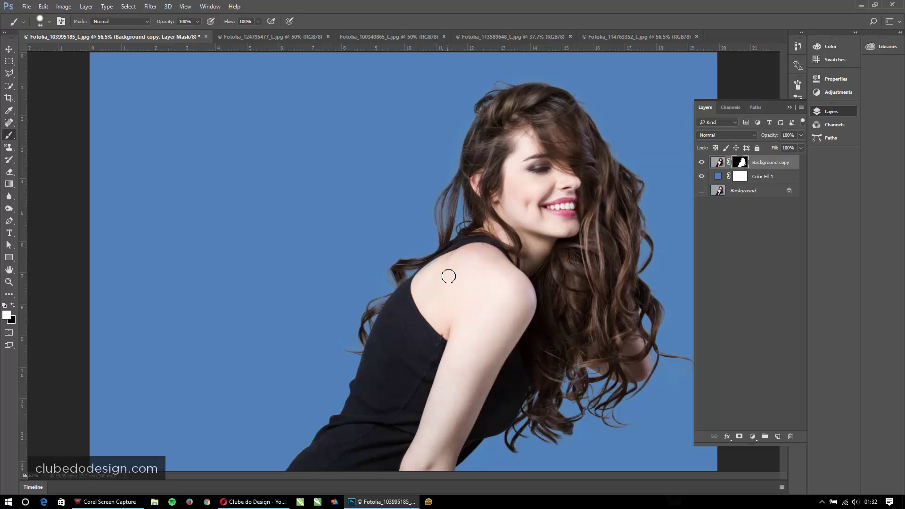
pyautogui.doubleClick(718, 177)
pyautogui.click(658, 143)
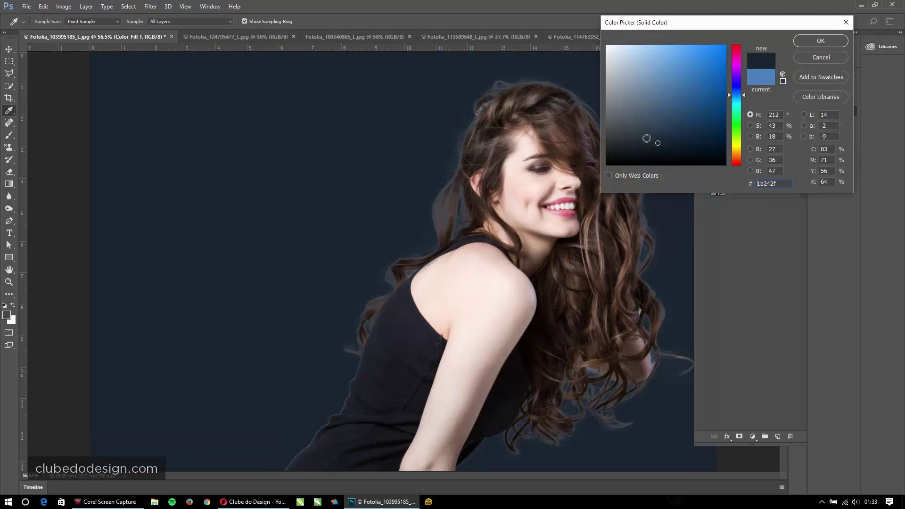
pyautogui.moveTo(658, 142); pyautogui.dragTo(609, 179)
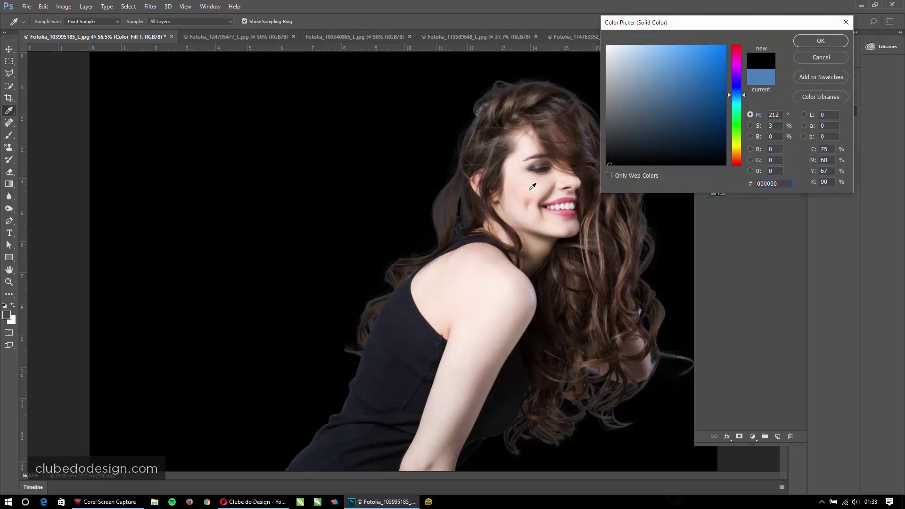
pyautogui.hotkey('ctrl', '-')
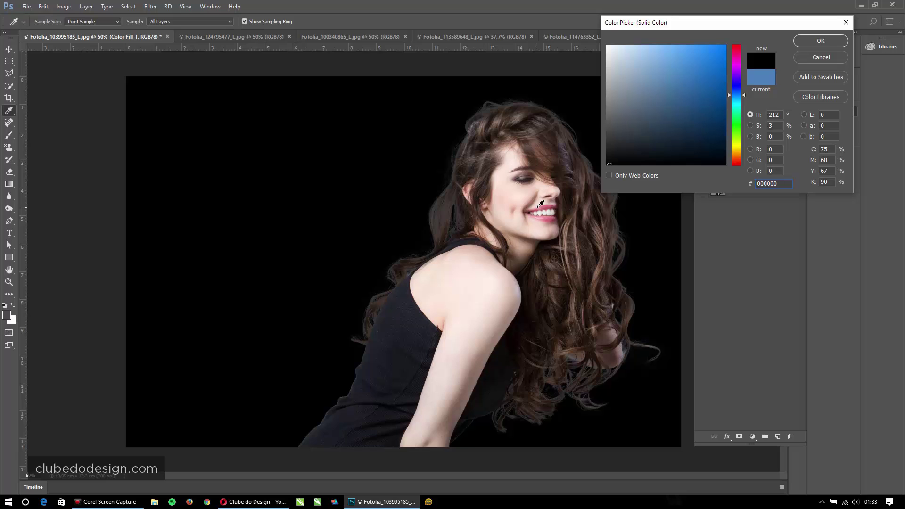
pyautogui.click(810, 58)
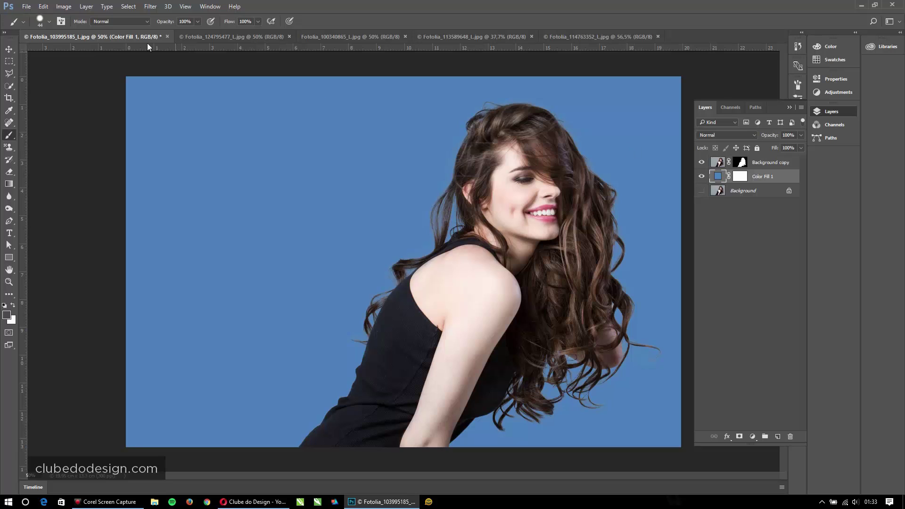
# Place the hot-air balloon image cc-overview-marquee-1440x660 as an embedded layer behind the woman and enlarge it to cover the canvas.
pyautogui.click(26, 6)
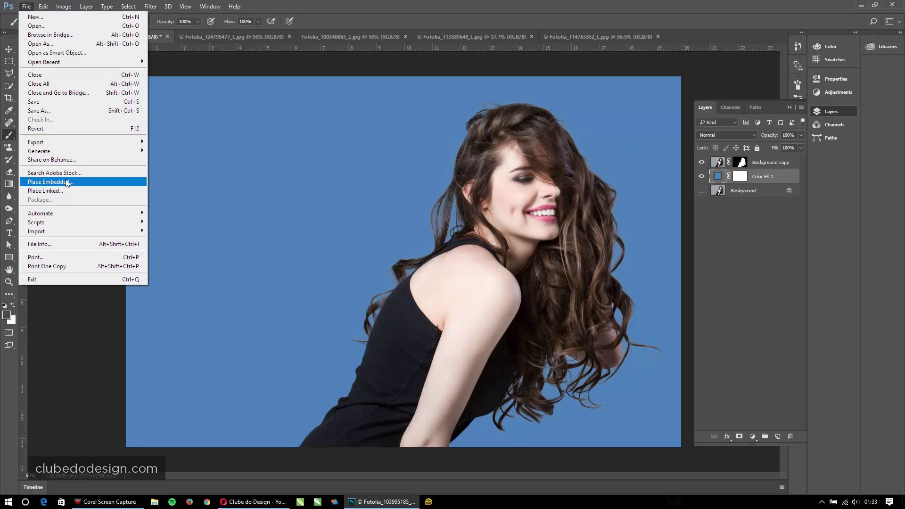
pyautogui.click(66, 182)
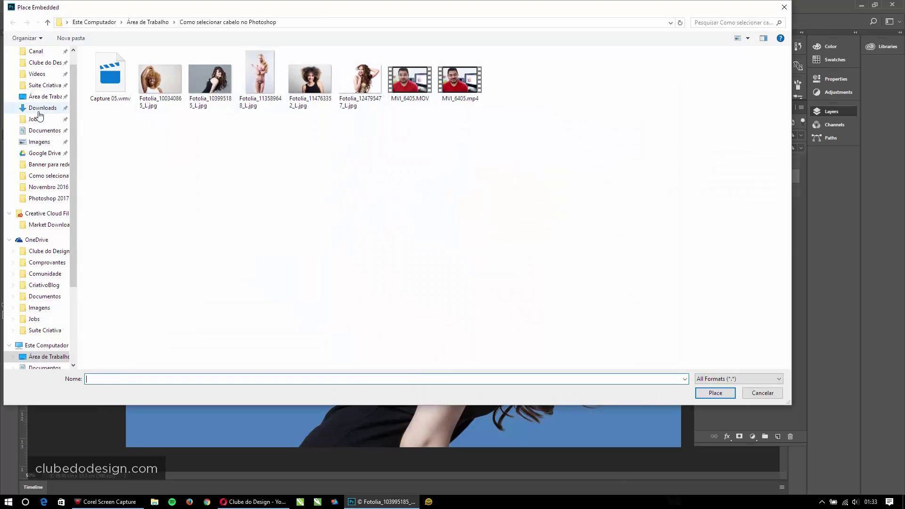
pyautogui.click(46, 96)
pyautogui.doubleClick(383, 157)
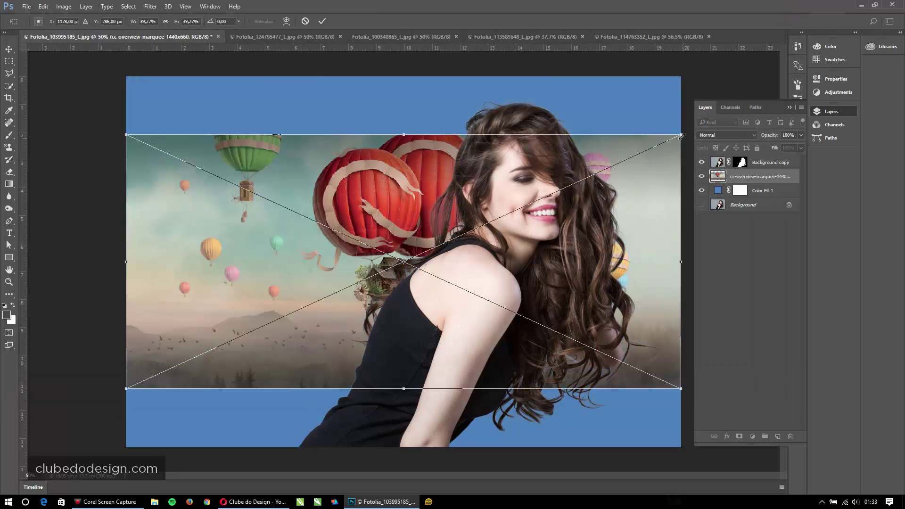
pyautogui.moveTo(681, 134); pyautogui.dragTo(828, 51)
pyautogui.press('Return')
pyautogui.press('b')
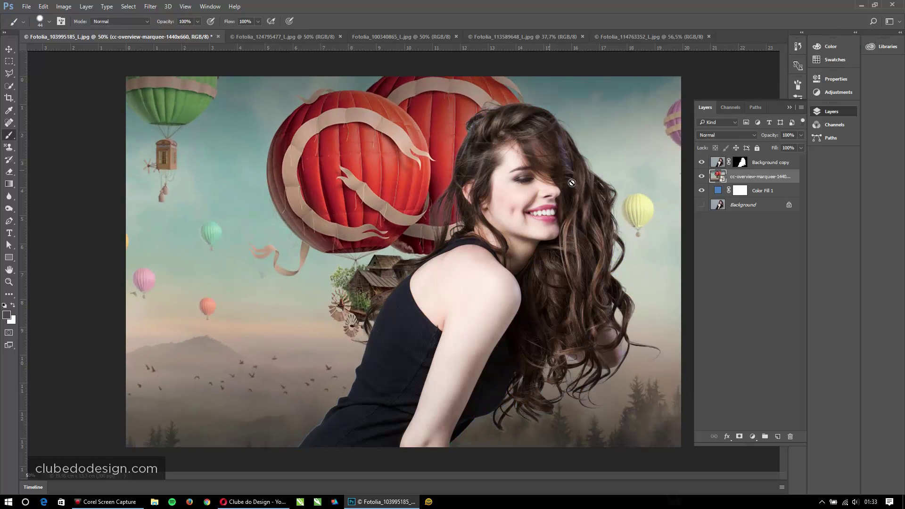
# Move the cut-out woman toward the middle of the canvas, in front of the red balloons.
pyautogui.click(8, 49)
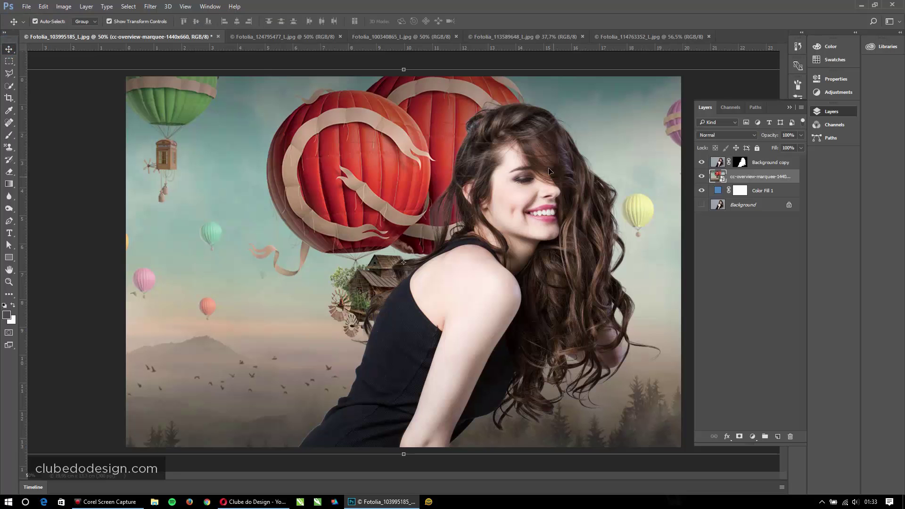
pyautogui.click(526, 157)
pyautogui.moveTo(504, 169); pyautogui.dragTo(562, 164)
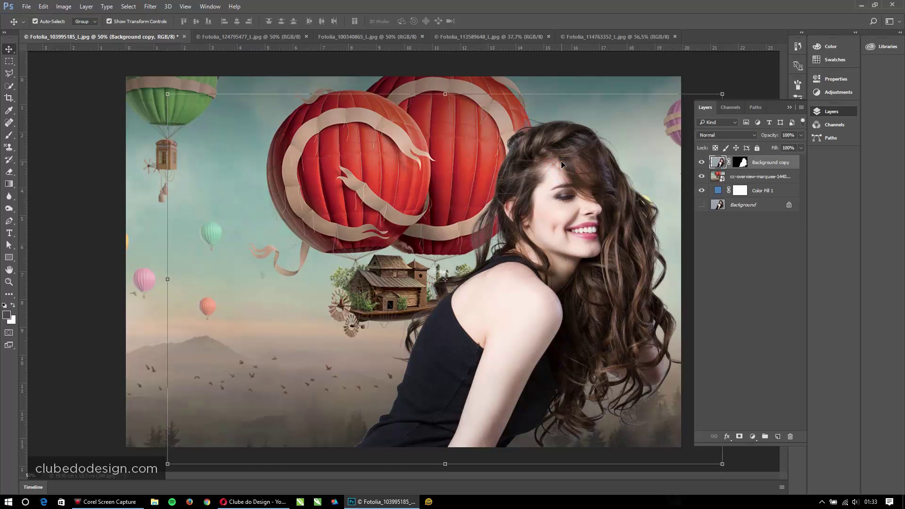
pyautogui.moveTo(562, 164); pyautogui.dragTo(450, 159)
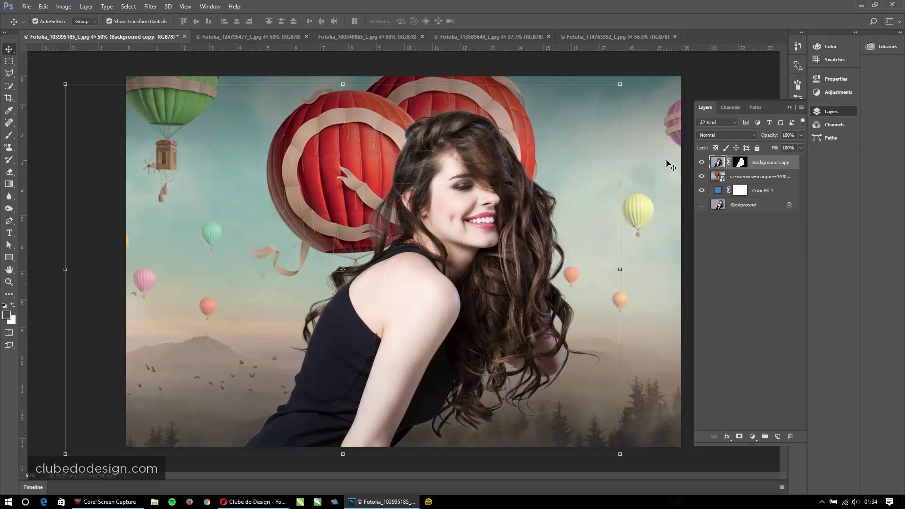
# Hide the balloon image layer and change the Color Fill 1 layer's color to black.
pyautogui.click(702, 177)
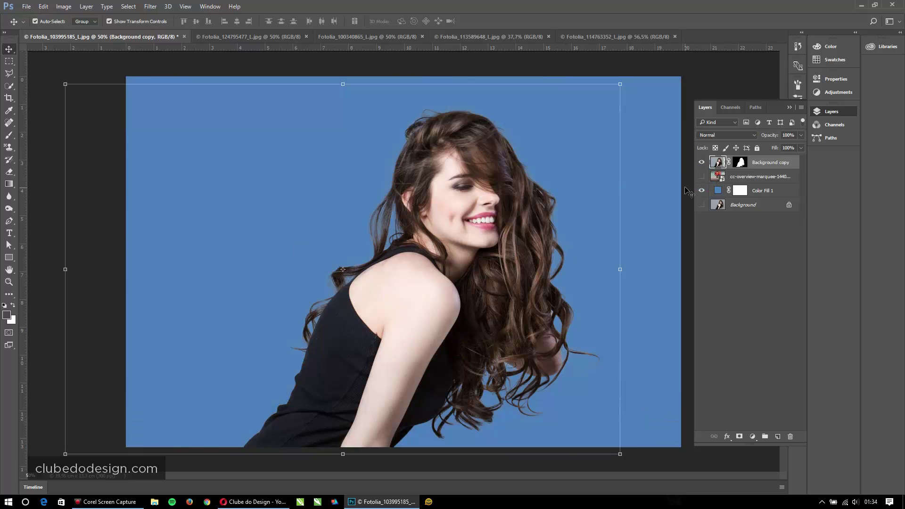
pyautogui.click(718, 193)
pyautogui.doubleClick(718, 192)
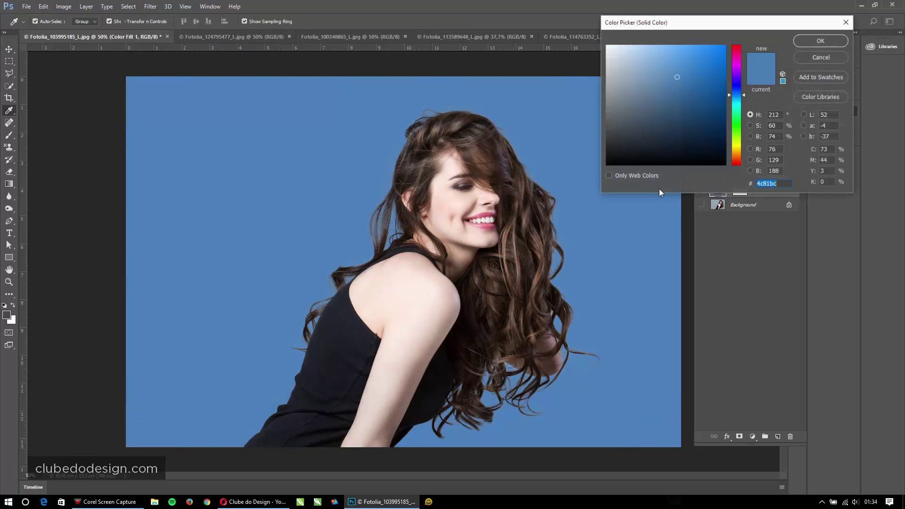
pyautogui.click(608, 165)
pyautogui.click(807, 41)
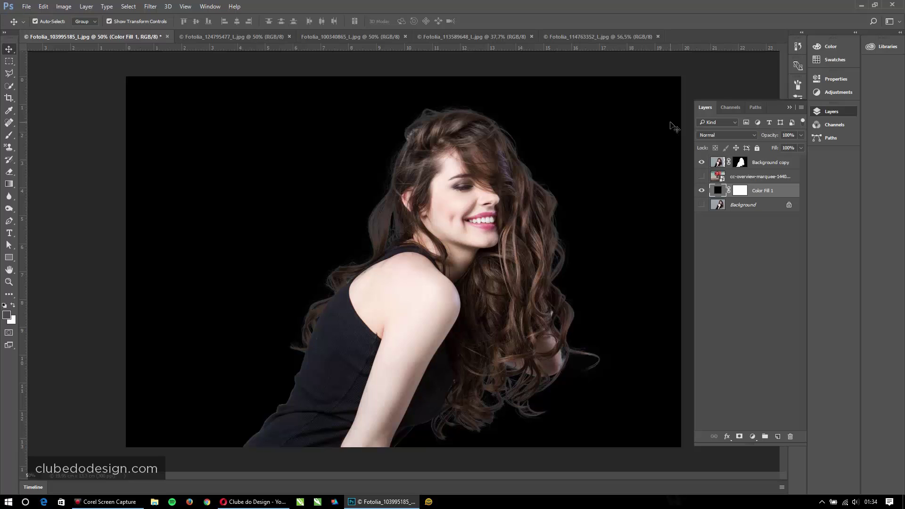
# Duplicate the masked Background copy layer and hide the original.
pyautogui.click(718, 162)
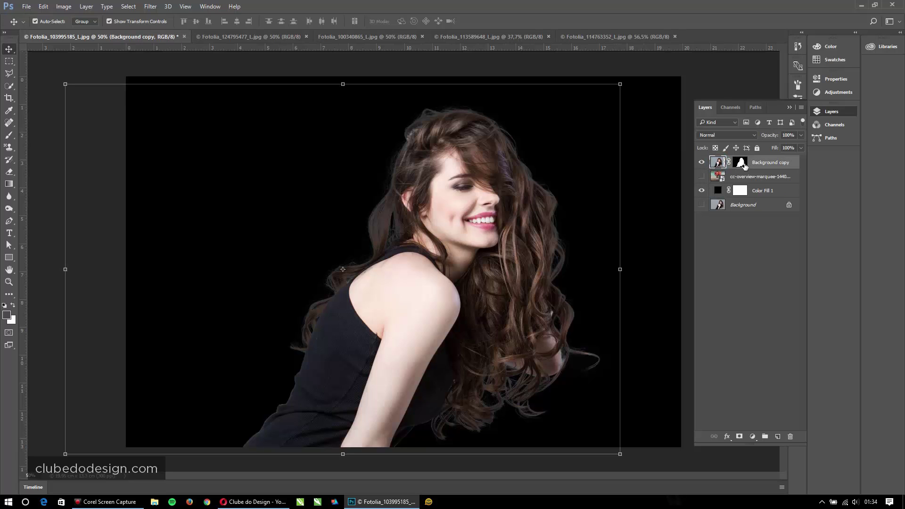
pyautogui.hotkey('ctrl', 'j')
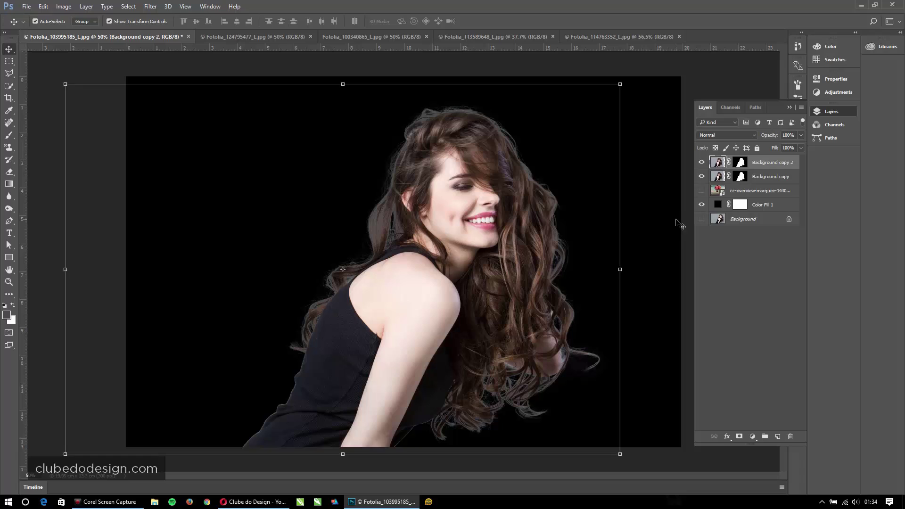
pyautogui.click(701, 176)
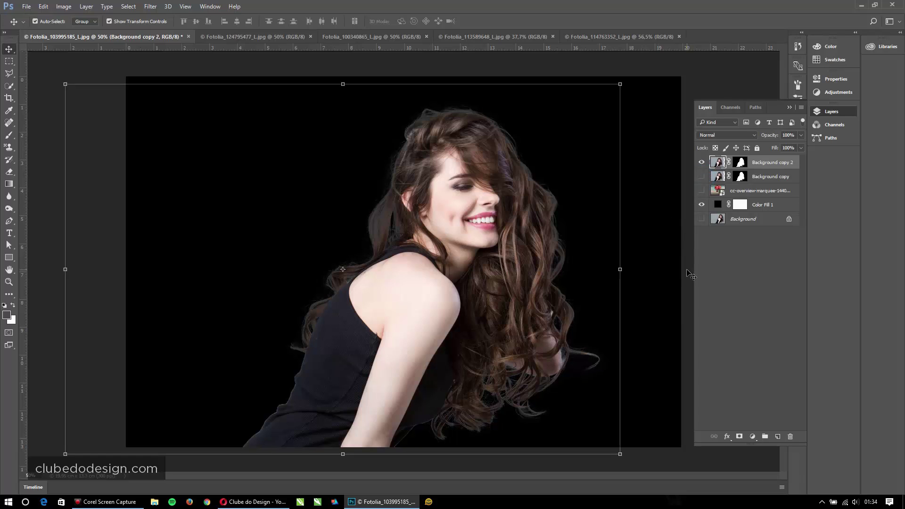
# Apply the layer mask on Background copy 2 permanently and shift the cut-out woman slightly to the left on the canvas.
pyautogui.rightClick(741, 164)
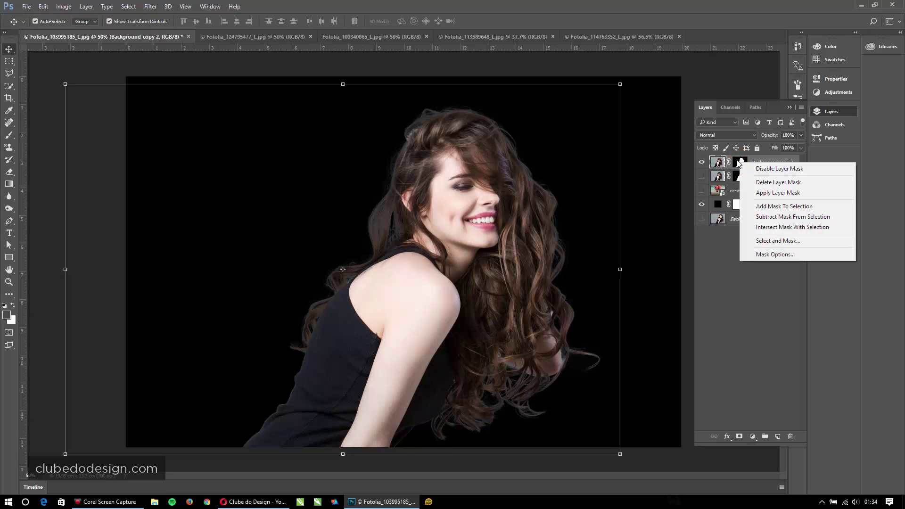
pyautogui.click(774, 194)
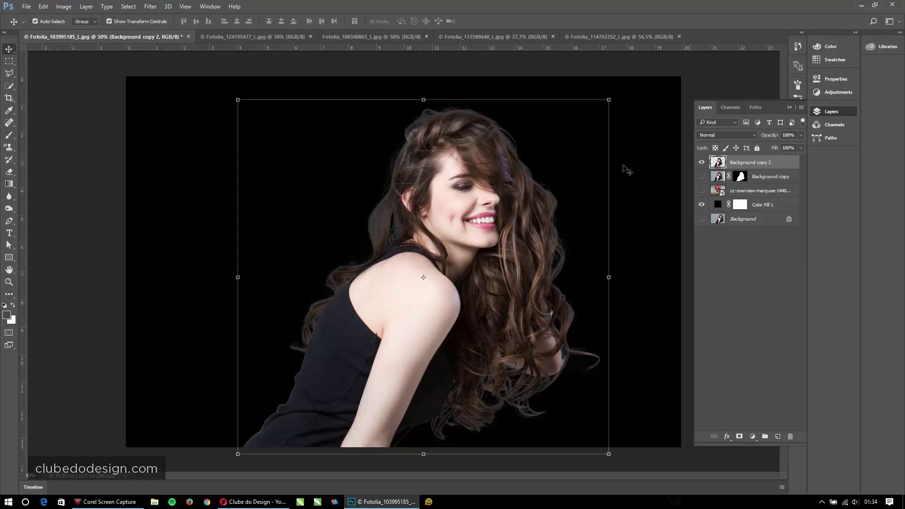
pyautogui.moveTo(474, 170); pyautogui.dragTo(451, 164)
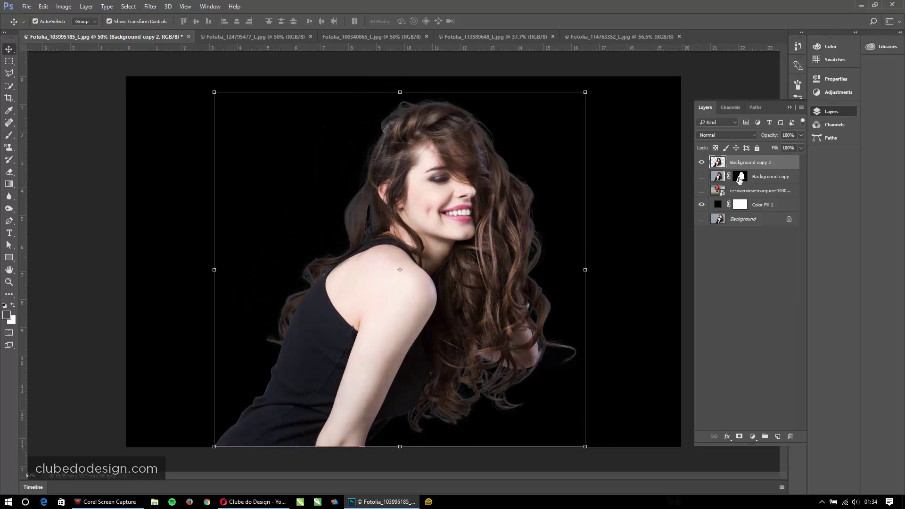
pyautogui.click(412, 256)
pyautogui.moveTo(412, 256); pyautogui.dragTo(416, 263)
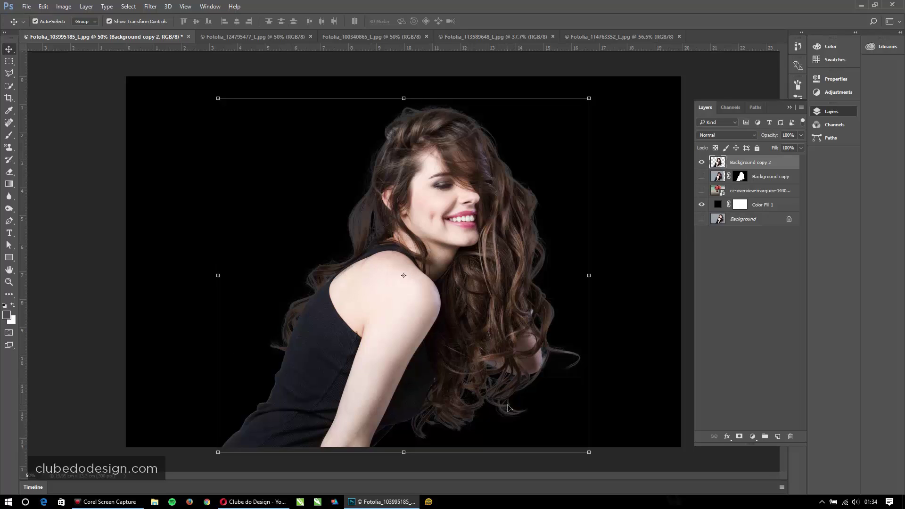
# Clean the light fringe around the cut-out hair with the Remove White Matte matting command.
pyautogui.click(86, 7)
pyautogui.click(116, 350)
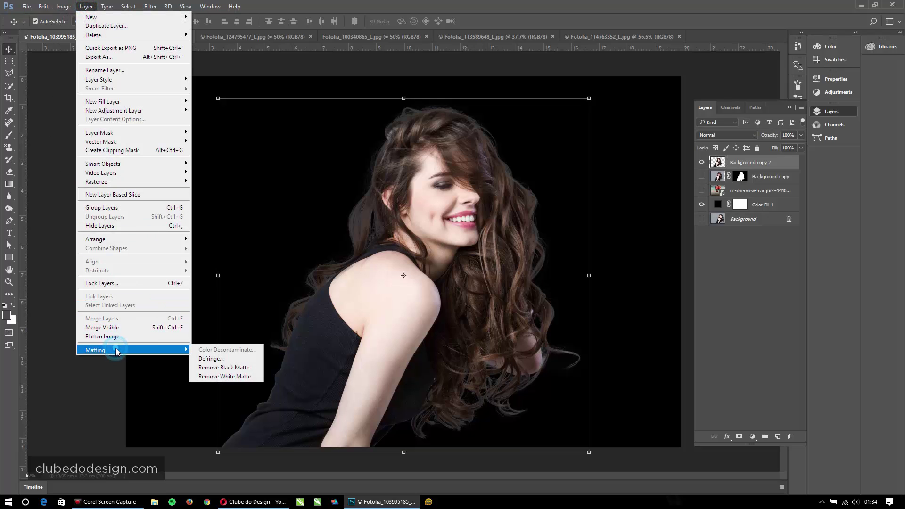
pyautogui.click(224, 377)
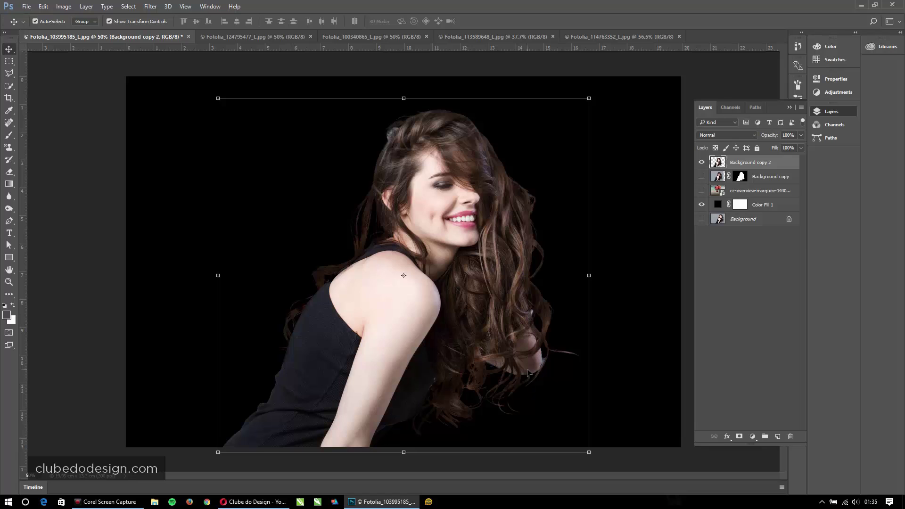
# Compare the cutout's hair edges against the balloon image, transparency, the earlier masked layer and the black fill by toggling layer visibility.
pyautogui.click(701, 190)
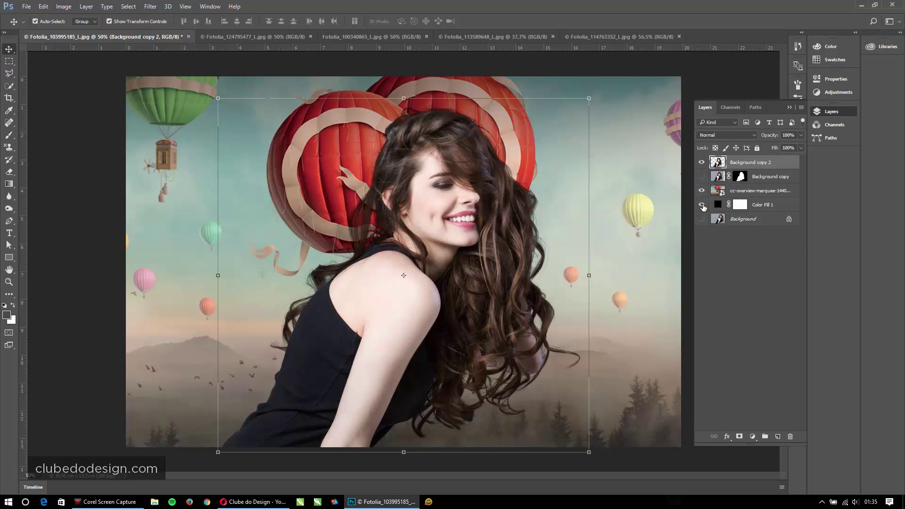
pyautogui.click(702, 204)
pyautogui.click(702, 190)
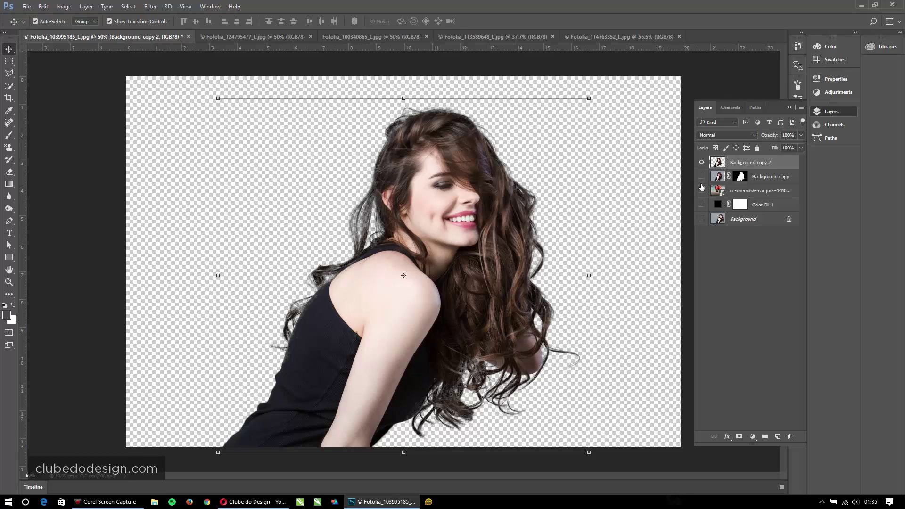
pyautogui.click(702, 176)
pyautogui.click(702, 177)
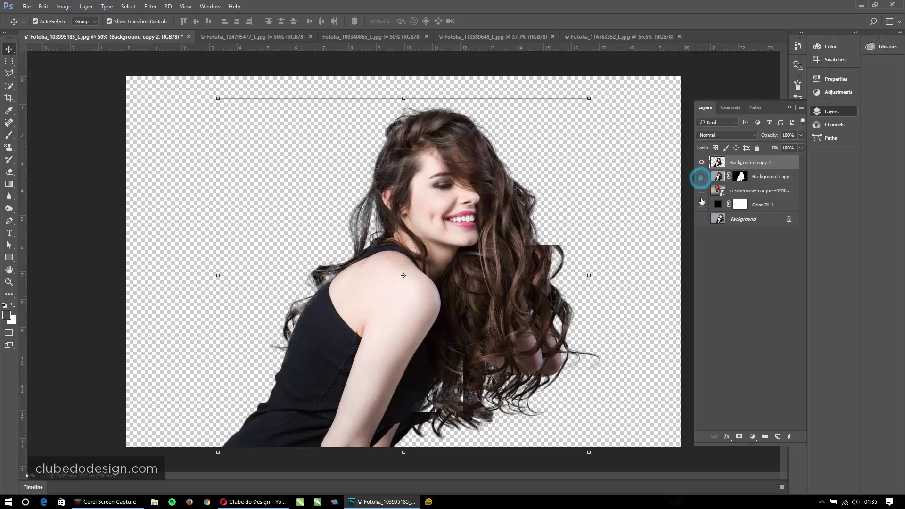
pyautogui.click(702, 205)
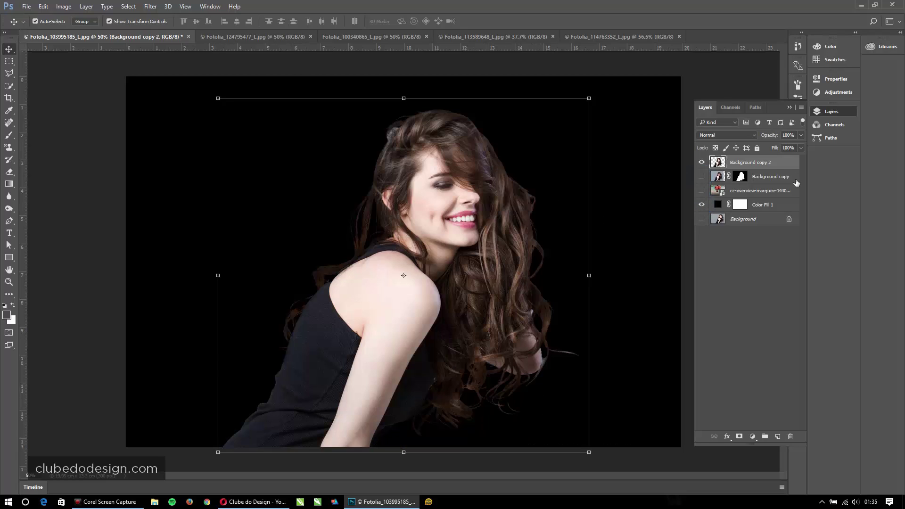
# Add a Curves adjustment layer above the Background copy 2 cutout, darkening the shadows slightly and anchoring the highlights with a second point.
pyautogui.click(754, 439)
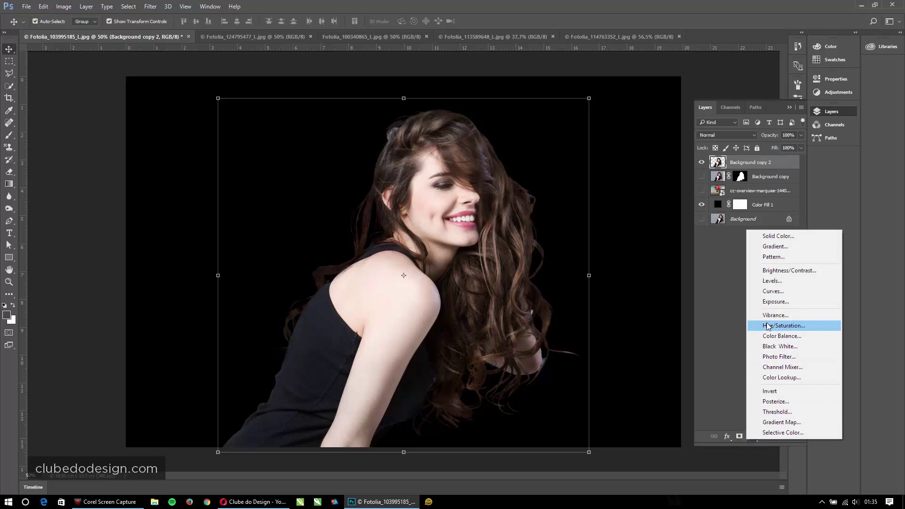
pyautogui.click(776, 291)
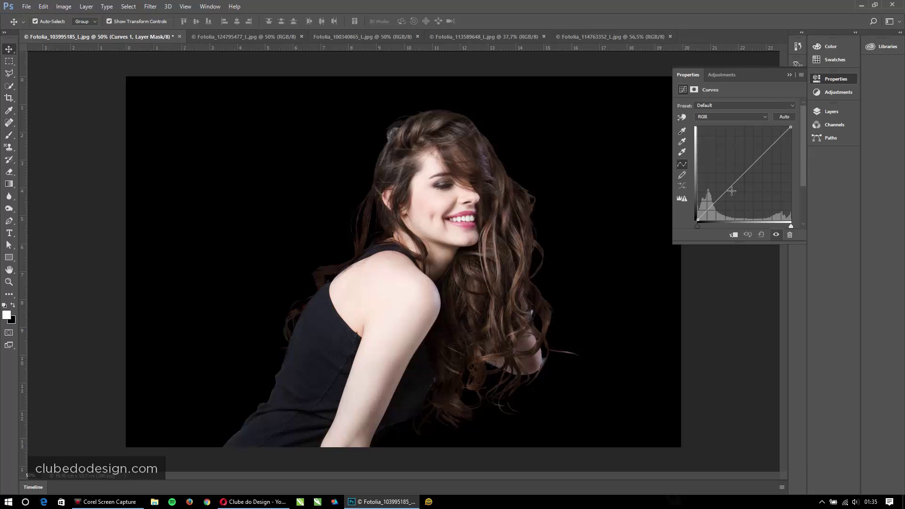
pyautogui.moveTo(731, 189); pyautogui.dragTo(734, 190)
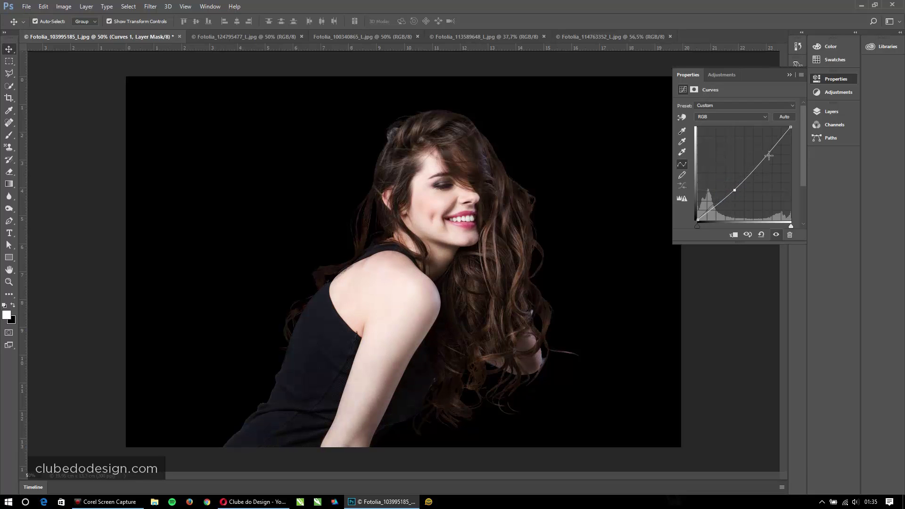
pyautogui.moveTo(769, 156)
pyautogui.mouseDown()
pyautogui.moveTo(764, 148)
pyautogui.moveTo(771, 152)
pyautogui.mouseUp()
pyautogui.click(738, 191)
pyautogui.moveTo(738, 191); pyautogui.dragTo(732, 192)
pyautogui.click(789, 75)
pyautogui.click(822, 110)
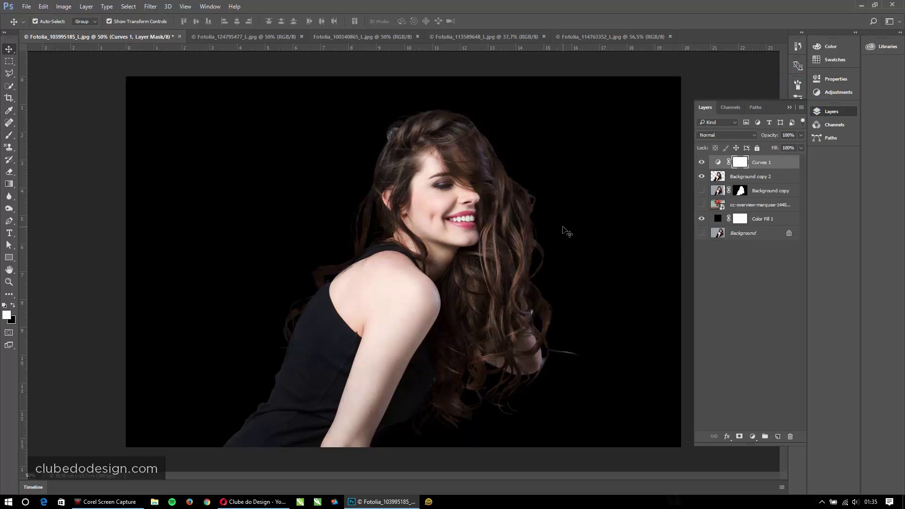
# Hide the Curves 1 and black Color Fill 1 layers, show the balloon background behind the woman, and select the Background copy 2 layer.
pyautogui.hotkey('ctrl', '-')
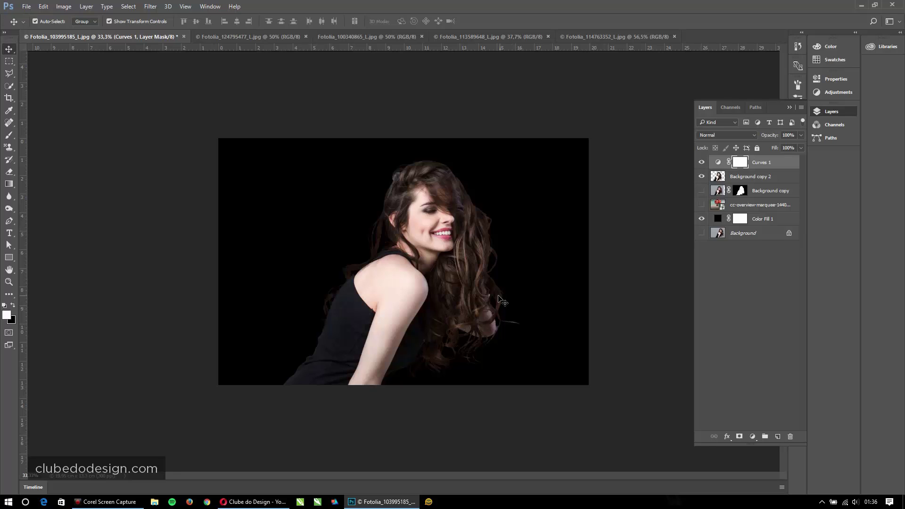
pyautogui.hotkey('ctrl', '0')
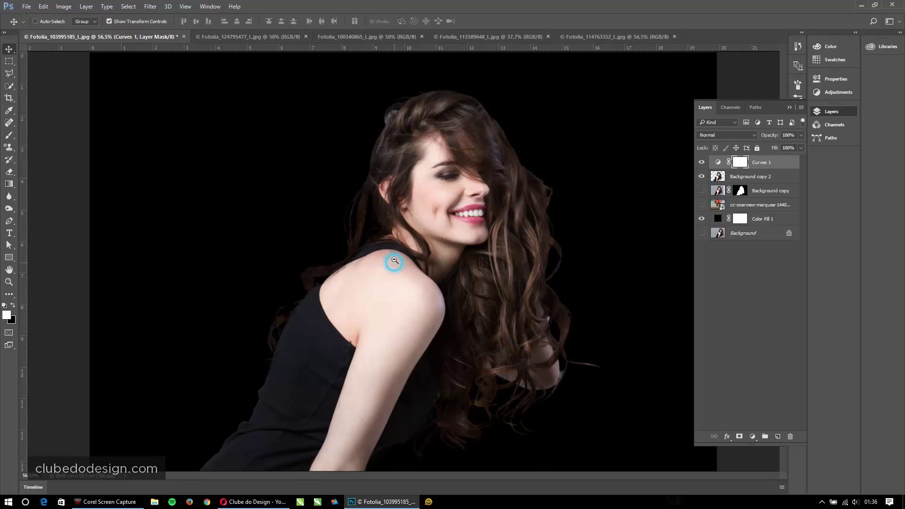
pyautogui.hotkey('ctrl', '-')
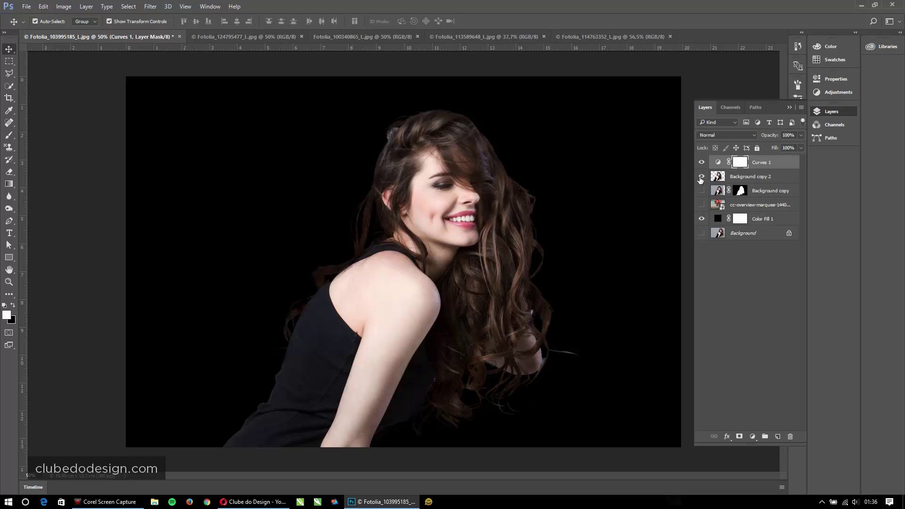
pyautogui.click(701, 162)
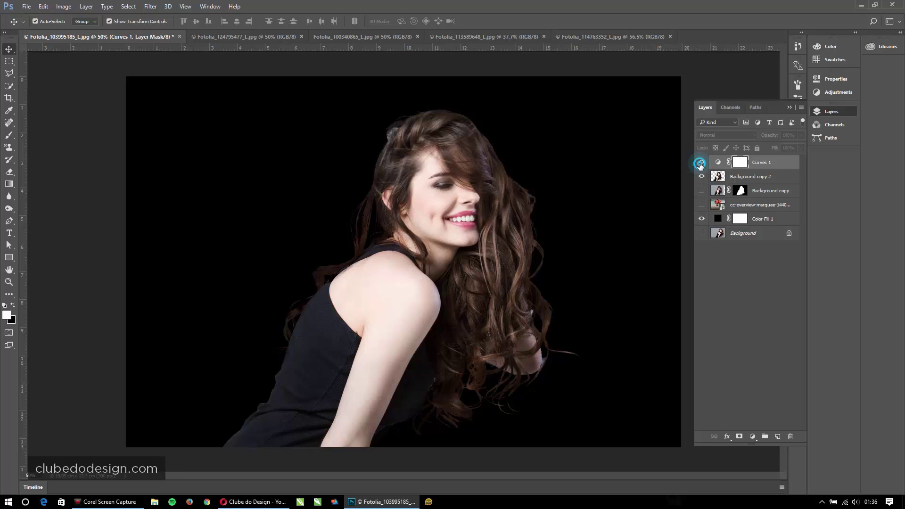
pyautogui.click(701, 162)
pyautogui.click(702, 162)
pyautogui.click(702, 219)
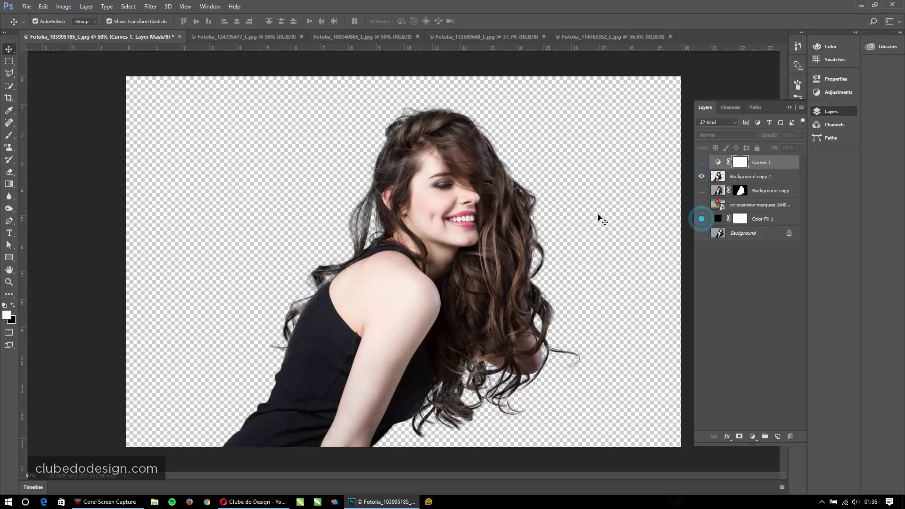
pyautogui.click(701, 204)
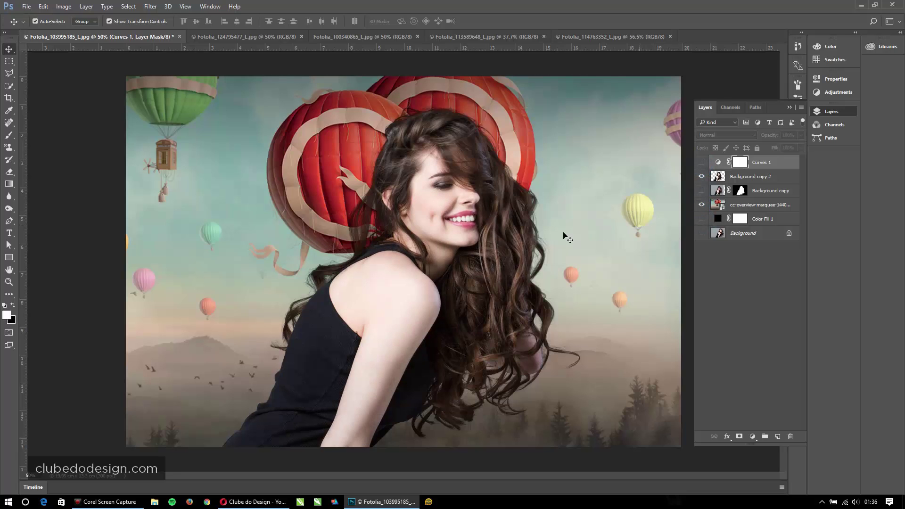
pyautogui.moveTo(451, 171)
pyautogui.mouseDown()
pyautogui.moveTo(430, 178)
pyautogui.moveTo(593, 176)
pyautogui.moveTo(594, 163)
pyautogui.moveTo(456, 166)
pyautogui.mouseUp()
# Switch to Fotolia_124795477_L.jpg and compare its Red, Green and Blue channels for contrast between hair and background.
pyautogui.click(219, 37)
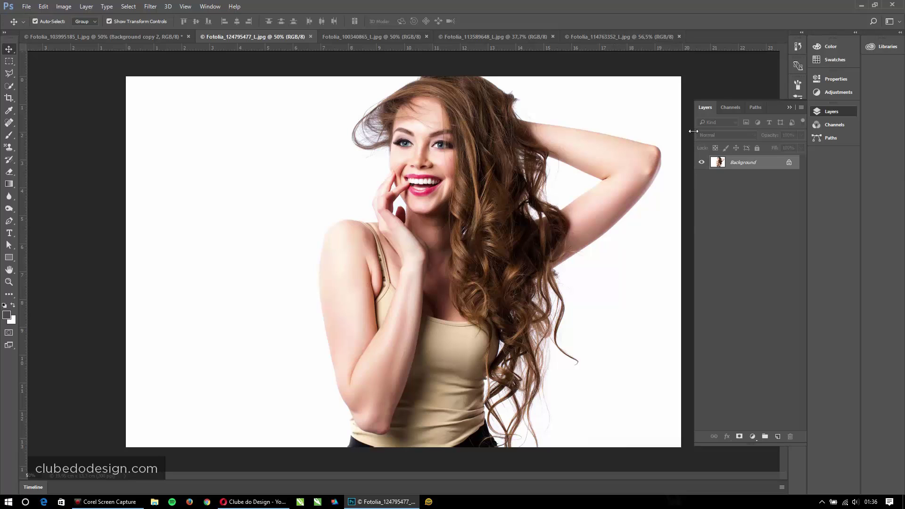
pyautogui.click(733, 109)
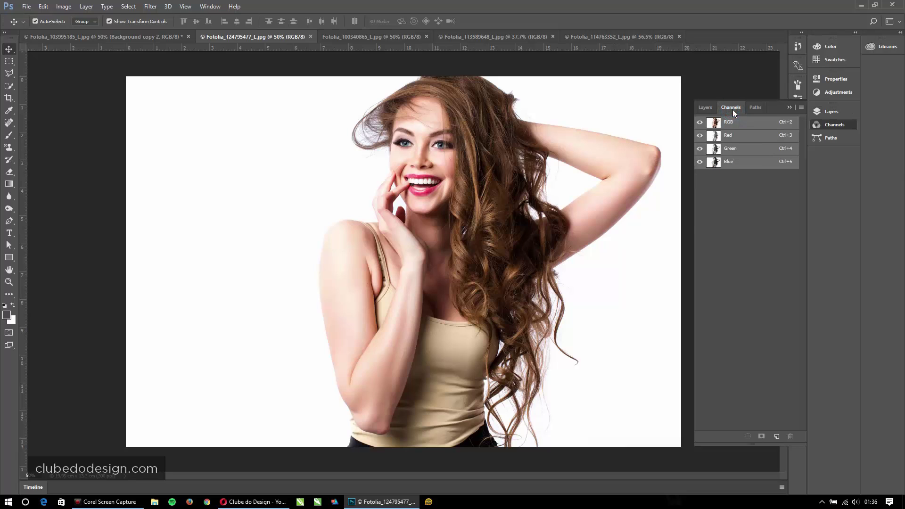
pyautogui.click(735, 136)
pyautogui.click(737, 149)
pyautogui.click(732, 162)
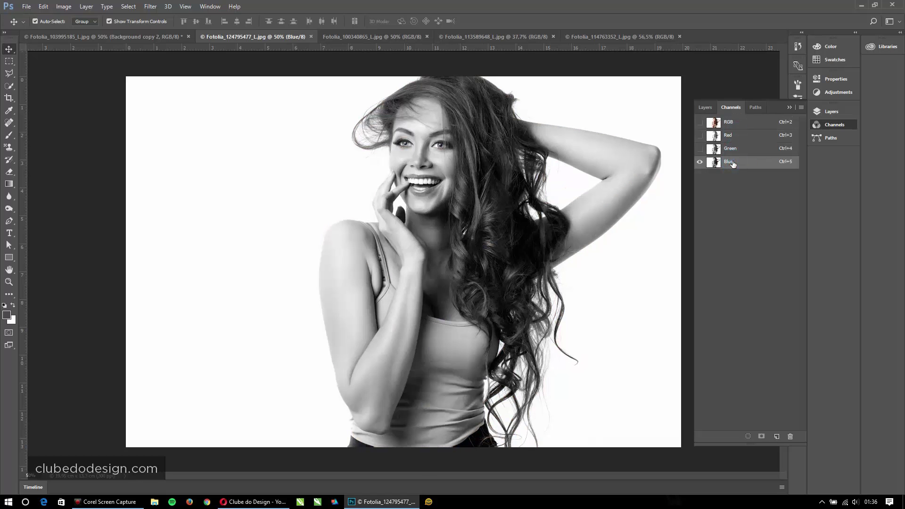
pyautogui.click(735, 149)
pyautogui.click(735, 135)
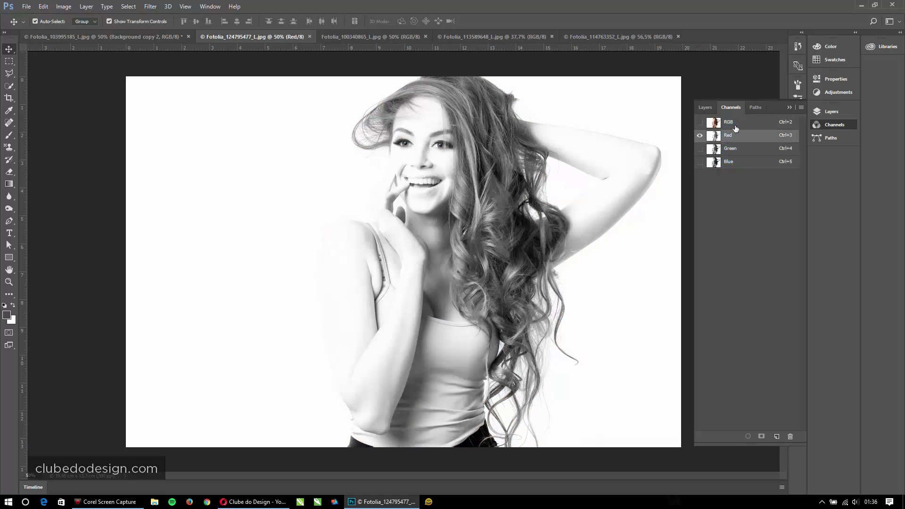
pyautogui.click(733, 122)
pyautogui.click(736, 136)
pyautogui.click(734, 148)
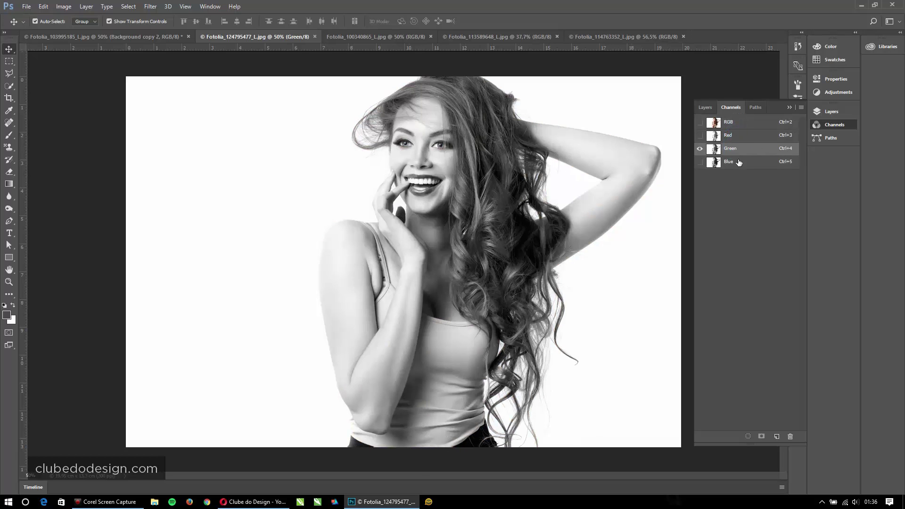
pyautogui.click(737, 162)
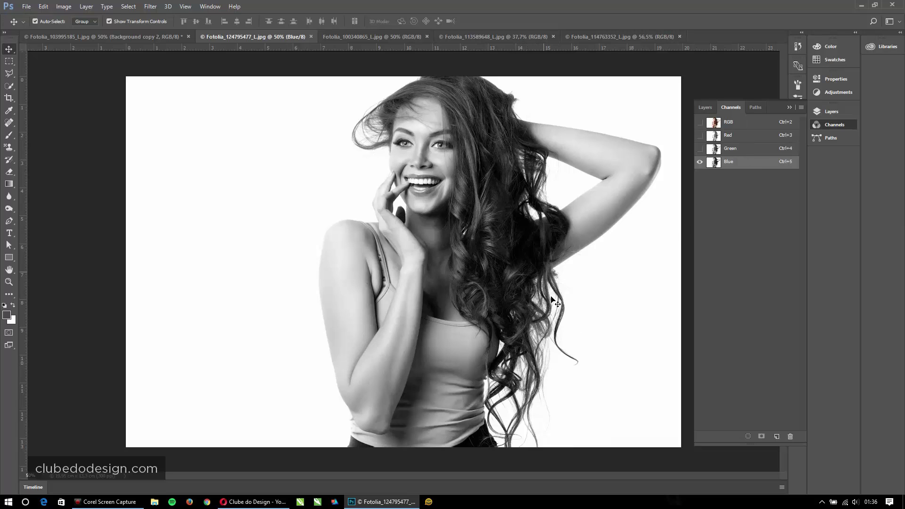
# Duplicate the Blue channel and increase the copy's contrast with Levels, setting input black to 32 and input white to 237.
pyautogui.moveTo(752, 163); pyautogui.dragTo(777, 436)
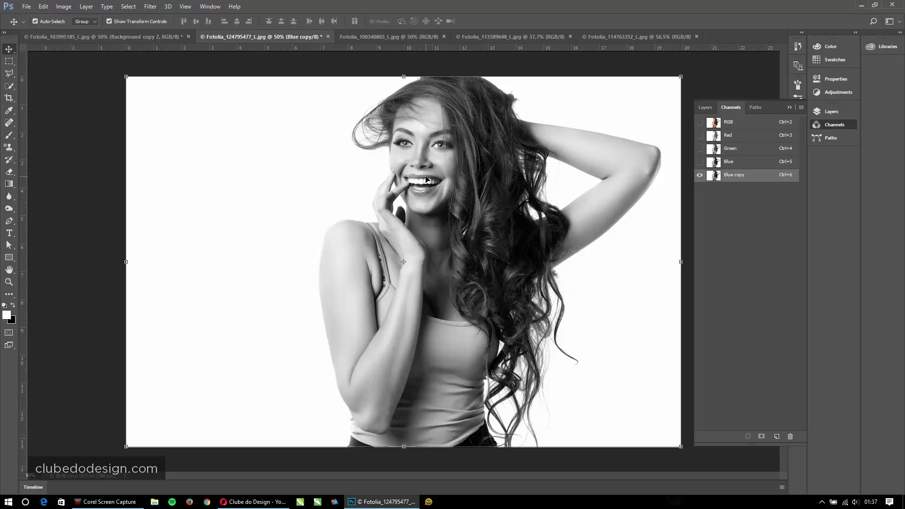
pyautogui.hotkey('ctrl', 'l')
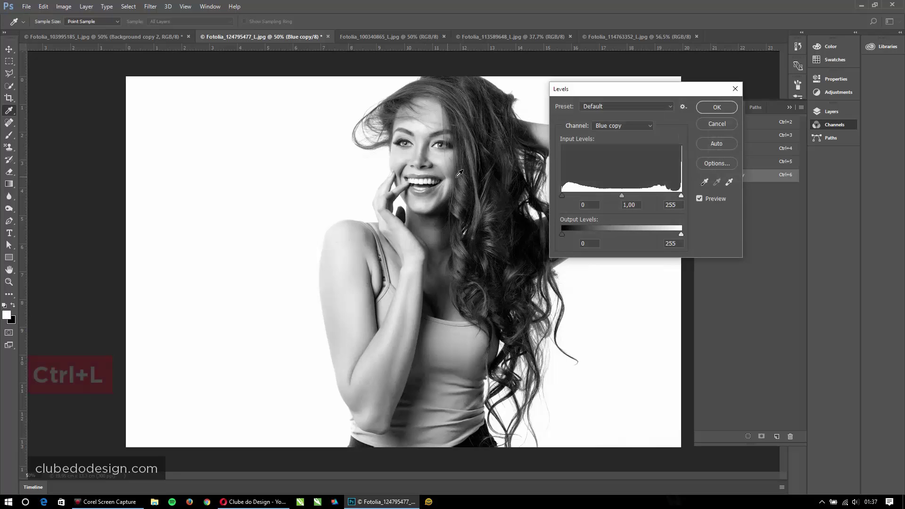
pyautogui.moveTo(562, 194); pyautogui.dragTo(576, 194)
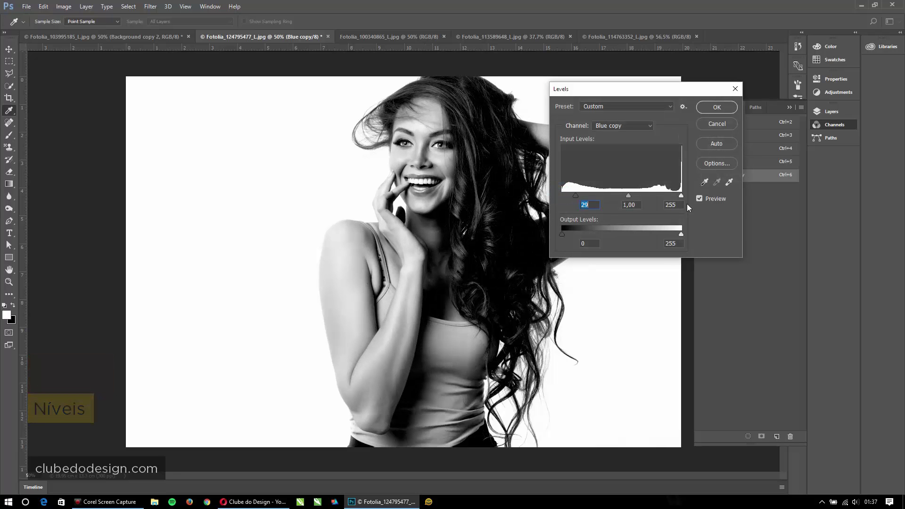
pyautogui.moveTo(681, 195); pyautogui.dragTo(674, 199)
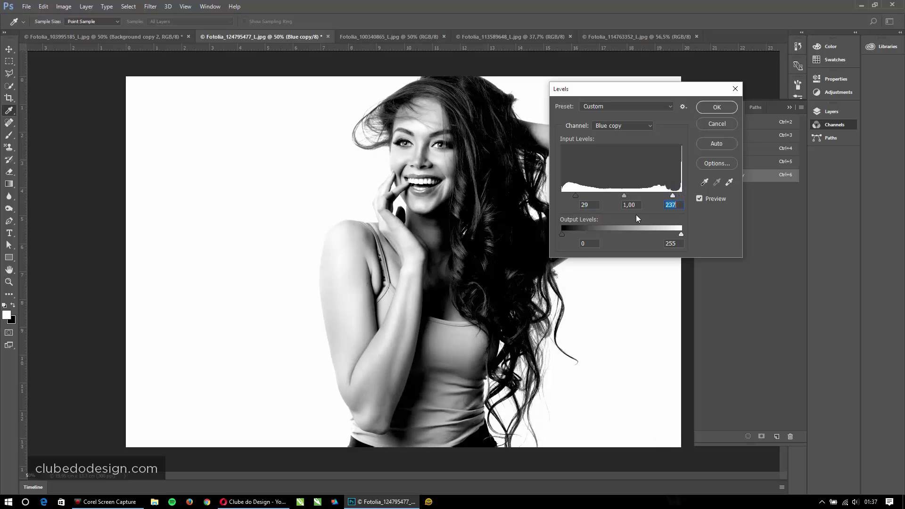
pyautogui.moveTo(573, 195); pyautogui.dragTo(571, 196)
pyautogui.keyDown('ctrl'); pyautogui.click(534, 310); pyautogui.keyUp('ctrl')
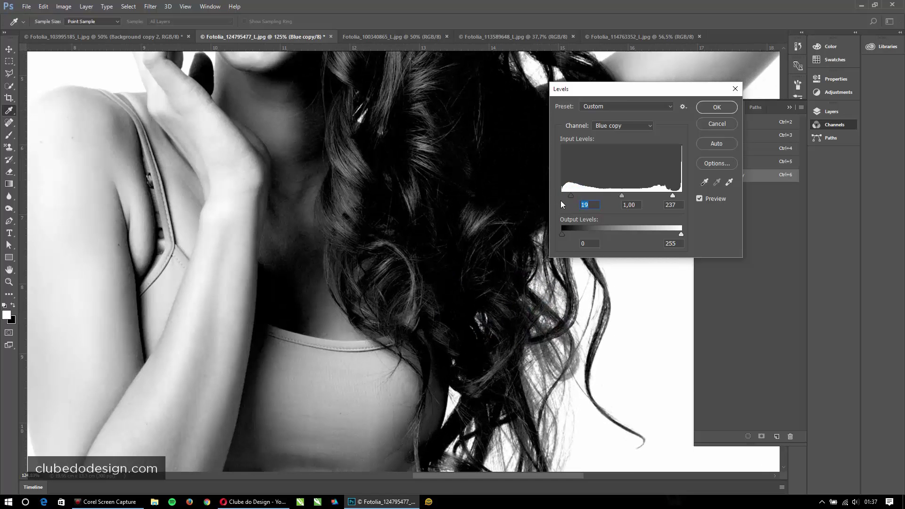
pyautogui.moveTo(571, 195); pyautogui.dragTo(577, 196)
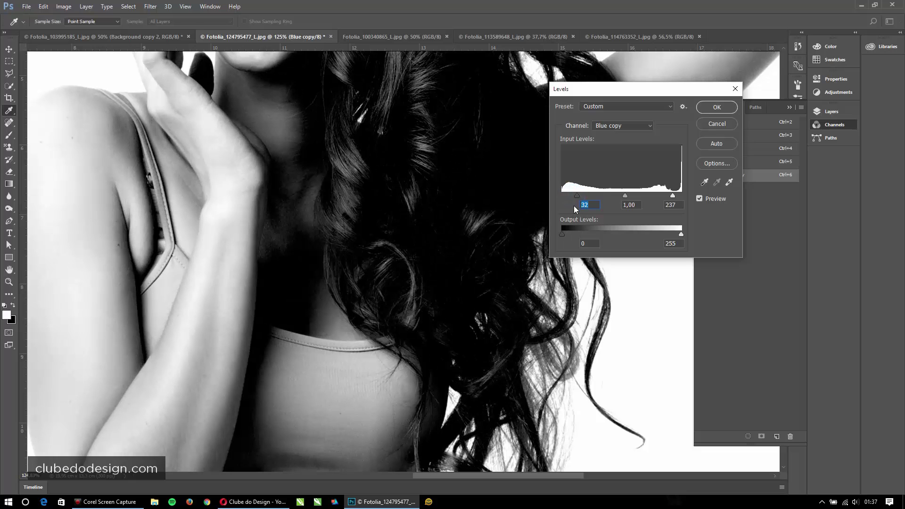
pyautogui.hotkey('ctrl', '0')
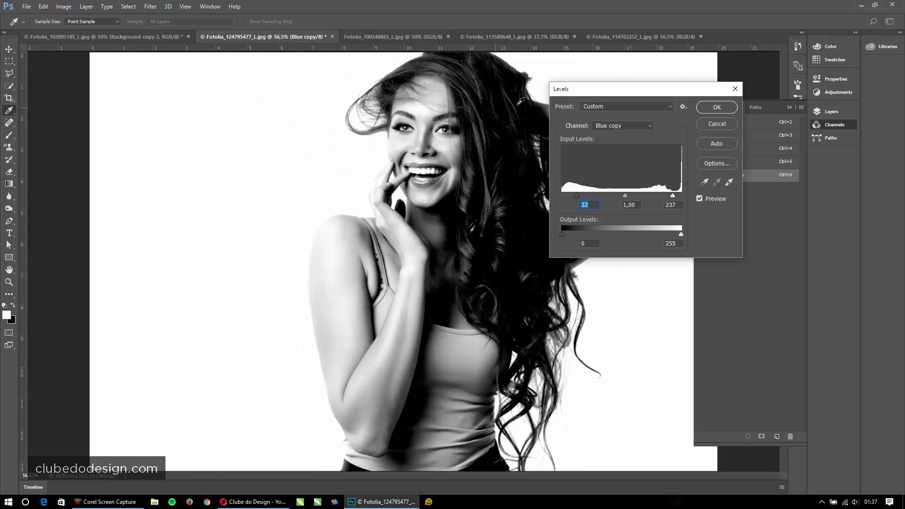
pyautogui.click(708, 111)
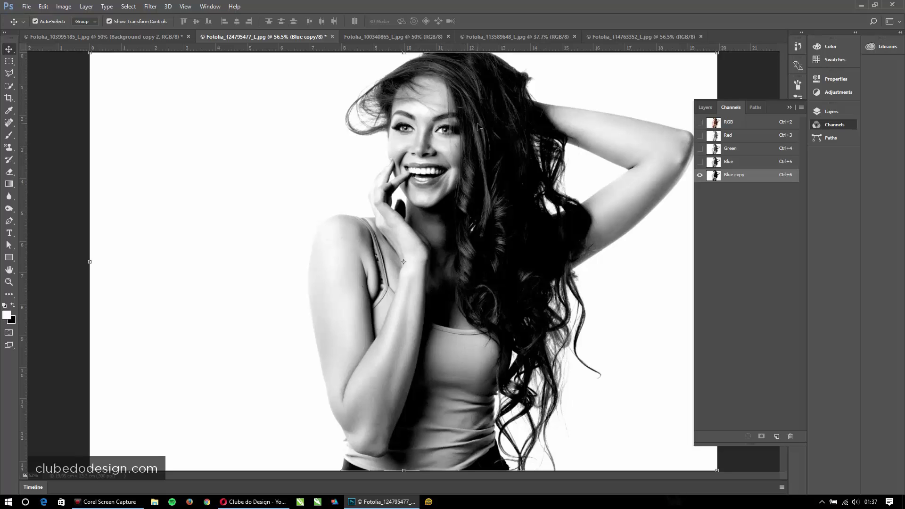
# Paint over the woman's face and upper hair on the Blue copy channel with a large black brush, using the default colors.
pyautogui.press('b')
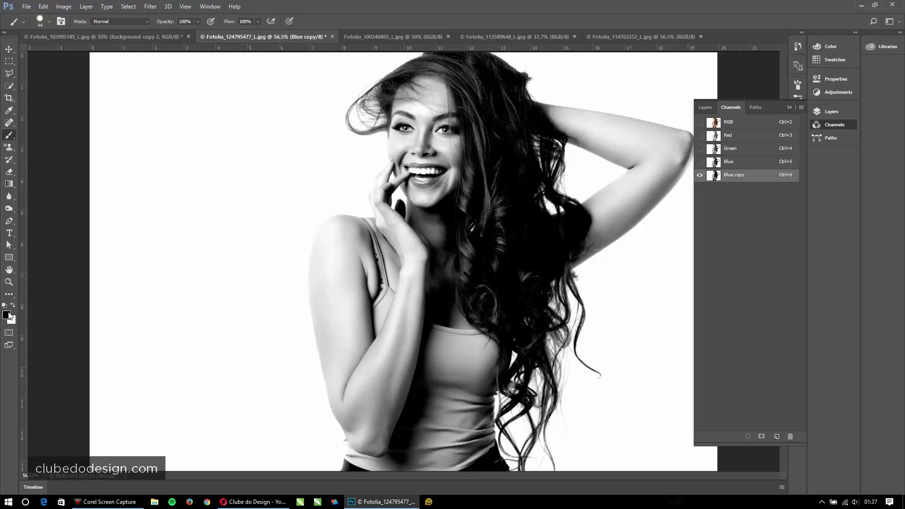
pyautogui.press('d')
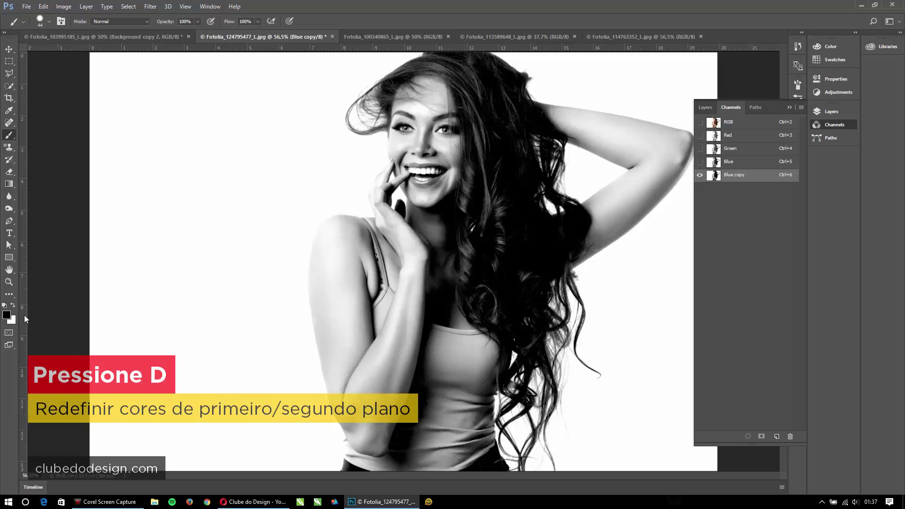
pyautogui.moveTo(449, 97)
pyautogui.mouseDown()
pyautogui.moveTo(453, 133)
pyautogui.moveTo(470, 162)
pyautogui.moveTo(465, 126)
pyautogui.moveTo(476, 175)
pyautogui.moveTo(462, 81)
pyautogui.moveTo(449, 82)
pyautogui.moveTo(469, 89)
pyautogui.mouseUp()
pyautogui.keyDown('alt'); pyautogui.rightClick(453, 133); pyautogui.keyUp('alt')
pyautogui.scroll(5, 469, 89)
pyautogui.moveTo(457, 148); pyautogui.dragTo(477, 239)
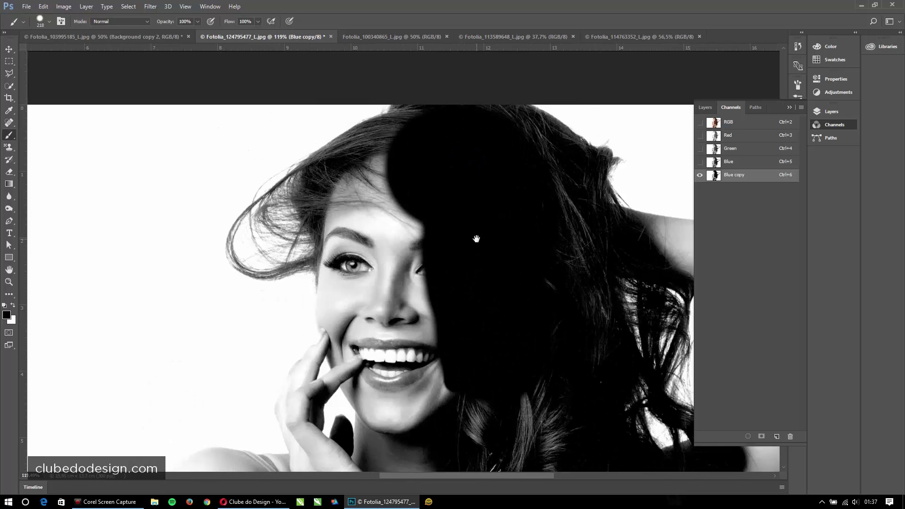
pyautogui.moveTo(442, 176)
pyautogui.mouseDown()
pyautogui.moveTo(422, 176)
pyautogui.moveTo(426, 220)
pyautogui.mouseUp()
pyautogui.click(417, 206)
pyautogui.moveTo(413, 175)
pyautogui.mouseDown()
pyautogui.moveTo(422, 134)
pyautogui.moveTo(407, 155)
pyautogui.moveTo(355, 175)
pyautogui.moveTo(339, 177)
pyautogui.moveTo(311, 153)
pyautogui.moveTo(300, 156)
pyautogui.moveTo(370, 300)
pyautogui.moveTo(357, 231)
pyautogui.moveTo(364, 233)
pyautogui.moveTo(370, 312)
pyautogui.moveTo(362, 267)
pyautogui.moveTo(358, 318)
pyautogui.moveTo(330, 298)
pyautogui.moveTo(469, 240)
pyautogui.moveTo(468, 315)
pyautogui.mouseUp()
pyautogui.moveTo(417, 282)
pyautogui.mouseDown()
pyautogui.moveTo(436, 205)
pyautogui.moveTo(513, 245)
pyautogui.moveTo(524, 315)
pyautogui.moveTo(608, 323)
pyautogui.mouseUp()
# Extend the black painting with a smaller brush down through the lower hair to the top of the chest on the Blue copy channel.
pyautogui.keyDown('alt'); pyautogui.rightClick(552, 317); pyautogui.keyUp('alt')
pyautogui.scroll(-1, 536, 389)
pyautogui.moveTo(537, 389); pyautogui.dragTo(471, 242)
pyautogui.moveTo(494, 285)
pyautogui.mouseDown()
pyautogui.moveTo(434, 303)
pyautogui.moveTo(291, 278)
pyautogui.mouseUp()
pyautogui.scroll(-1, 488, 353)
pyautogui.moveTo(486, 360); pyautogui.dragTo(470, 190)
pyautogui.moveTo(403, 279); pyautogui.dragTo(445, 268)
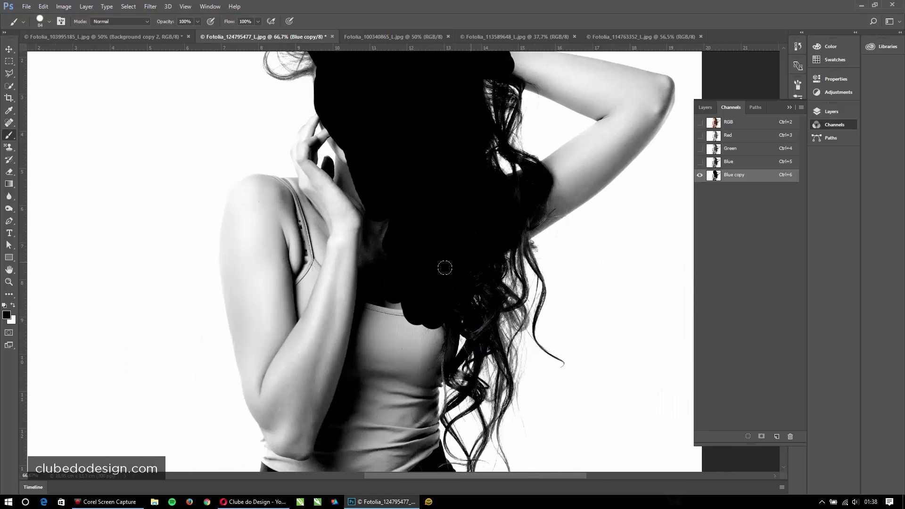
pyautogui.hotkey('ctrl', '-')
pyautogui.hotkey('ctrl', '-')
pyautogui.hotkey('ctrl', '0')
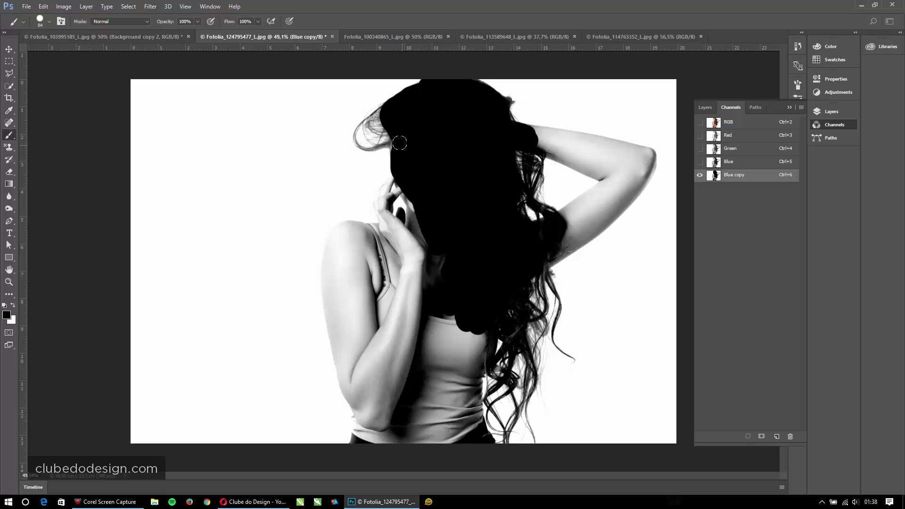
pyautogui.moveTo(390, 122)
pyautogui.mouseDown()
pyautogui.moveTo(432, 178)
pyautogui.moveTo(437, 195)
pyautogui.moveTo(425, 211)
pyautogui.moveTo(426, 190)
pyautogui.mouseUp()
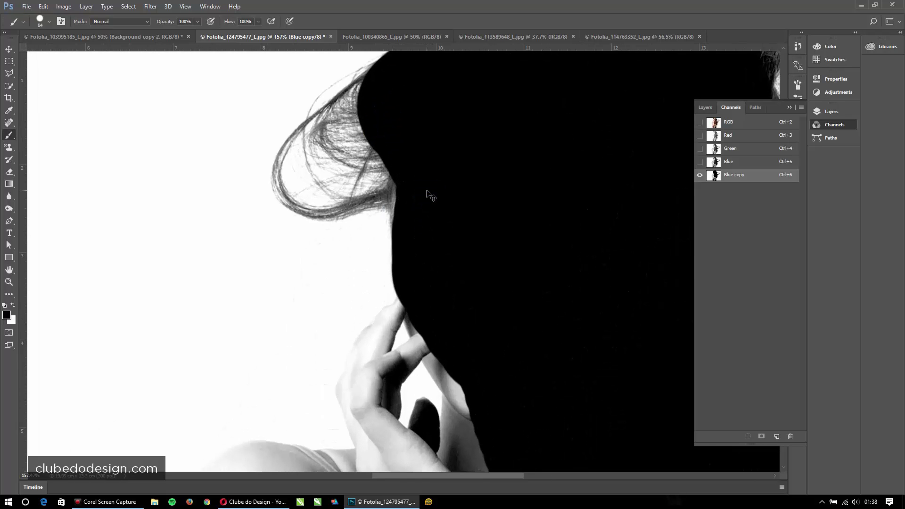
pyautogui.hotkey('ctrl', '0')
pyautogui.keyDown('alt'); pyautogui.click(462, 168); pyautogui.keyUp('alt')
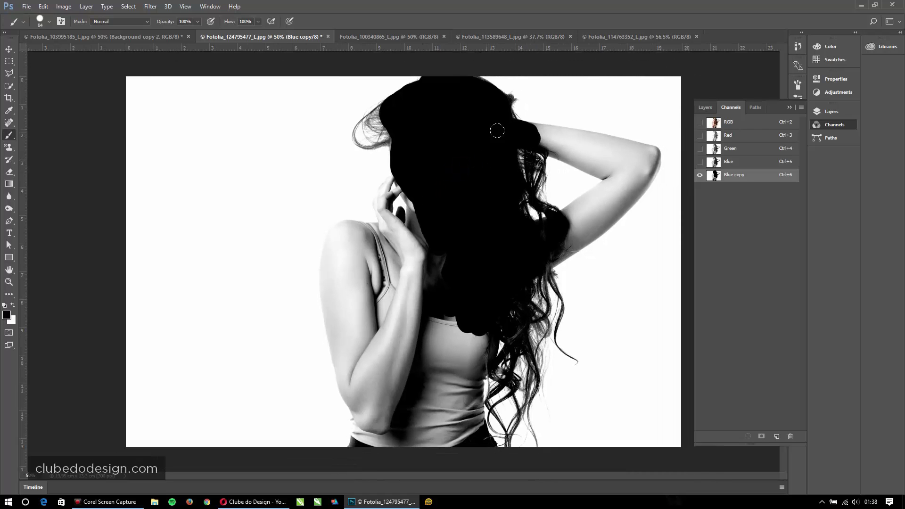
# Restore the full-color RGB composite and load the Blue copy channel as a selection.
pyautogui.click(729, 126)
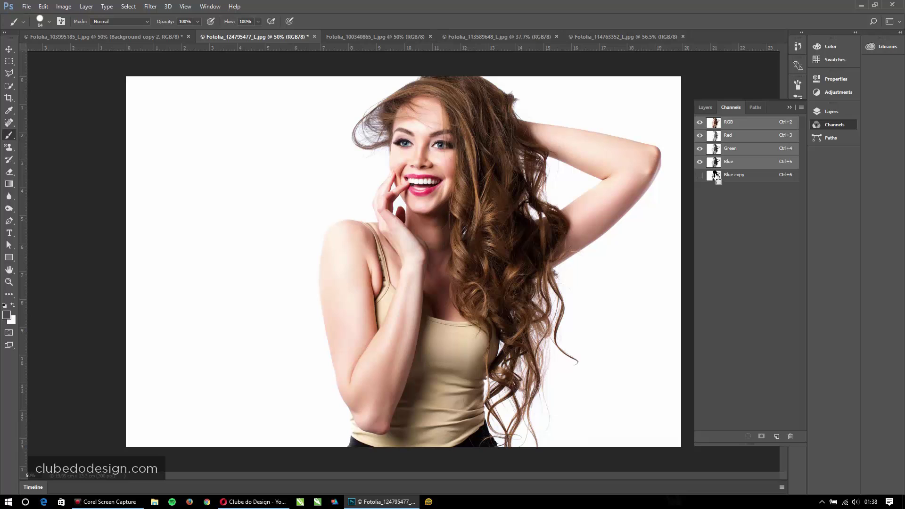
pyautogui.keyDown('ctrl'); pyautogui.click(717, 176); pyautogui.keyUp('ctrl')
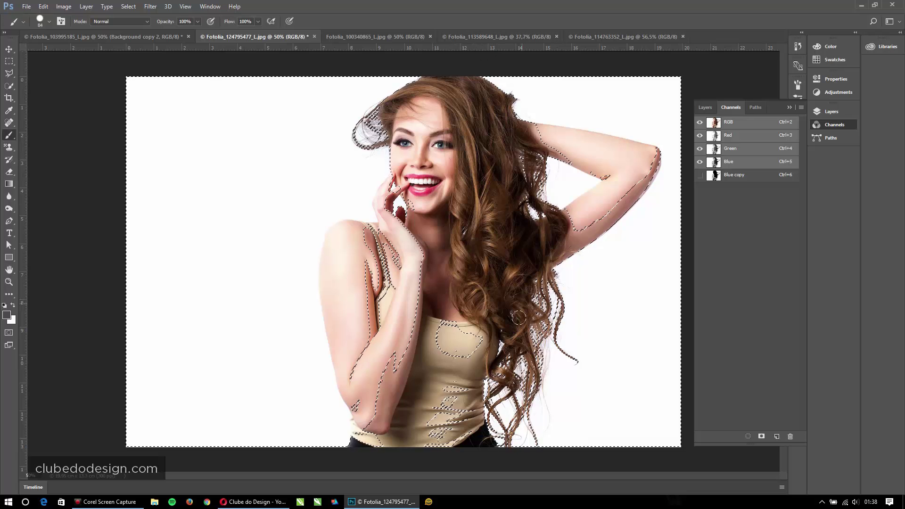
# Clear the active selection and duplicate the Background layer.
pyautogui.click(703, 107)
pyautogui.hotkey('ctrl', 'd')
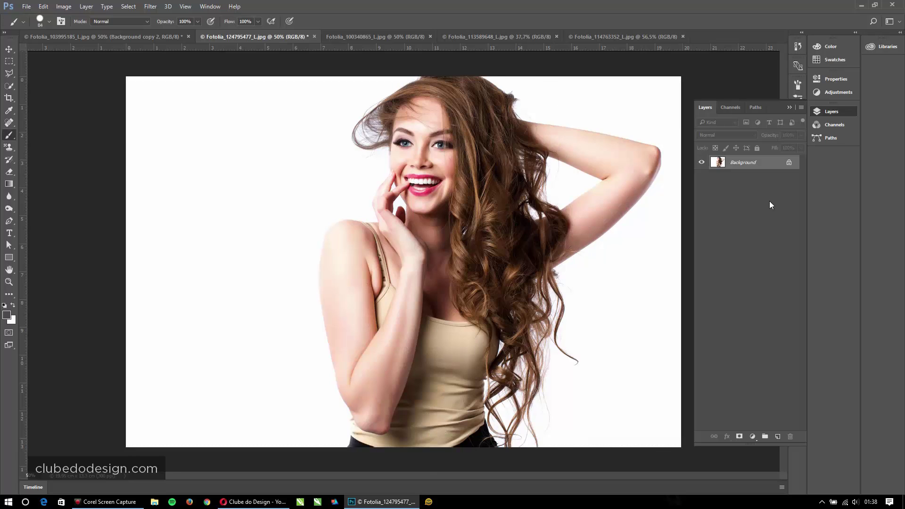
pyautogui.moveTo(761, 170); pyautogui.dragTo(778, 437)
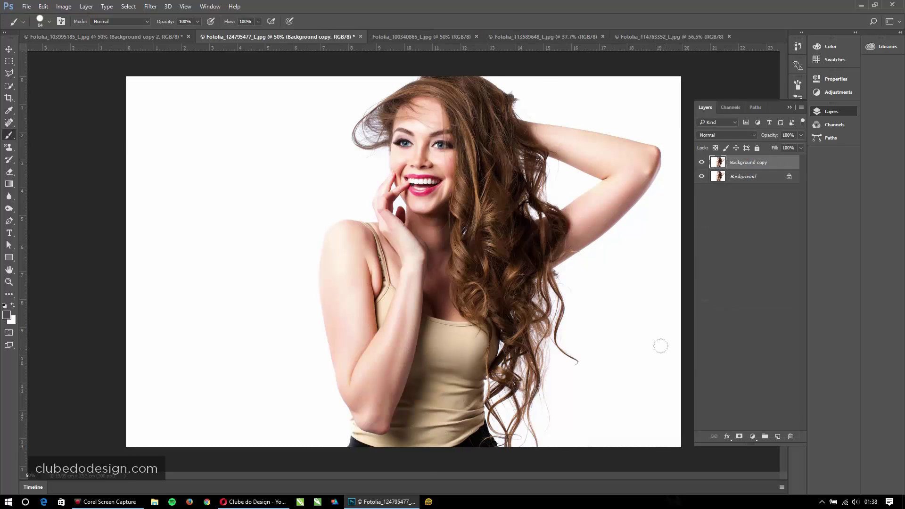
# Undo the last layer copy, duplicate the Background layer again, and mask the duplicate with the Blue copy channel's selection.
pyautogui.hotkey('ctrl', 'z')
pyautogui.hotkey('ctrl', 'j')
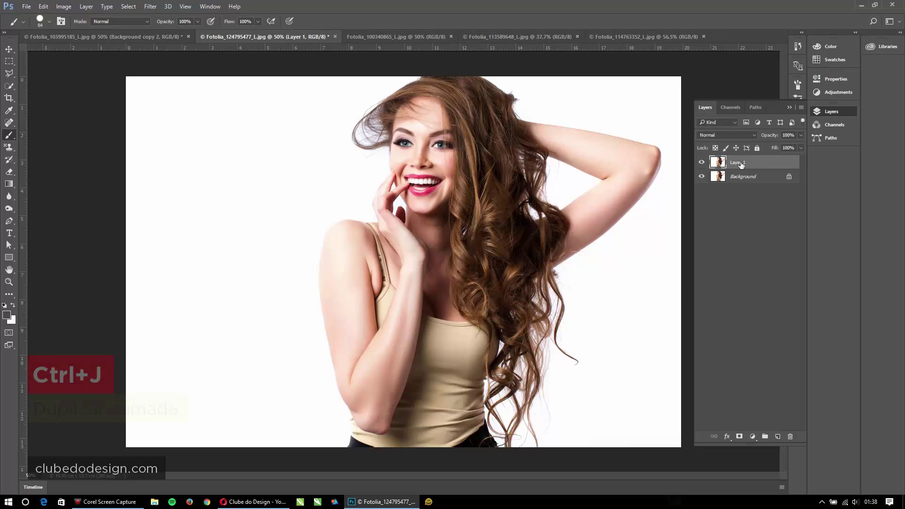
pyautogui.click(738, 107)
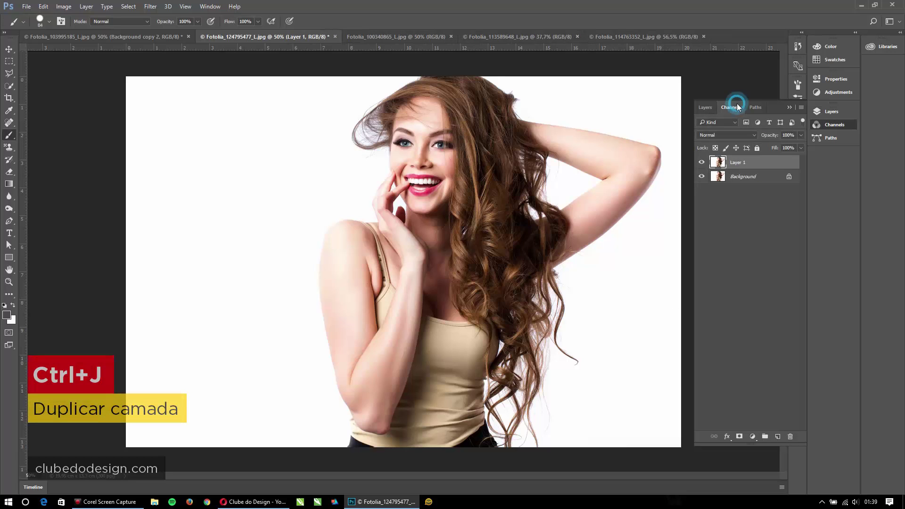
pyautogui.moveTo(715, 176); pyautogui.dragTo(717, 179)
pyautogui.keyDown('ctrl'); pyautogui.click(715, 175); pyautogui.keyUp('ctrl')
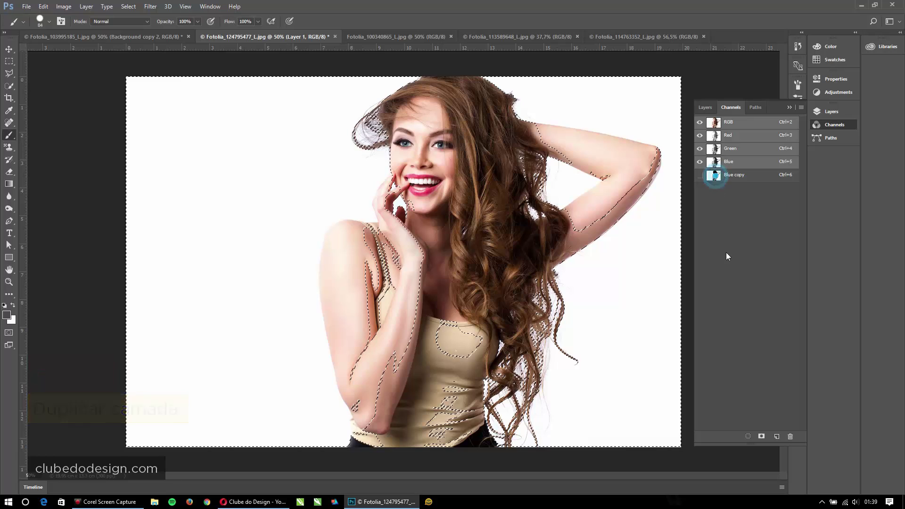
pyautogui.click(705, 107)
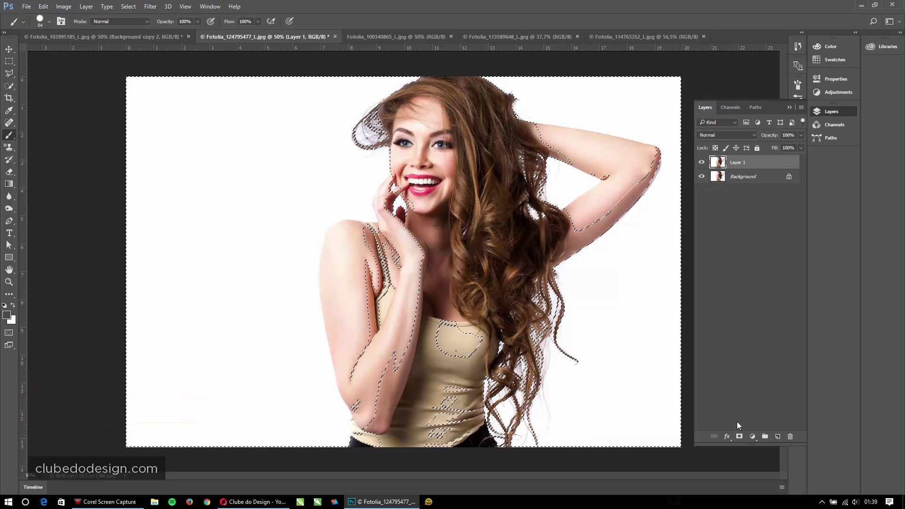
pyautogui.click(739, 437)
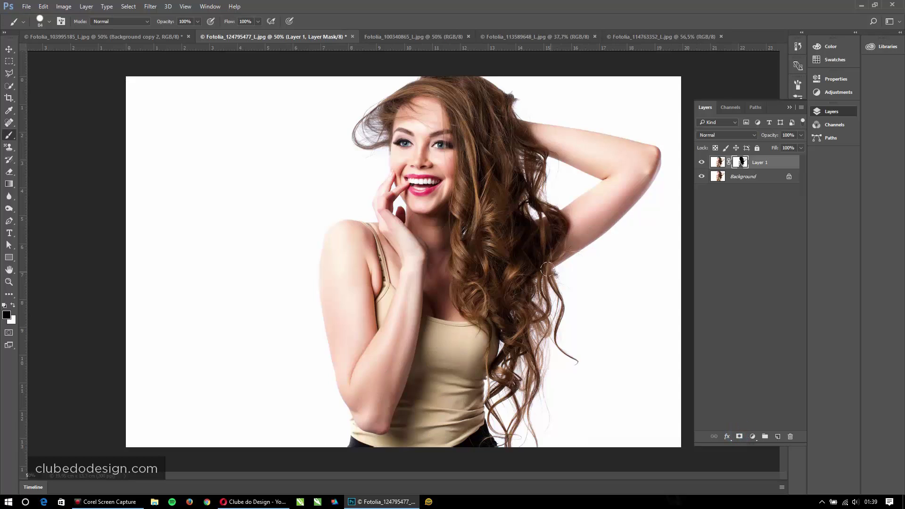
# Hide the Background layer and invert Layer 1's mask.
pyautogui.click(703, 178)
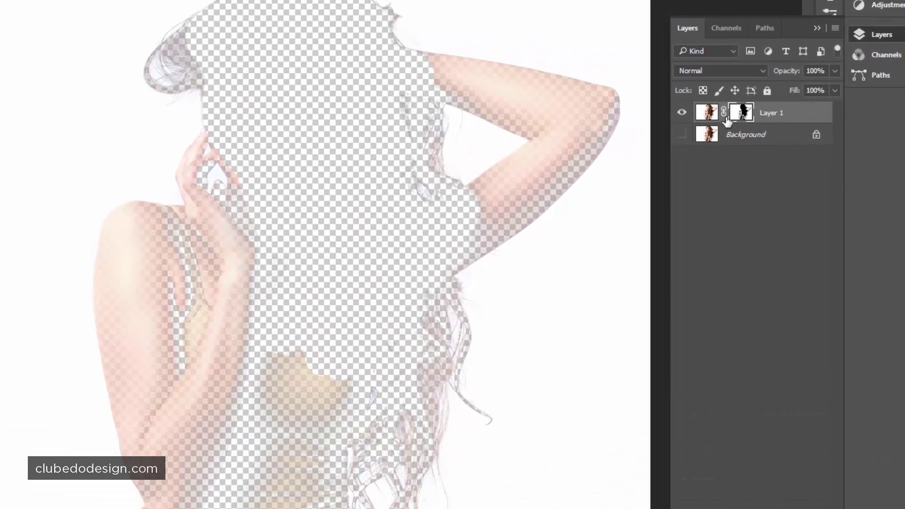
pyautogui.click(745, 113)
pyautogui.hotkey('ctrl', 'i')
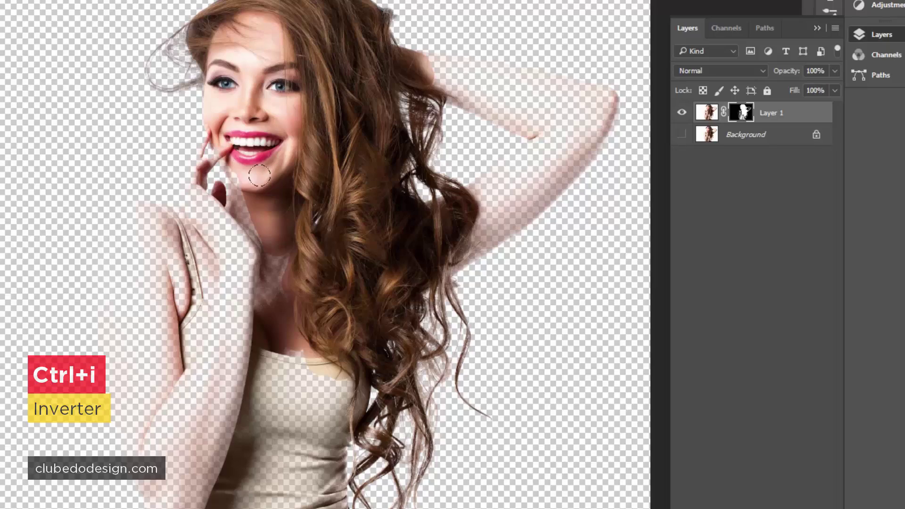
# Open Layer 1's mask in Select and Mask and brush along the flyaway hair beside the forehead with the Refine Edge Brush.
pyautogui.moveTo(207, 32); pyautogui.dragTo(292, 153)
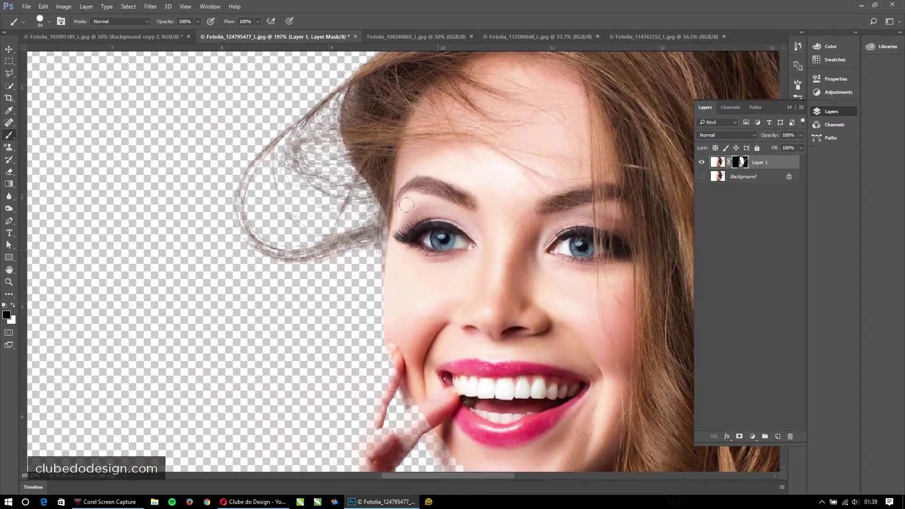
pyautogui.moveTo(323, 124); pyautogui.dragTo(318, 197)
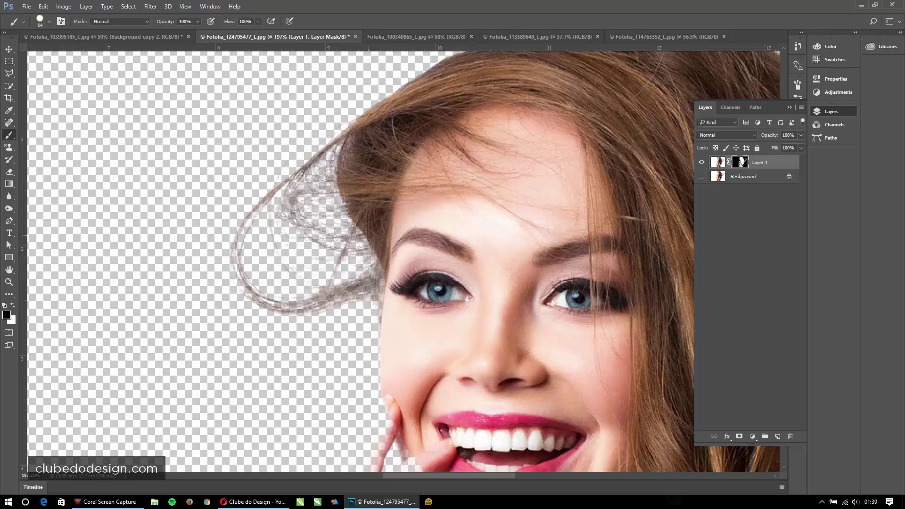
pyautogui.keyDown('alt'); pyautogui.click(527, 180); pyautogui.keyUp('alt')
pyautogui.keyDown('alt'); pyautogui.click(526, 179); pyautogui.keyUp('alt')
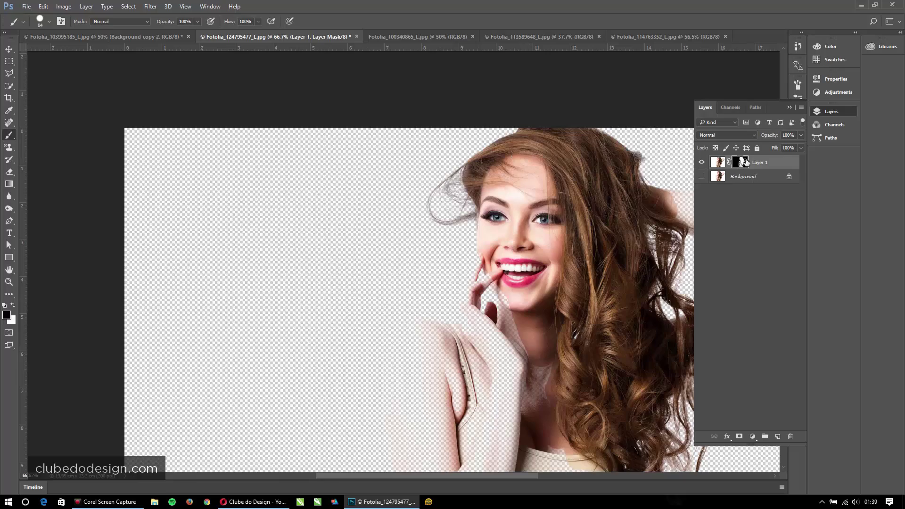
pyautogui.doubleClick(740, 162)
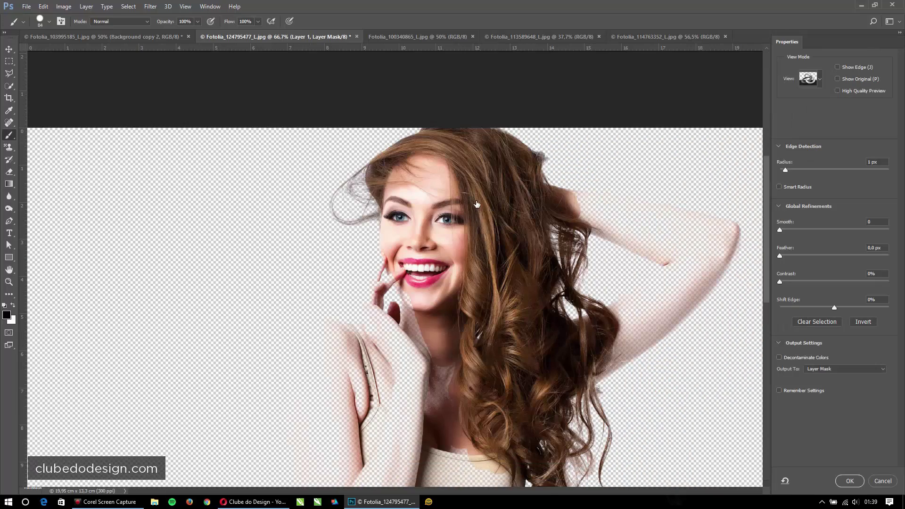
pyautogui.keyDown('ctrl'); pyautogui.click(367, 171); pyautogui.keyUp('ctrl')
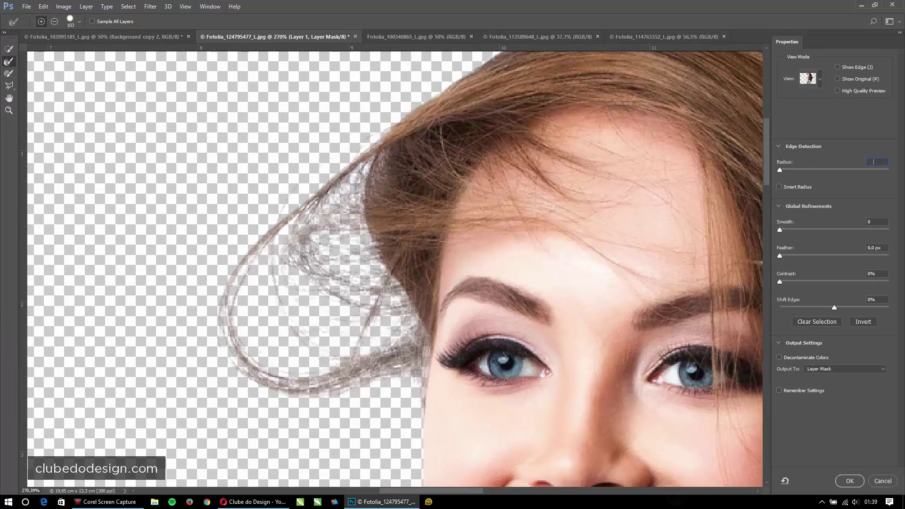
pyautogui.click(4, 61)
pyautogui.moveTo(388, 182); pyautogui.dragTo(339, 185)
pyautogui.moveTo(388, 159)
pyautogui.mouseDown()
pyautogui.moveTo(371, 205)
pyautogui.moveTo(405, 295)
pyautogui.moveTo(429, 327)
pyautogui.mouseUp()
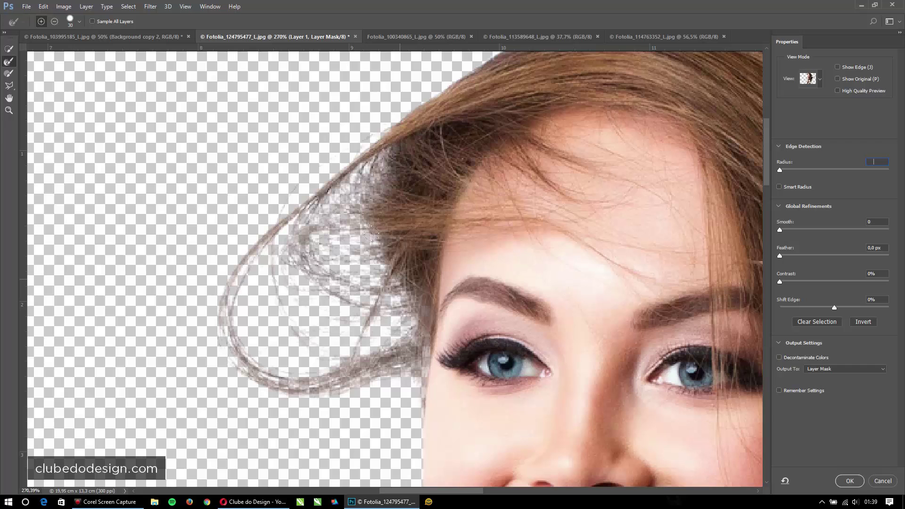
pyautogui.moveTo(377, 166); pyautogui.dragTo(360, 218)
# Refine the mask edge along the hair at the back of the head, above the raised hand.
pyautogui.keyDown('alt'); pyautogui.click(566, 207); pyautogui.keyUp('alt')
pyautogui.moveTo(637, 224); pyautogui.dragTo(326, 154)
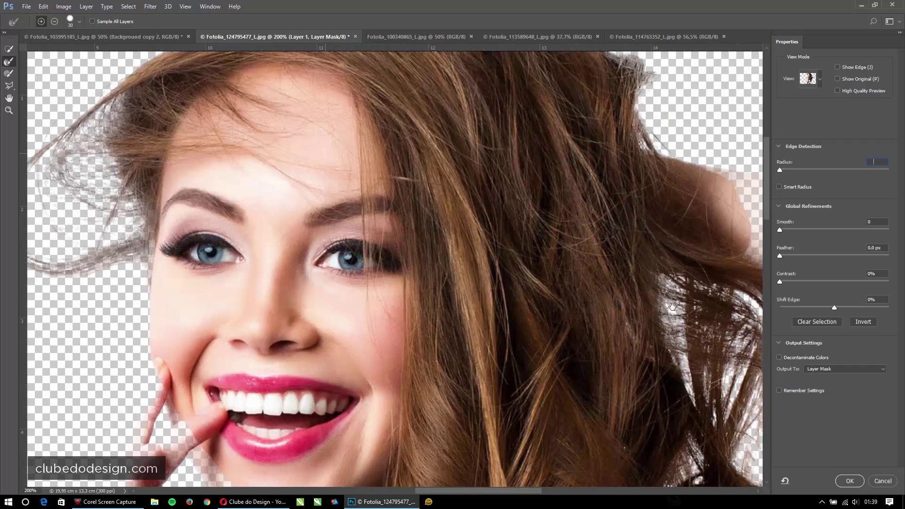
pyautogui.moveTo(673, 307); pyautogui.dragTo(525, 382)
pyautogui.moveTo(453, 132); pyautogui.dragTo(479, 151)
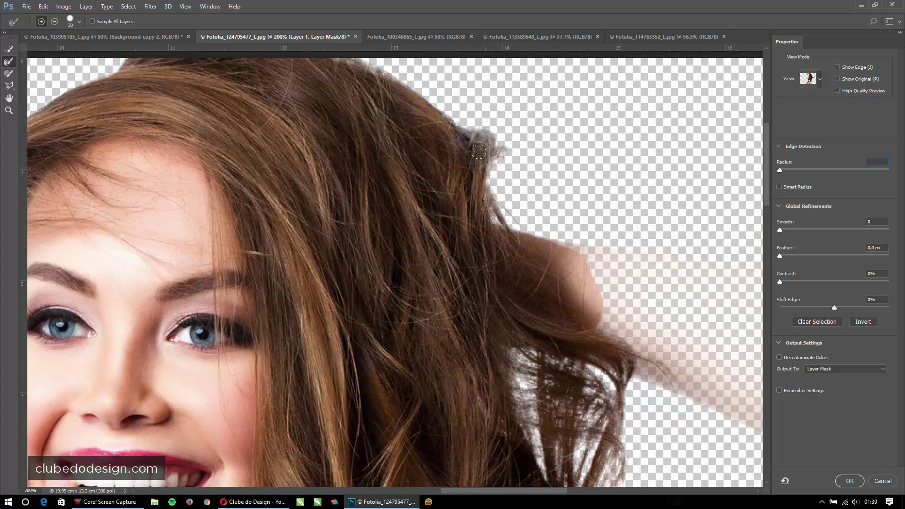
# Output the refined result to Layer Mask and apply it.
pyautogui.click(830, 367)
pyautogui.click(454, 191)
pyautogui.click(830, 368)
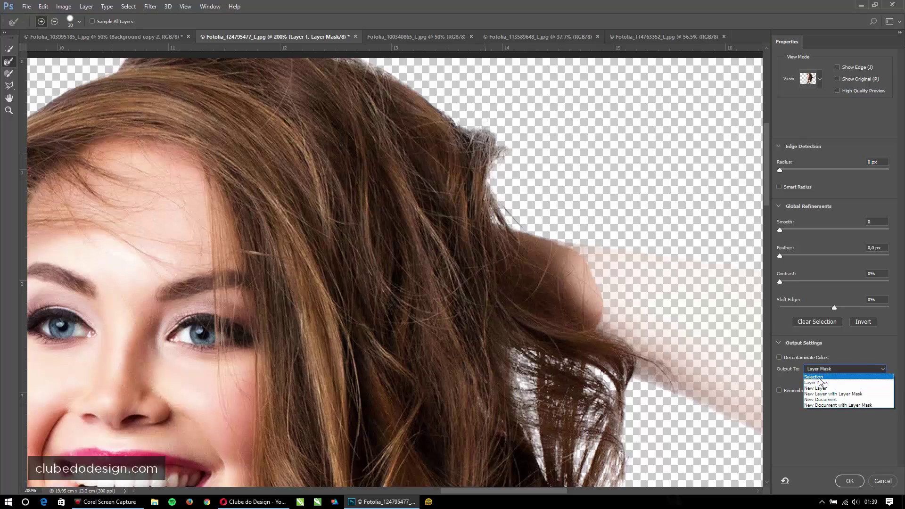
pyautogui.click(821, 383)
pyautogui.click(849, 481)
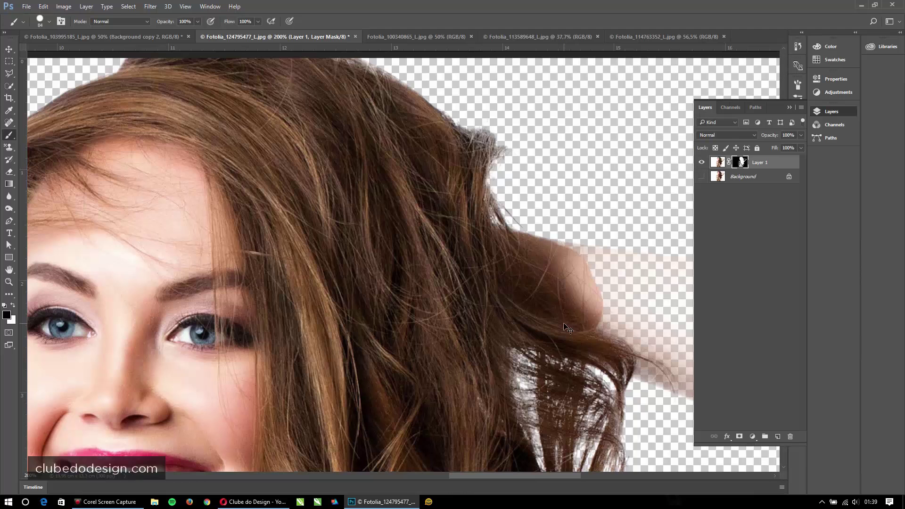
# Show the Background layer again and convert it to a regular layer named Layer 0.
pyautogui.hotkey('ctrl', '0')
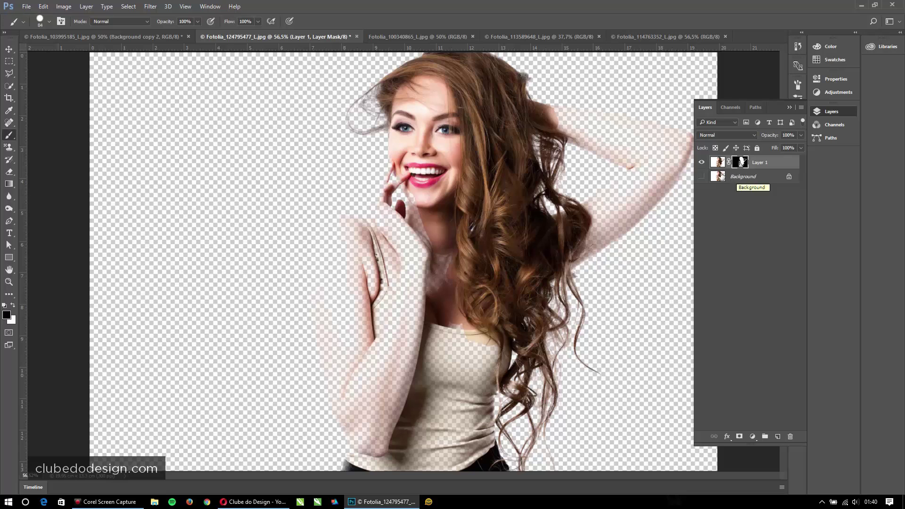
pyautogui.click(702, 177)
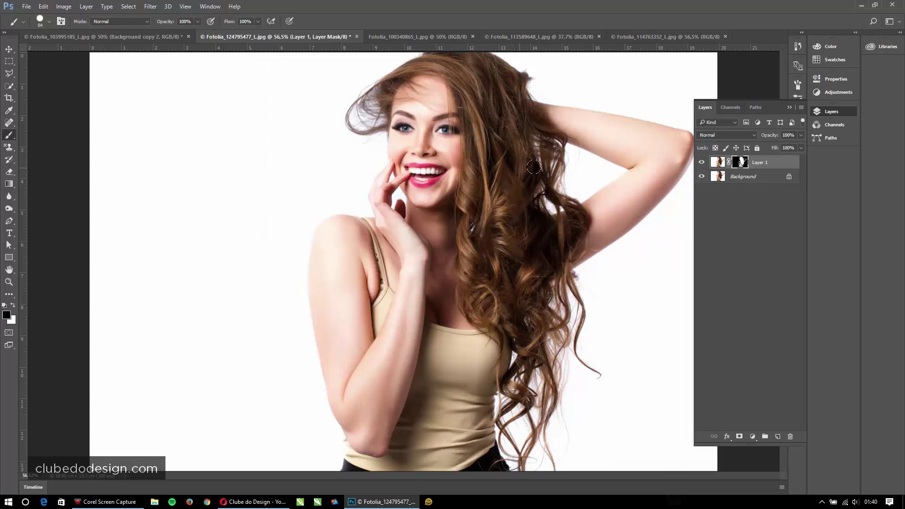
pyautogui.doubleClick(765, 180)
pyautogui.click(530, 161)
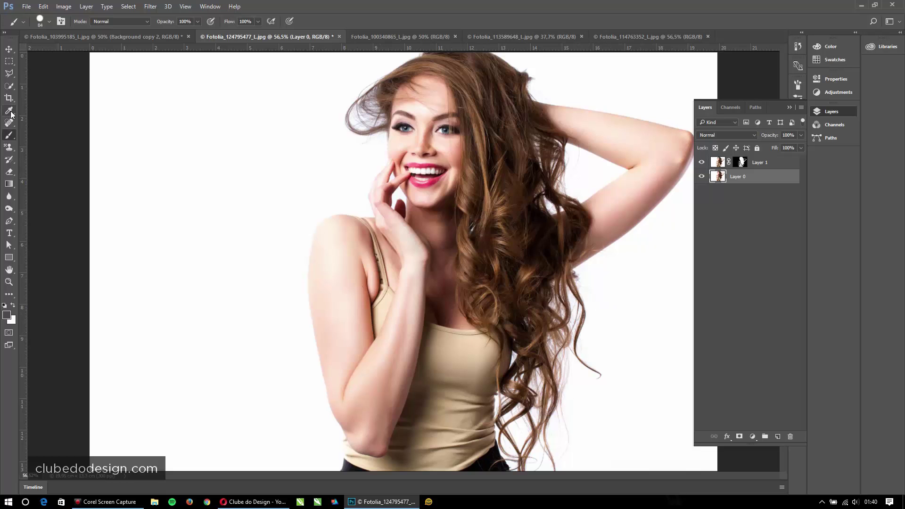
# Select the woman's body, arms and hair on Layer 0 with the Quick Selection tool, discarding the first selection attempt.
pyautogui.click(8, 87)
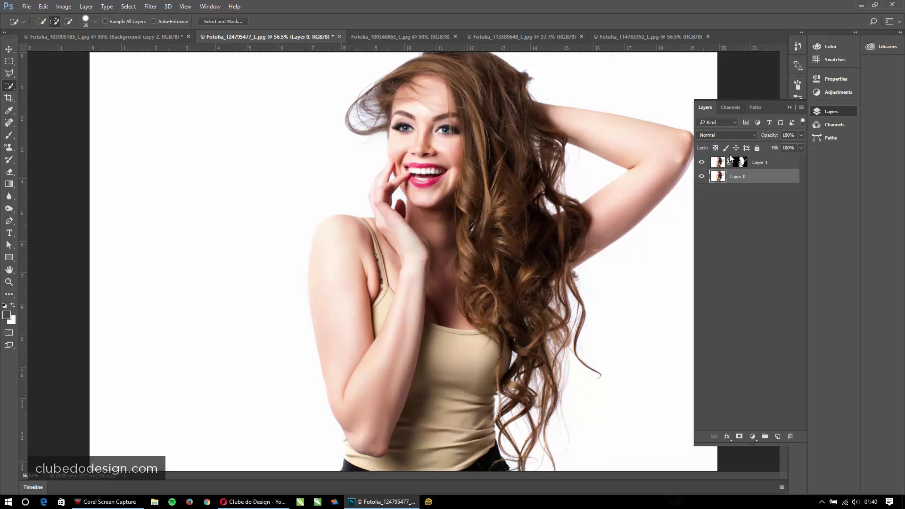
pyautogui.moveTo(264, 121)
pyautogui.mouseDown()
pyautogui.moveTo(261, 423)
pyautogui.moveTo(175, 259)
pyautogui.mouseUp()
pyautogui.hotkey('ctrl', 'd')
pyautogui.moveTo(439, 447)
pyautogui.mouseDown()
pyautogui.moveTo(374, 403)
pyautogui.moveTo(351, 251)
pyautogui.moveTo(346, 281)
pyautogui.moveTo(367, 306)
pyautogui.moveTo(439, 220)
pyautogui.moveTo(433, 99)
pyautogui.moveTo(432, 209)
pyautogui.moveTo(411, 139)
pyautogui.moveTo(385, 189)
pyautogui.moveTo(392, 212)
pyautogui.mouseUp()
pyautogui.click(425, 423)
pyautogui.moveTo(468, 340); pyautogui.dragTo(483, 288)
pyautogui.moveTo(489, 362)
pyautogui.mouseDown()
pyautogui.moveTo(499, 382)
pyautogui.moveTo(516, 277)
pyautogui.moveTo(632, 211)
pyautogui.moveTo(676, 157)
pyautogui.moveTo(564, 118)
pyautogui.moveTo(589, 139)
pyautogui.moveTo(619, 108)
pyautogui.moveTo(607, 176)
pyautogui.moveTo(585, 187)
pyautogui.moveTo(586, 162)
pyautogui.mouseUp()
# Adjust the selection around the thumb in the gap between the hand and neck, undoing the unwanted stroke.
pyautogui.hotkey('ctrl', '-')
pyautogui.scroll(5, 413, 225)
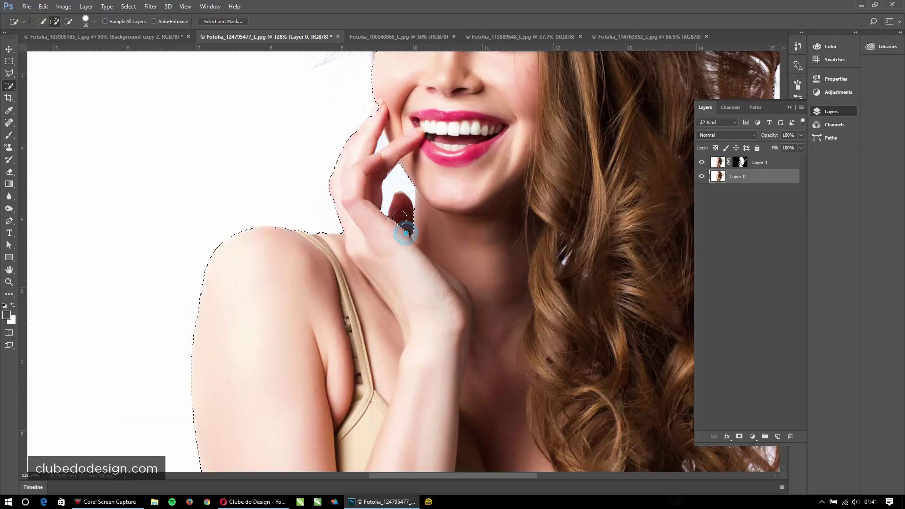
pyautogui.moveTo(413, 230); pyautogui.dragTo(406, 228)
pyautogui.hotkey('ctrl', 'alt', 'z')
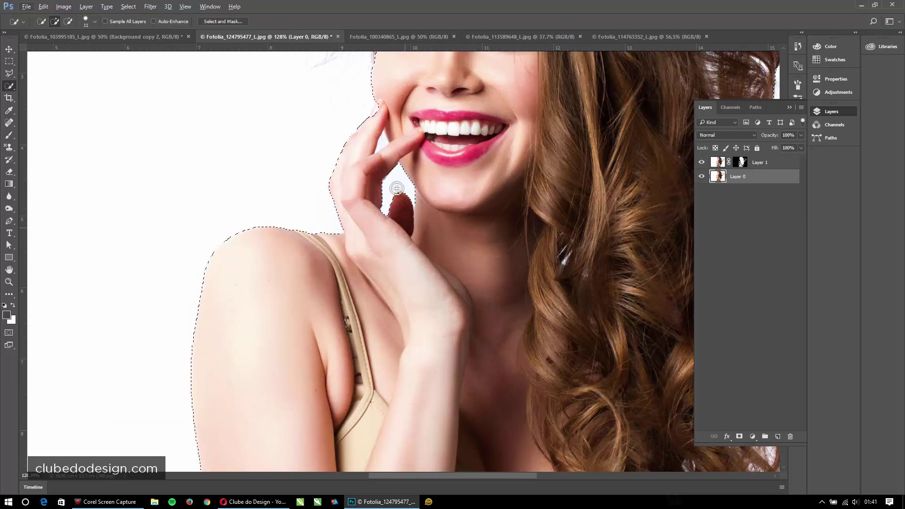
pyautogui.hotkey('ctrl', '0')
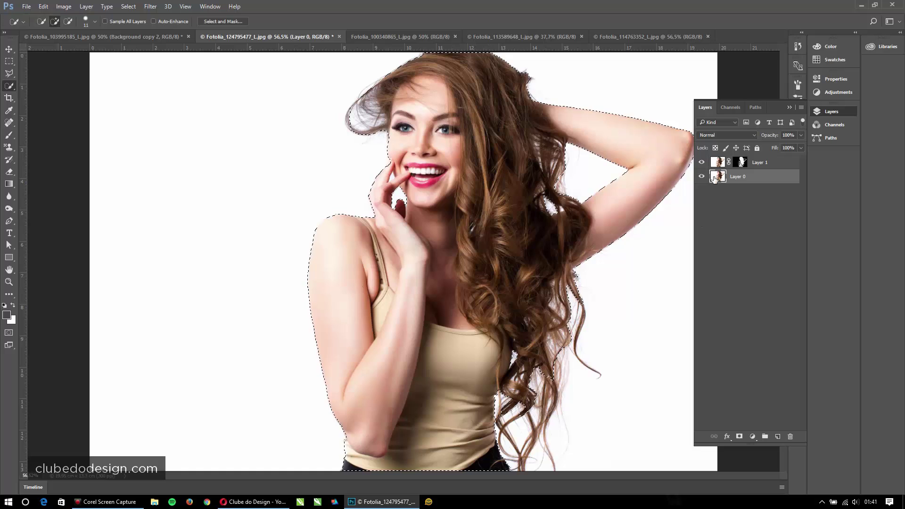
# Hide Layer 1, add a layer mask to Layer 0 from the selection, and show Layer 1 again.
pyautogui.click(703, 163)
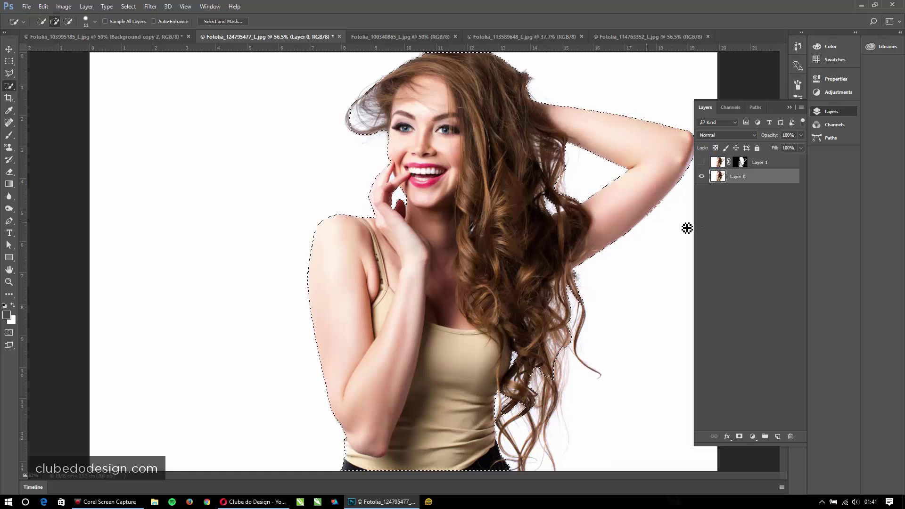
pyautogui.click(779, 178)
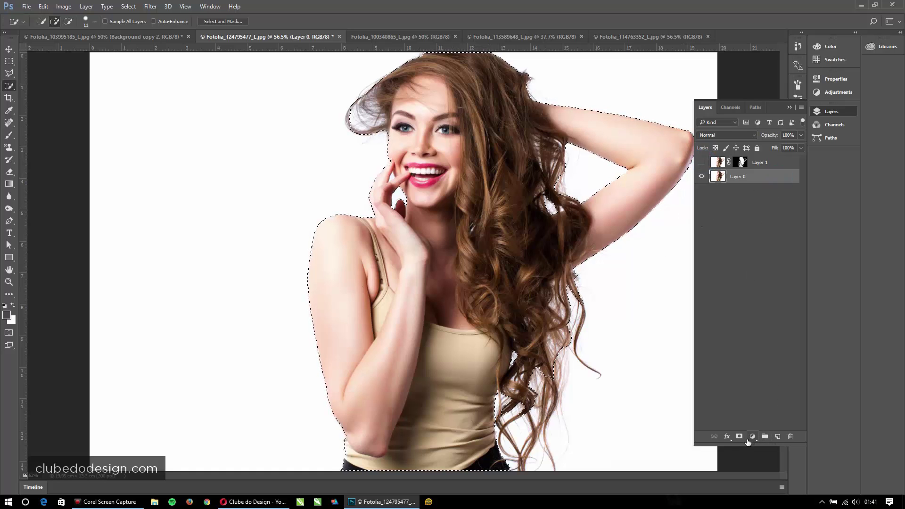
pyautogui.click(740, 437)
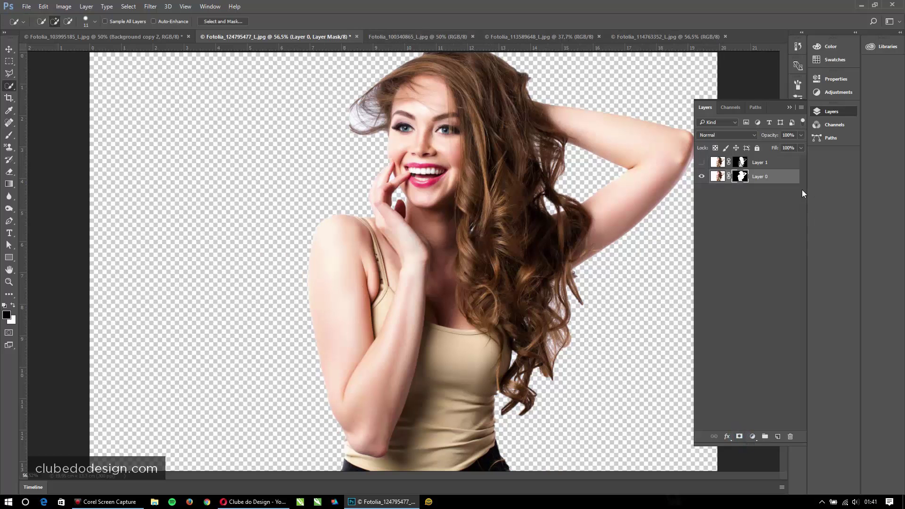
pyautogui.click(701, 162)
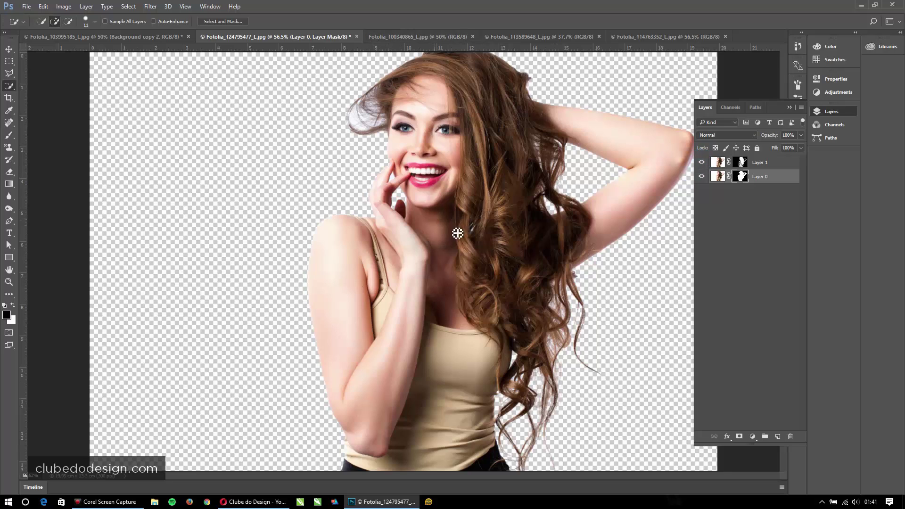
# Paint black on Layer 0's mask along the outer hair edges and hair gaps to remove the white fringe.
pyautogui.click(719, 162)
pyautogui.click(744, 177)
pyautogui.press('b')
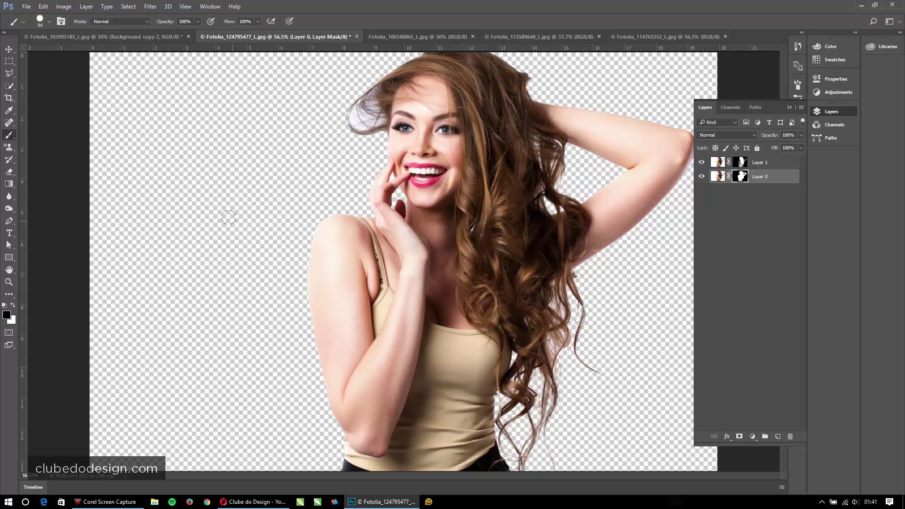
pyautogui.moveTo(235, 194); pyautogui.dragTo(264, 195)
pyautogui.moveTo(314, 117)
pyautogui.mouseDown()
pyautogui.moveTo(362, 79)
pyautogui.moveTo(437, 104)
pyautogui.mouseUp()
pyautogui.moveTo(447, 64)
pyautogui.mouseDown()
pyautogui.moveTo(512, 60)
pyautogui.moveTo(533, 70)
pyautogui.mouseUp()
pyautogui.moveTo(553, 147)
pyautogui.mouseDown()
pyautogui.moveTo(542, 170)
pyautogui.moveTo(511, 140)
pyautogui.moveTo(544, 158)
pyautogui.moveTo(561, 184)
pyautogui.moveTo(544, 191)
pyautogui.mouseUp()
pyautogui.moveTo(562, 295)
pyautogui.mouseDown()
pyautogui.moveTo(557, 287)
pyautogui.moveTo(521, 328)
pyautogui.moveTo(518, 429)
pyautogui.moveTo(501, 406)
pyautogui.moveTo(507, 391)
pyautogui.moveTo(517, 437)
pyautogui.moveTo(526, 334)
pyautogui.moveTo(518, 347)
pyautogui.moveTo(512, 382)
pyautogui.moveTo(528, 402)
pyautogui.moveTo(550, 319)
pyautogui.moveTo(573, 300)
pyautogui.mouseUp()
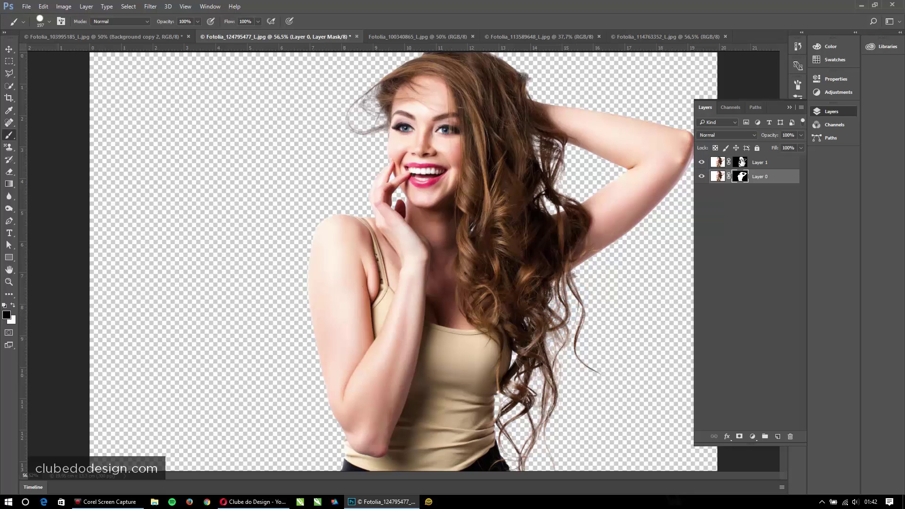
# Toggle the visibility of Layer 1 and Layer 0 in turn to compare what each layer contributes to the cutout.
pyautogui.click(702, 162)
pyautogui.click(701, 163)
pyautogui.click(702, 163)
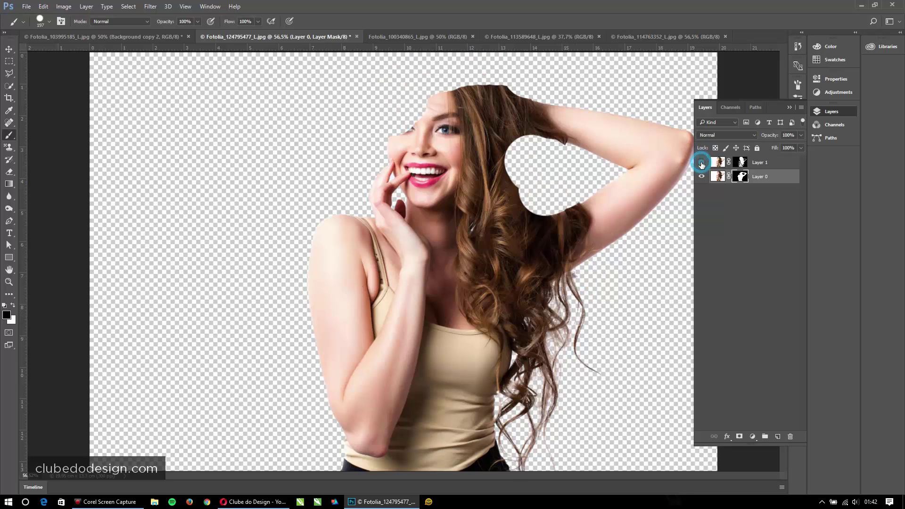
pyautogui.click(701, 163)
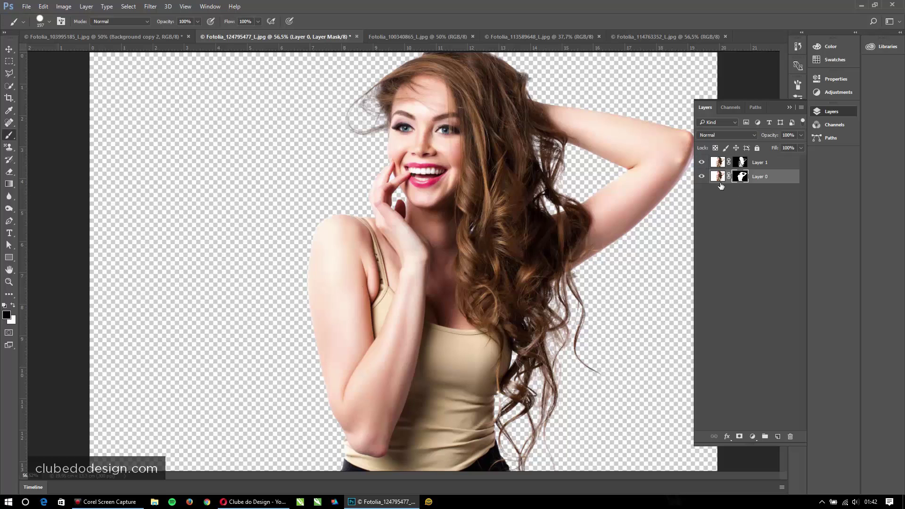
pyautogui.click(702, 177)
pyautogui.click(701, 177)
pyautogui.click(701, 178)
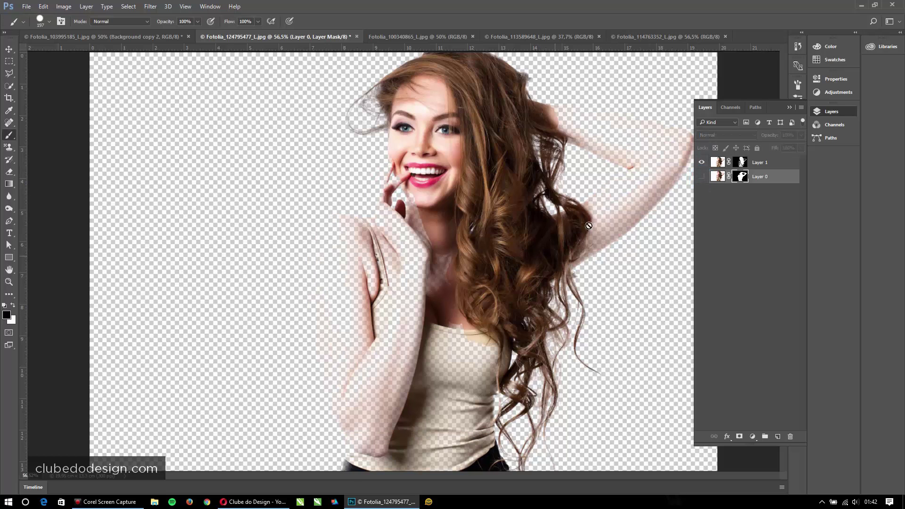
pyautogui.click(701, 177)
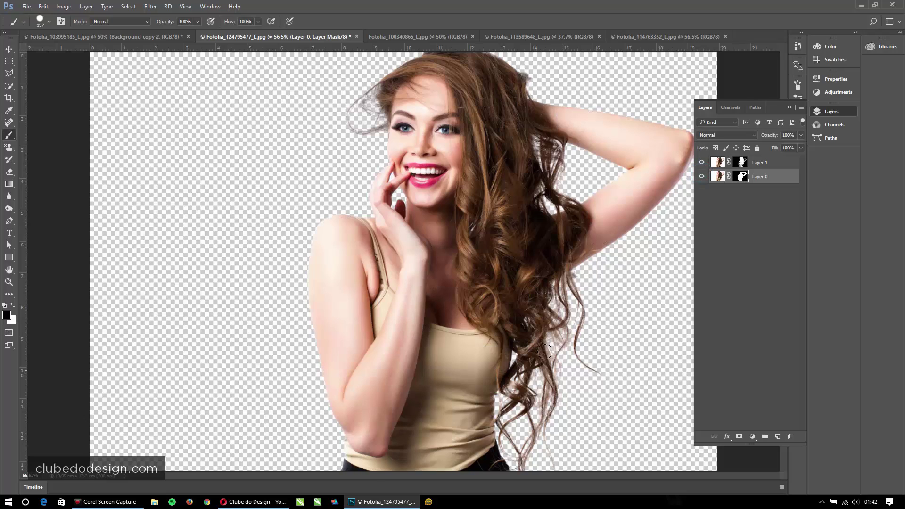
# Add a Solid Color fill layer in muted red aa5b5b and move it below Layer 0.
pyautogui.click(753, 437)
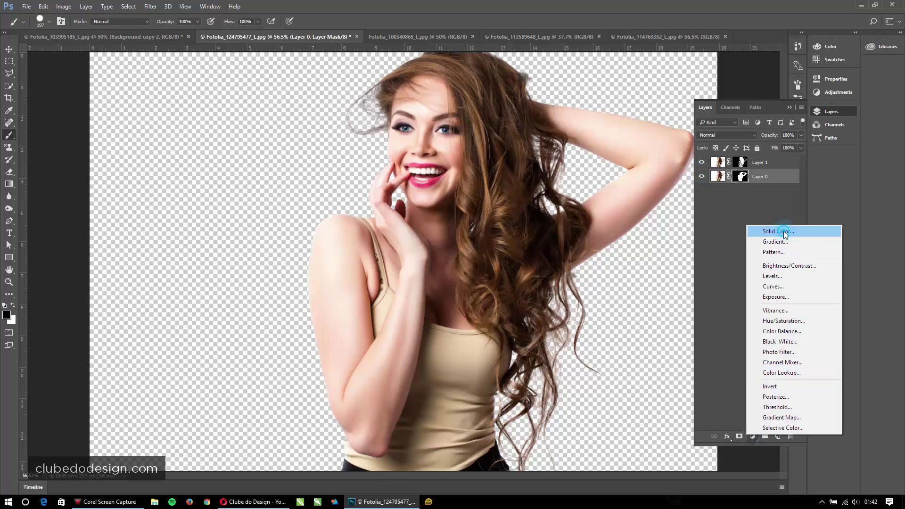
pyautogui.click(784, 232)
pyautogui.click(661, 80)
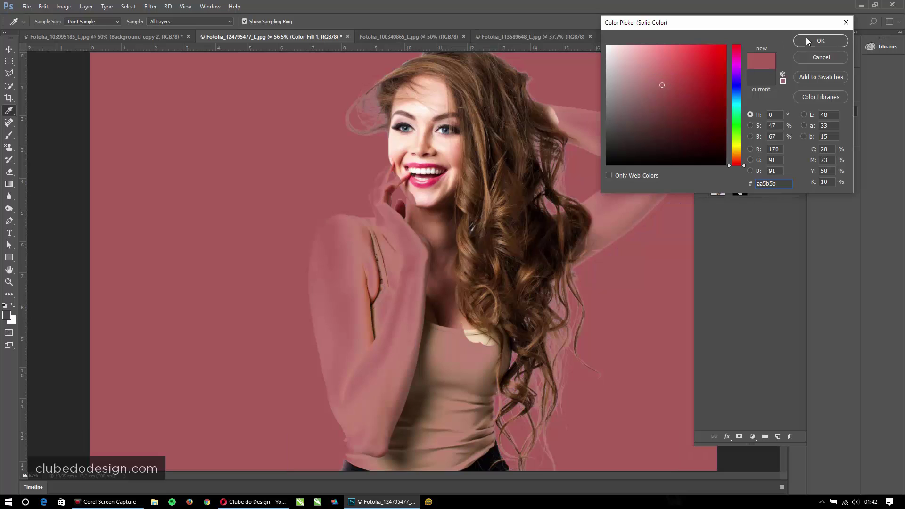
pyautogui.click(821, 41)
pyautogui.moveTo(763, 178); pyautogui.dragTo(741, 199)
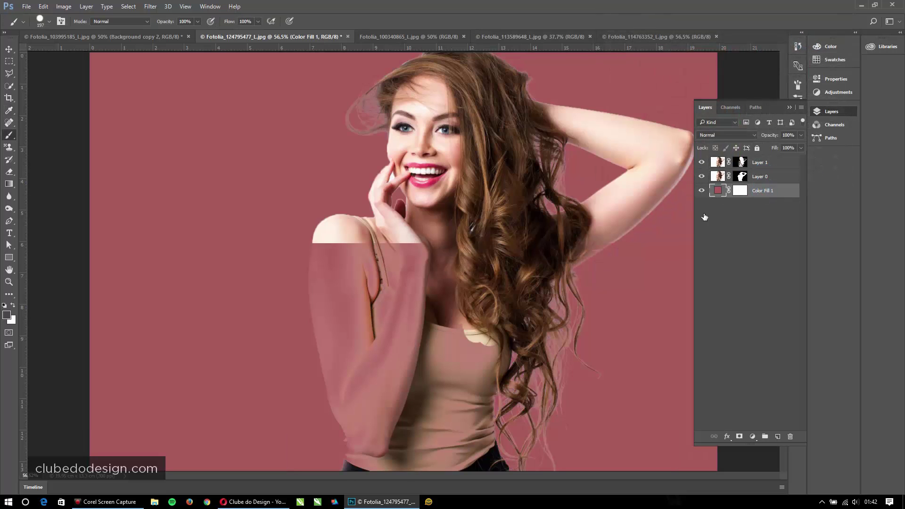
# Change the fill layer's color to teal 3fa3b5, checking the shoulder edge closely while choosing.
pyautogui.doubleClick(718, 190)
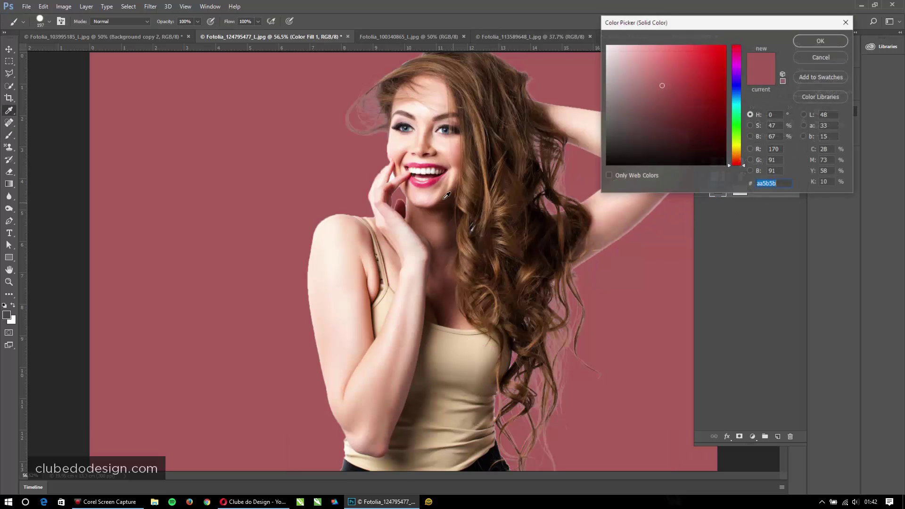
pyautogui.moveTo(329, 235); pyautogui.dragTo(390, 308)
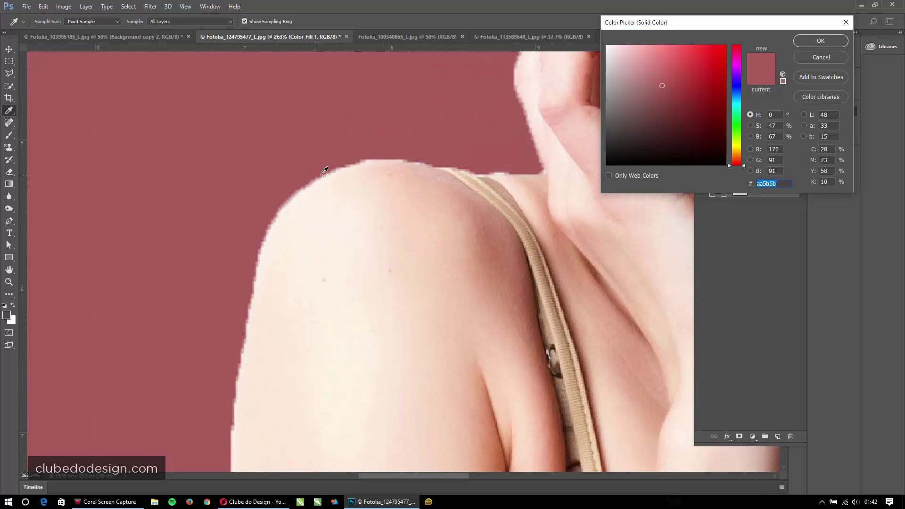
pyautogui.keyDown('ctrl'); pyautogui.keyDown('alt'); pyautogui.click(484, 218); pyautogui.keyUp('alt'); pyautogui.keyUp('ctrl')
pyautogui.keyDown('ctrl'); pyautogui.keyDown('alt'); pyautogui.click(484, 218); pyautogui.keyUp('alt'); pyautogui.keyUp('ctrl')
pyautogui.keyDown('ctrl'); pyautogui.keyDown('alt'); pyautogui.click(484, 217); pyautogui.keyUp('alt'); pyautogui.keyUp('ctrl')
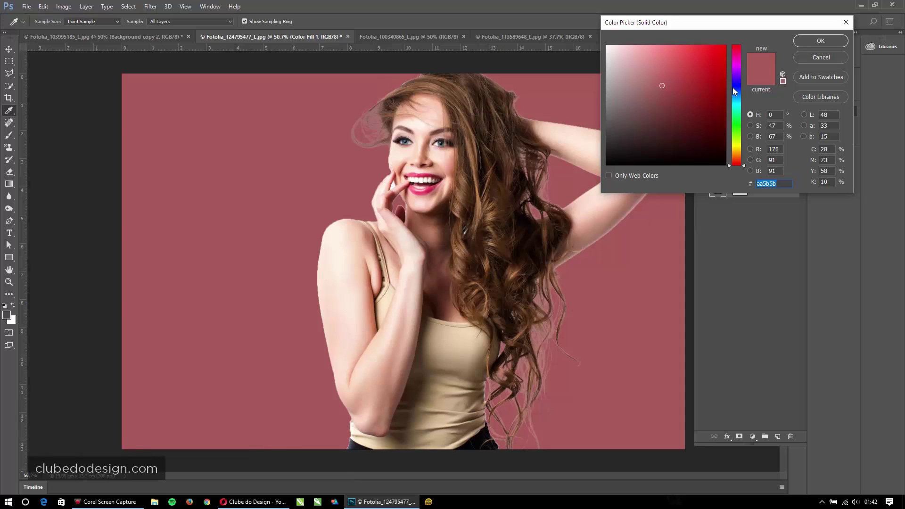
pyautogui.moveTo(735, 87); pyautogui.dragTo(736, 98)
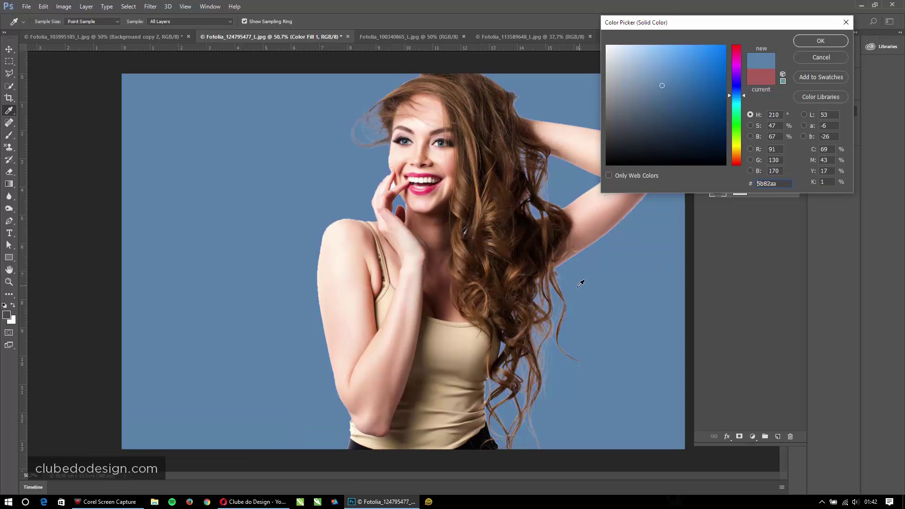
pyautogui.click(736, 103)
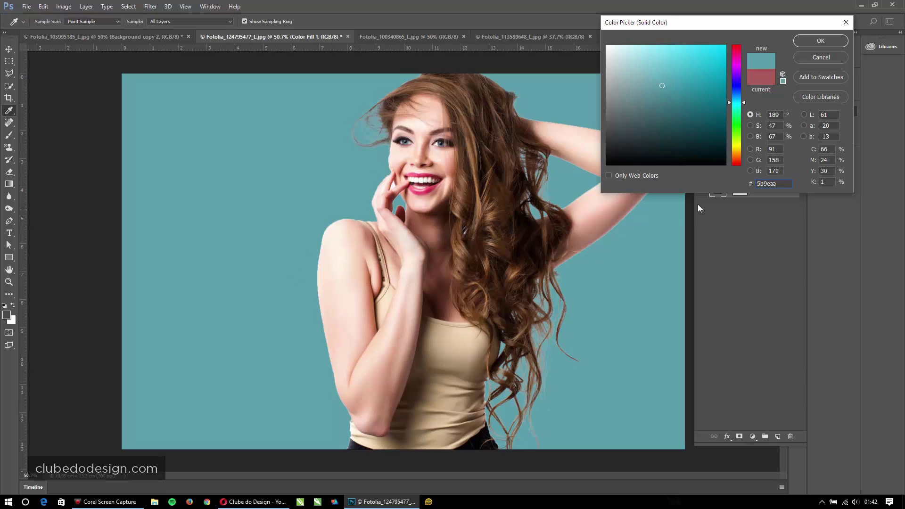
pyautogui.moveTo(689, 118)
pyautogui.mouseDown()
pyautogui.moveTo(679, 99)
pyautogui.moveTo(684, 80)
pyautogui.mouseUp()
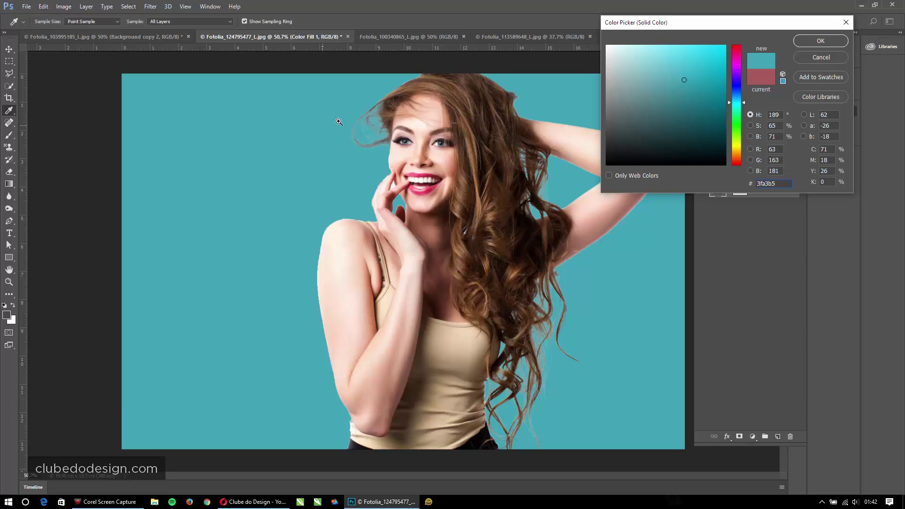
# Examine the hair edges, the top of the head and the gaps by the raised arm against the teal background.
pyautogui.moveTo(338, 122); pyautogui.dragTo(471, 127)
pyautogui.moveTo(528, 158); pyautogui.dragTo(217, 318)
pyautogui.moveTo(471, 158); pyautogui.dragTo(293, 274)
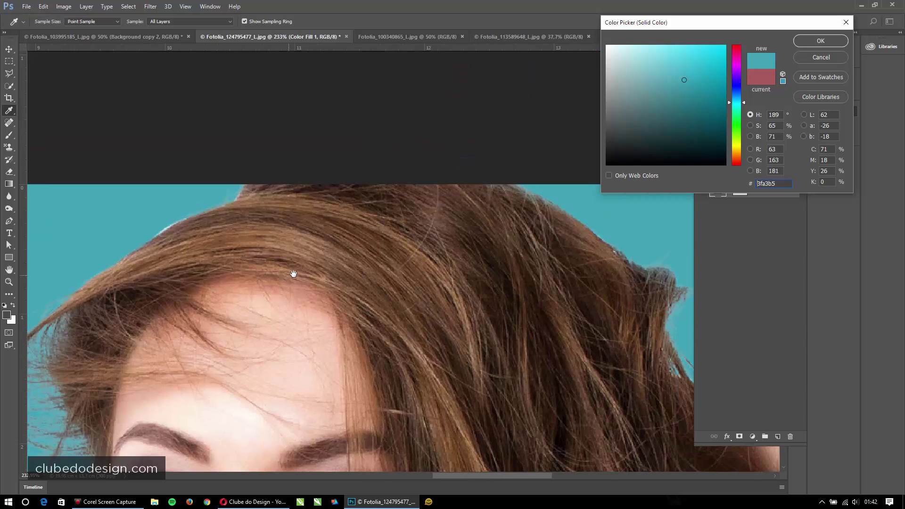
pyautogui.moveTo(560, 307); pyautogui.dragTo(283, 159)
pyautogui.moveTo(462, 289); pyautogui.dragTo(362, 139)
pyautogui.moveTo(426, 344); pyautogui.dragTo(432, 224)
pyautogui.keyDown('alt'); pyautogui.click(423, 211); pyautogui.keyUp('alt')
pyautogui.moveTo(396, 276); pyautogui.dragTo(415, 230)
pyautogui.keyDown('alt'); pyautogui.click(415, 230); pyautogui.keyUp('alt')
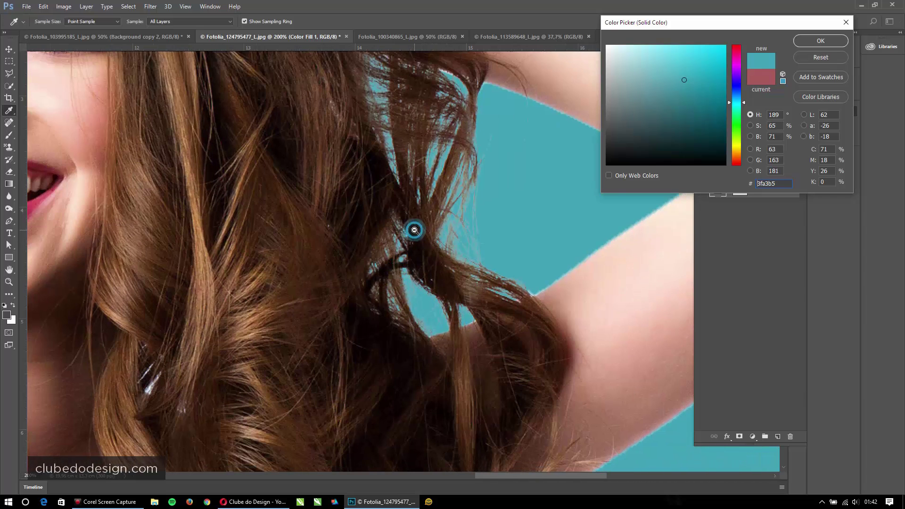
pyautogui.moveTo(363, 212); pyautogui.dragTo(461, 309)
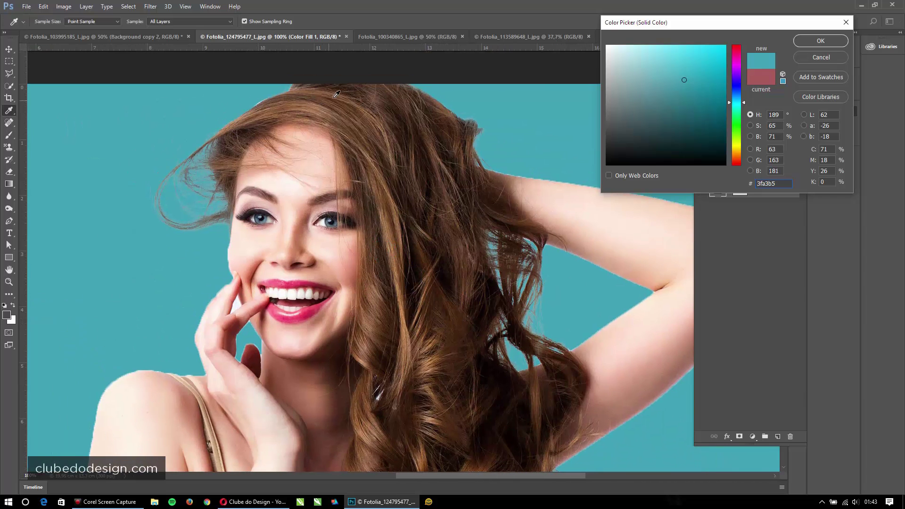
# Confirm the teal fill color and fit the whole image in view.
pyautogui.click(821, 41)
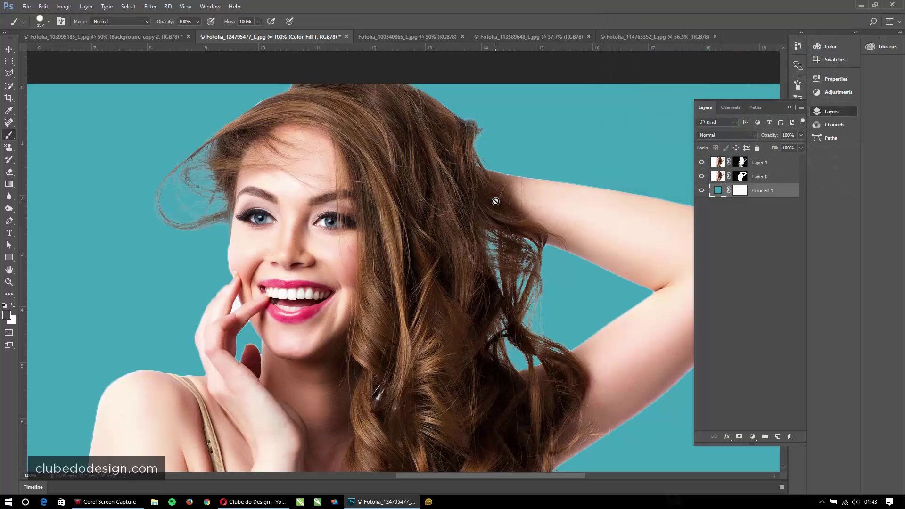
pyautogui.press('b')
pyautogui.hotkey('ctrl', '0')
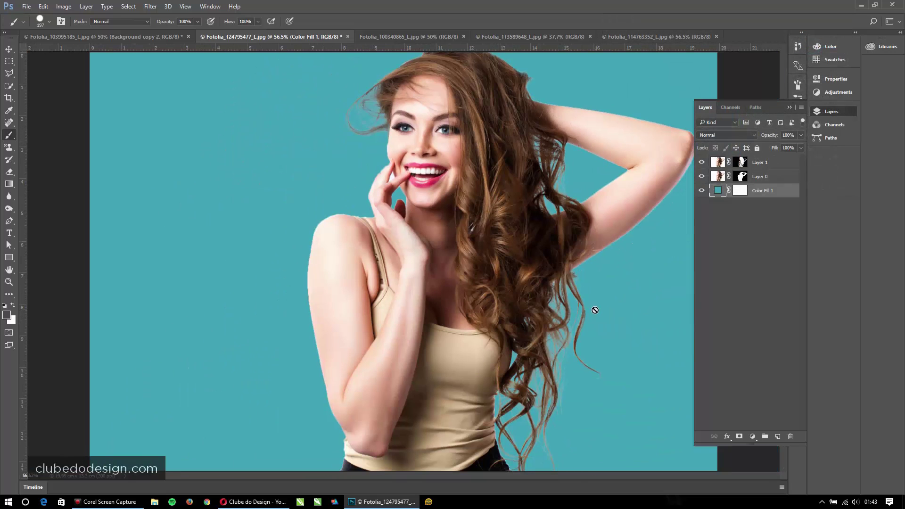
# Review the document's channels, including the Blue copy, and return to the layer list.
pyautogui.click(731, 107)
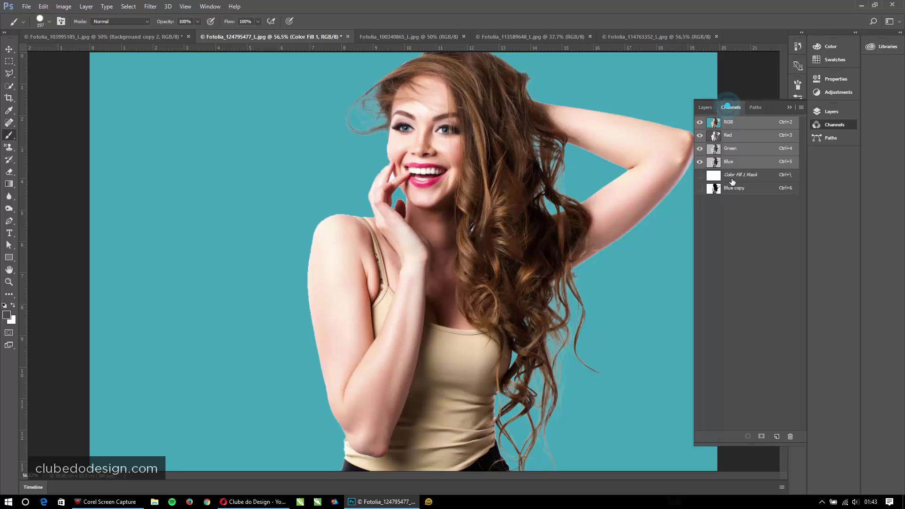
pyautogui.click(705, 107)
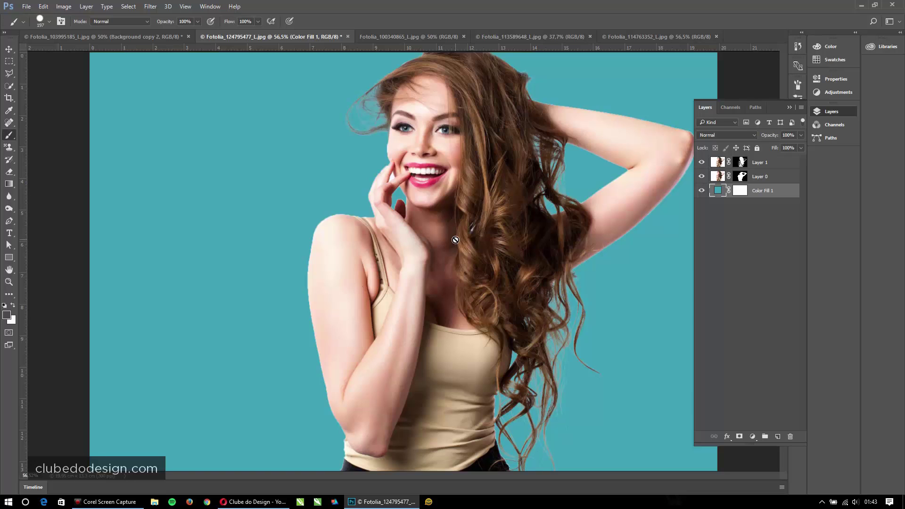
pyautogui.scroll(-1, 455, 240)
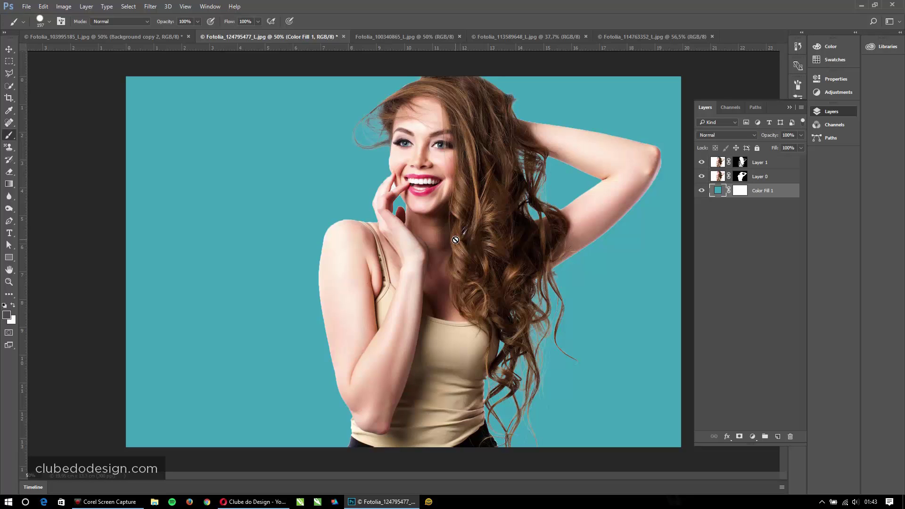
# In Fotolia_100340865_L.jpg, select the curly-haired woman's hair, raised arm and body with the Quick Selection tool.
pyautogui.click(373, 33)
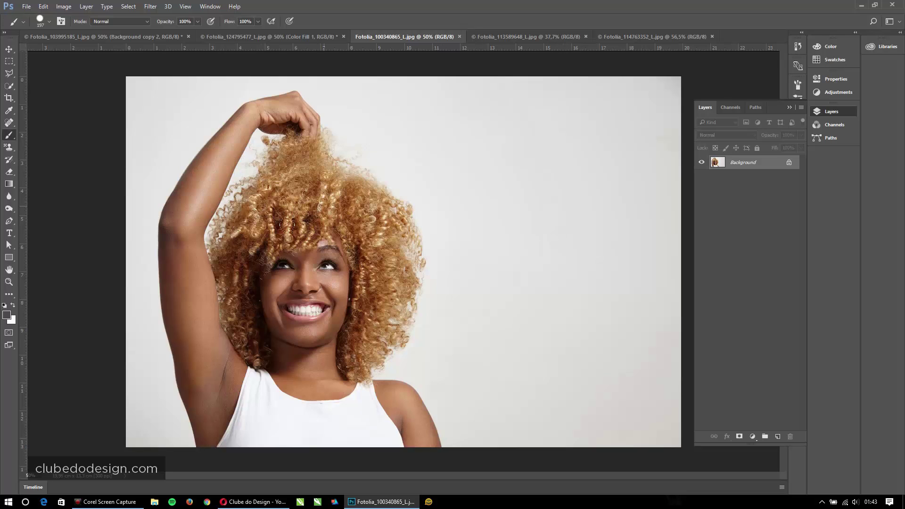
pyautogui.click(9, 86)
pyautogui.hotkey('ctrl', 'd')
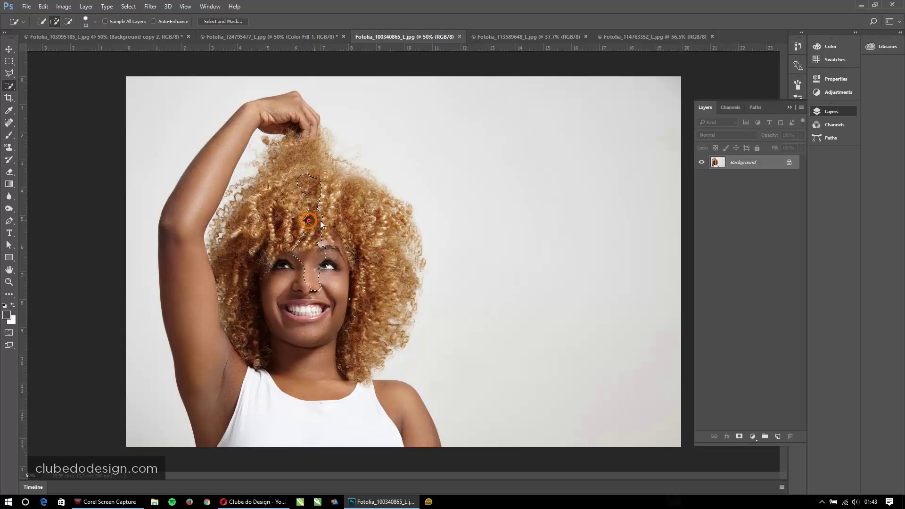
pyautogui.moveTo(308, 221)
pyautogui.mouseDown()
pyautogui.moveTo(340, 222)
pyautogui.moveTo(313, 253)
pyautogui.moveTo(332, 277)
pyautogui.moveTo(320, 317)
pyautogui.moveTo(313, 218)
pyautogui.mouseUp()
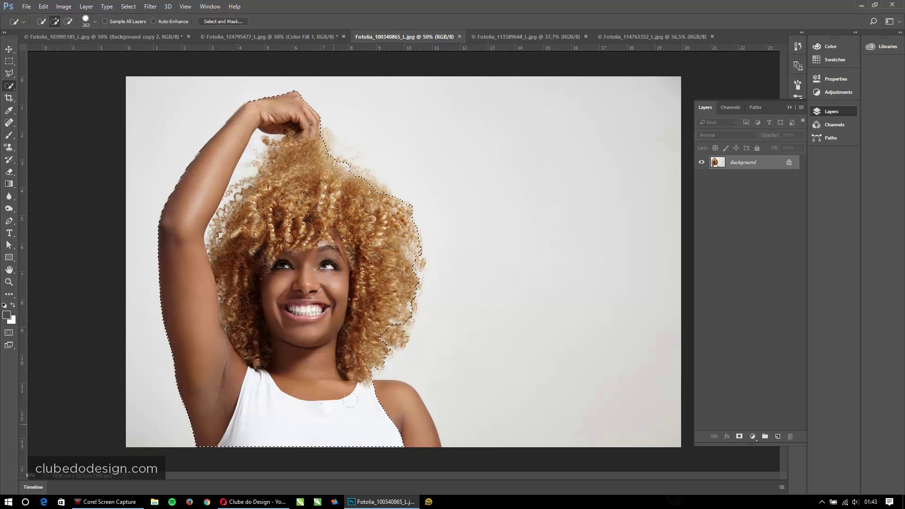
pyautogui.press('alt')
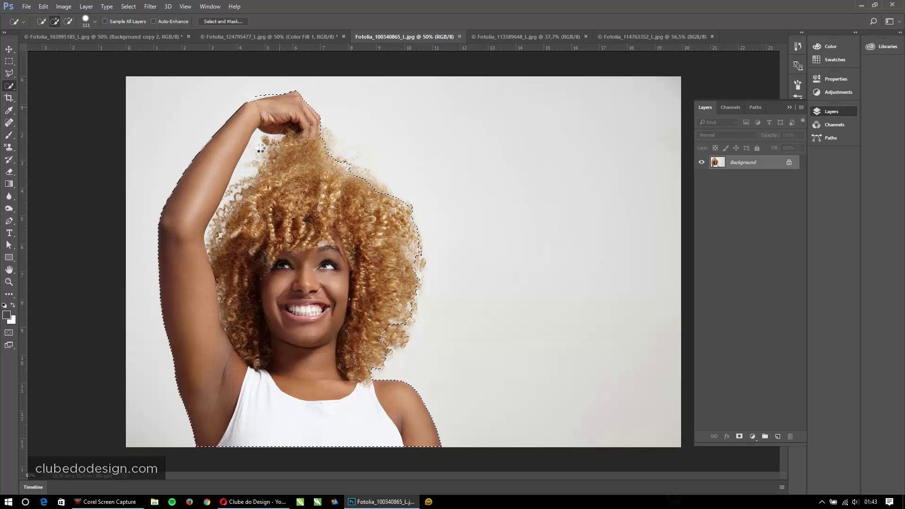
# Subtract the background gap between the raised arm and hair, and clean up the selection around the hand and inner hair edge.
pyautogui.press('alt')
pyautogui.moveTo(261, 148); pyautogui.dragTo(222, 238)
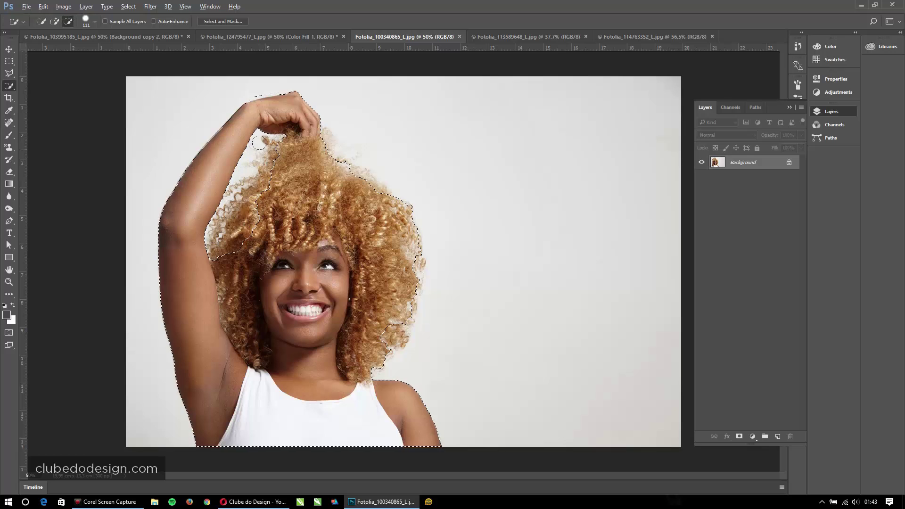
pyautogui.keyDown('alt'); pyautogui.click(271, 81); pyautogui.keyUp('alt')
pyautogui.click(245, 121)
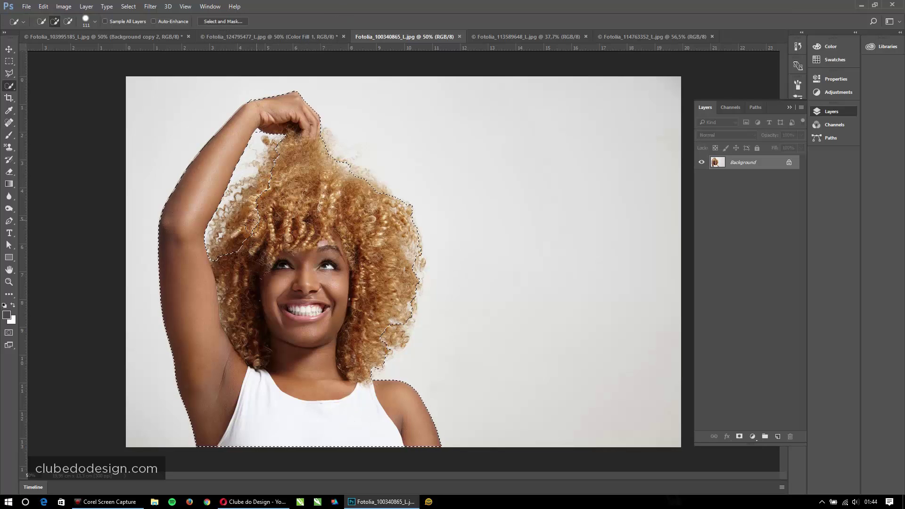
pyautogui.keyDown('alt'); pyautogui.click(277, 186); pyautogui.keyUp('alt')
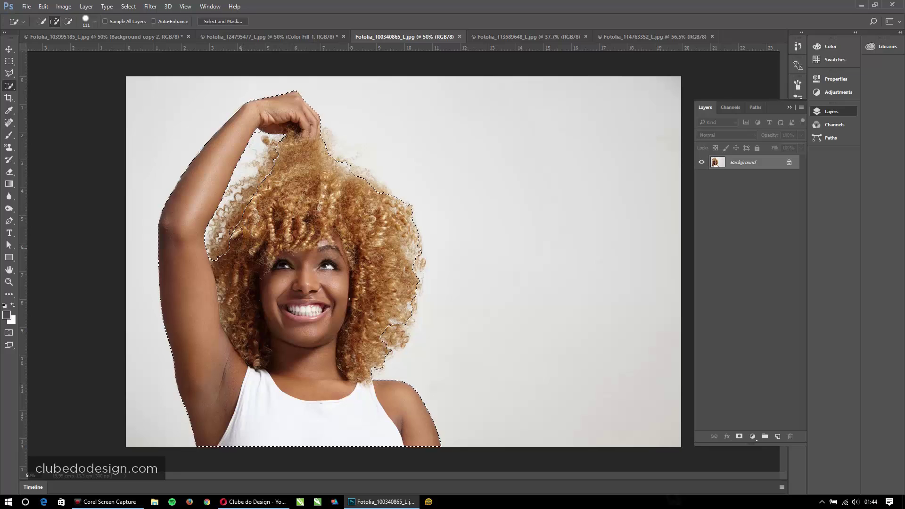
# Open the selection in Select and Mask and set the view mode to Marching Ants.
pyautogui.click(231, 22)
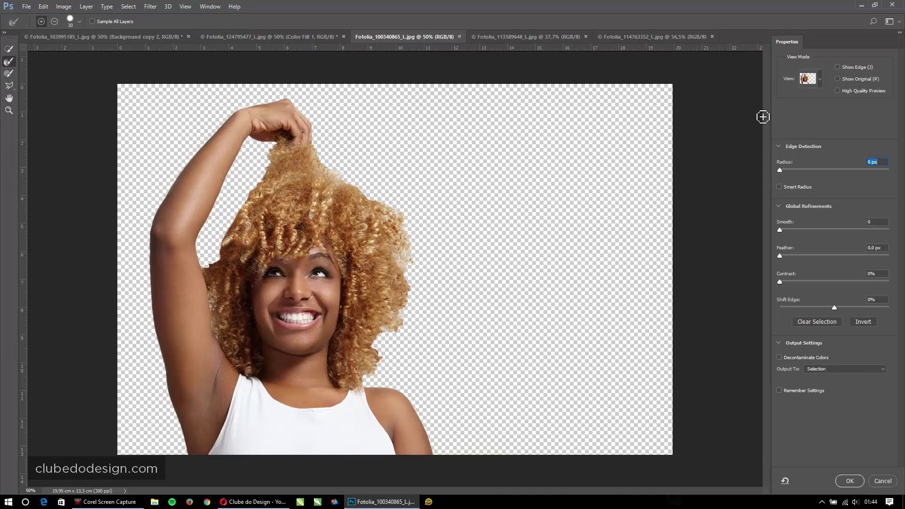
pyautogui.click(819, 82)
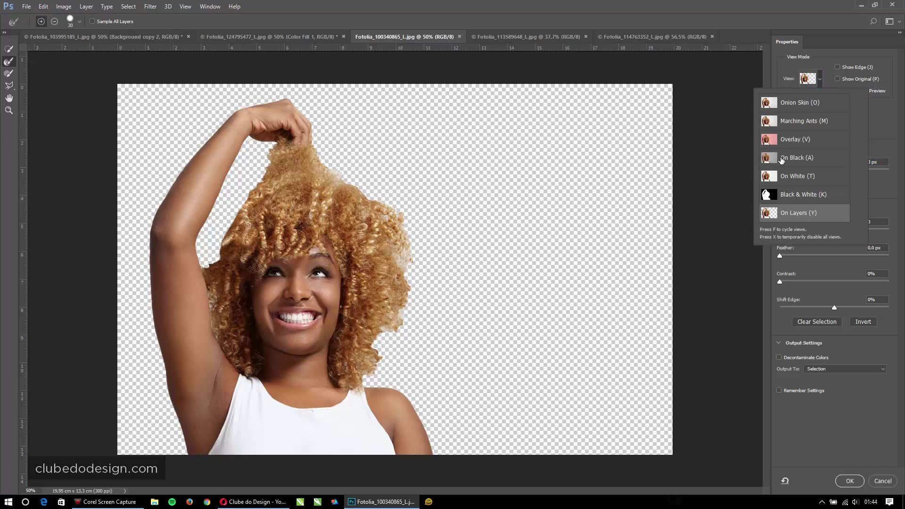
pyautogui.click(770, 122)
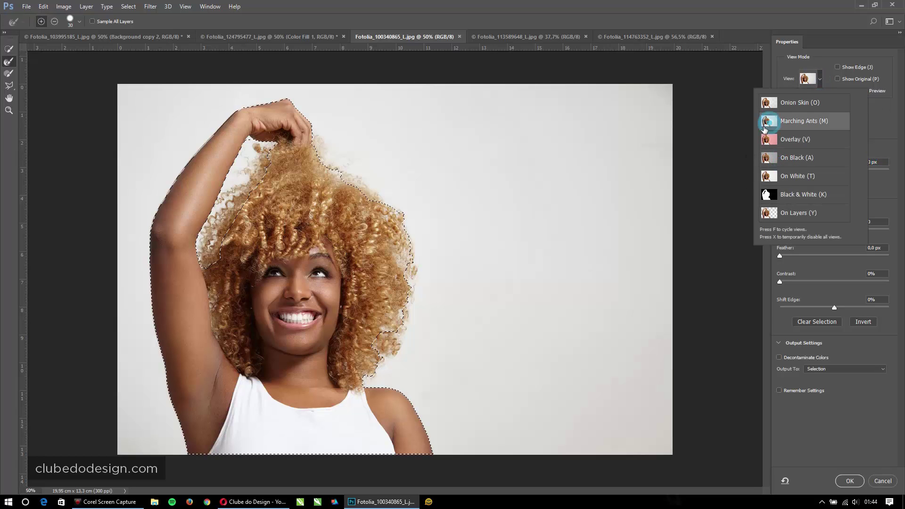
# Refine the curly hair outline on both sides with a 142 px Refine Edge Brush, setting the edge detection radius to 2 px.
pyautogui.moveTo(315, 149)
pyautogui.keyDown('alt'); pyautogui.mouseDown()
pyautogui.moveTo(339, 149)
pyautogui.moveTo(386, 200)
pyautogui.moveTo(412, 257)
pyautogui.moveTo(406, 314)
pyautogui.moveTo(355, 361)
pyautogui.mouseUp(); pyautogui.keyUp('alt')
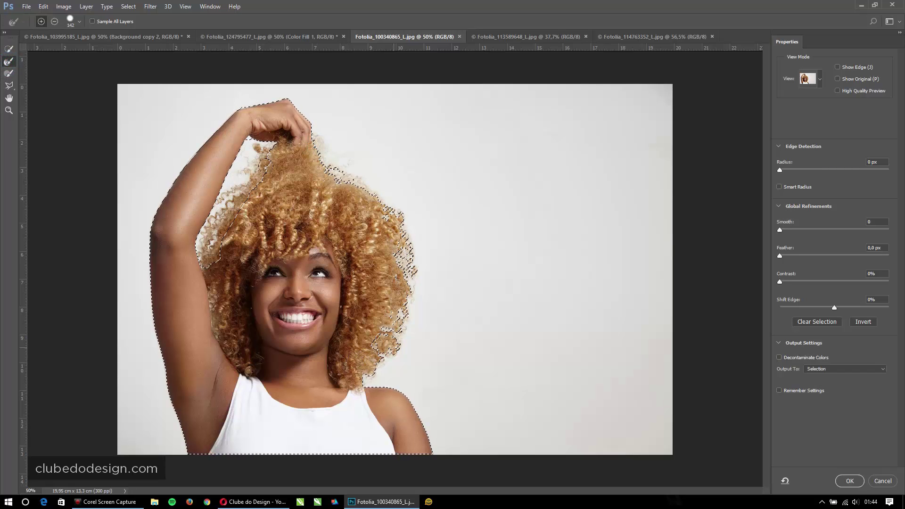
pyautogui.moveTo(254, 143); pyautogui.dragTo(249, 173)
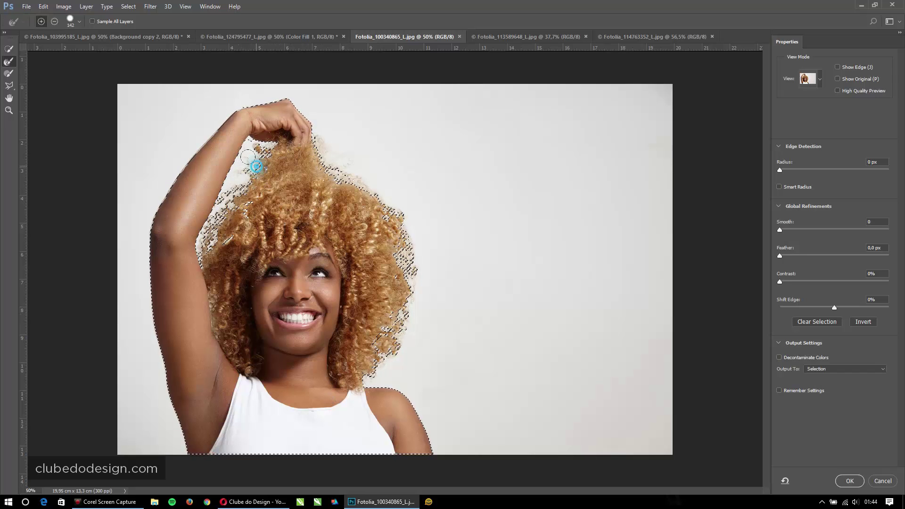
pyautogui.click(789, 171)
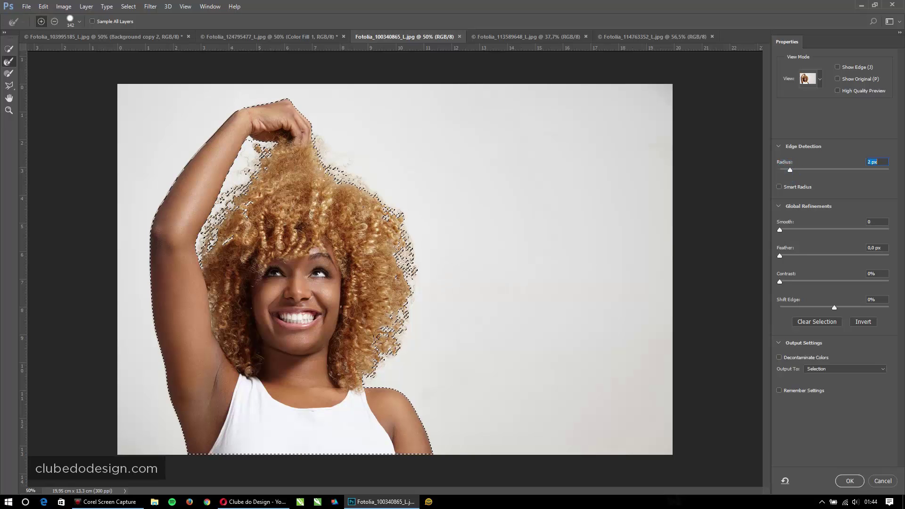
pyautogui.moveTo(388, 347); pyautogui.dragTo(392, 310)
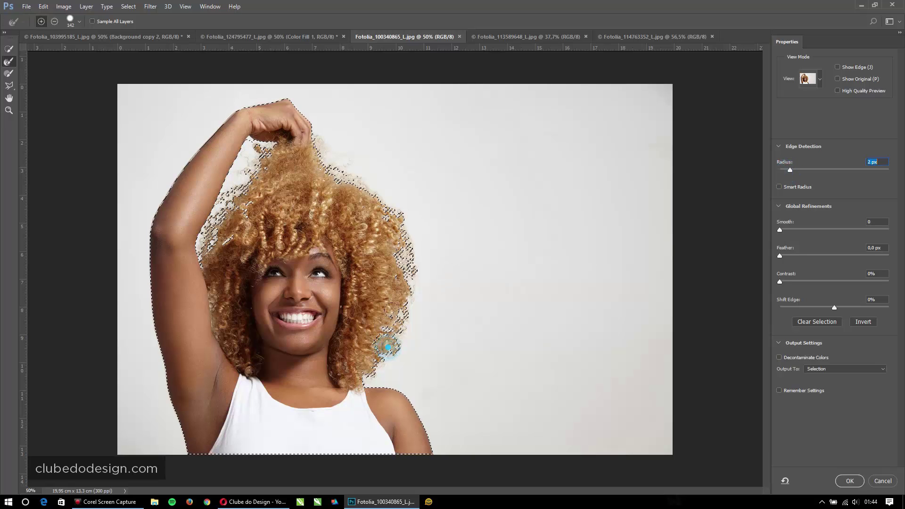
# Output the refined selection as a New Layer with Layer Mask.
pyautogui.click(836, 369)
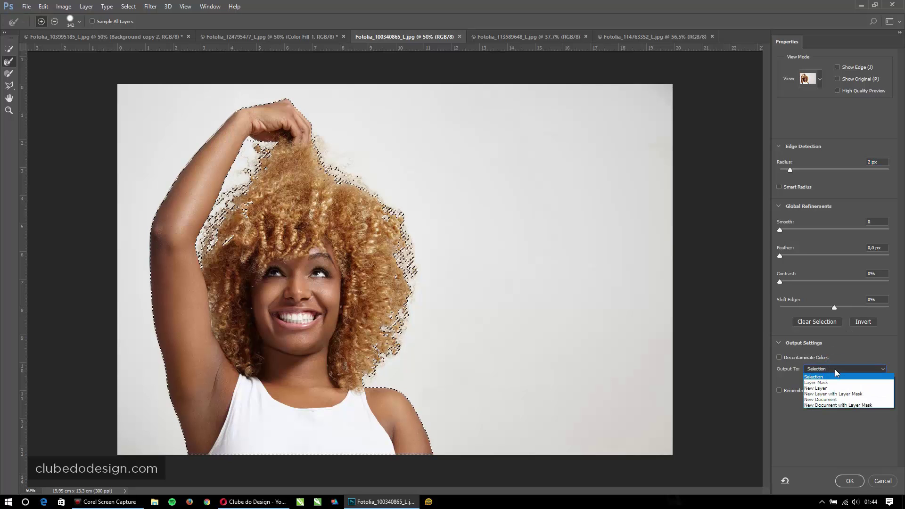
pyautogui.click(833, 394)
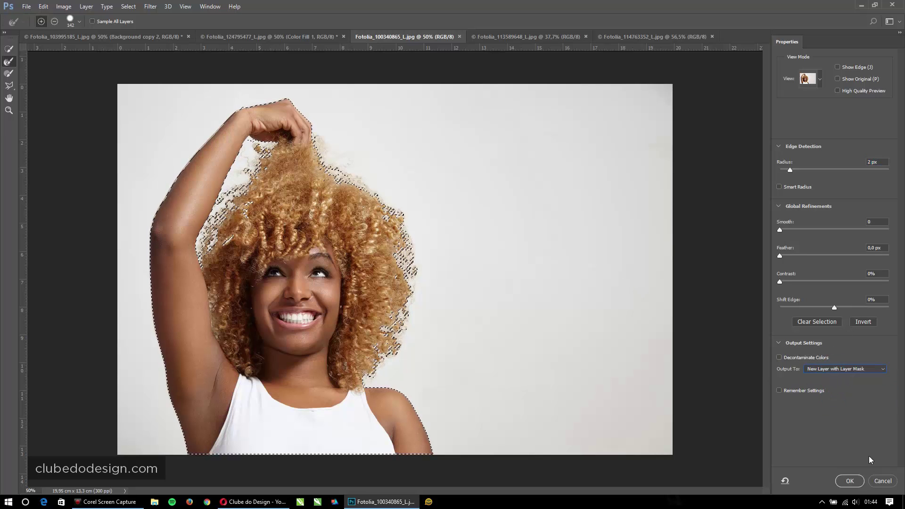
pyautogui.click(850, 481)
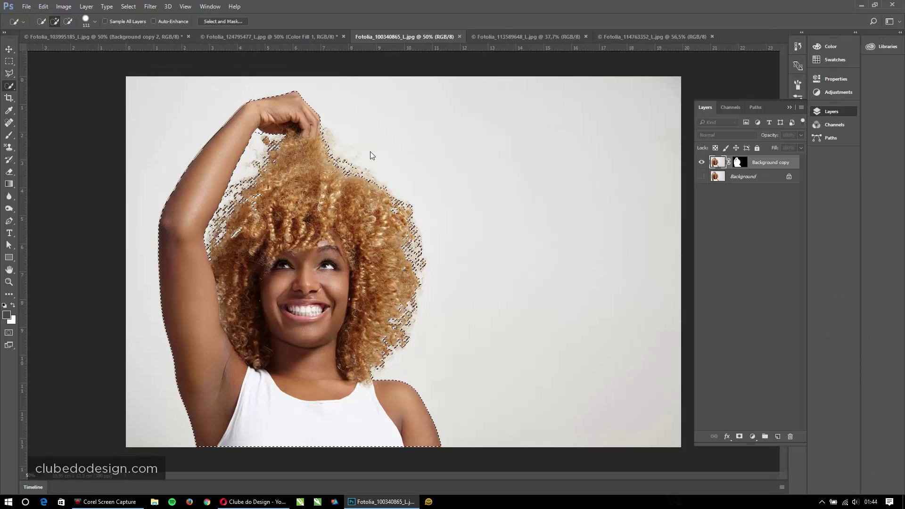
# Add a Solid Color fill layer in muted dark red (6c3b3b) and place it beneath the masked woman layer.
pyautogui.click(753, 437)
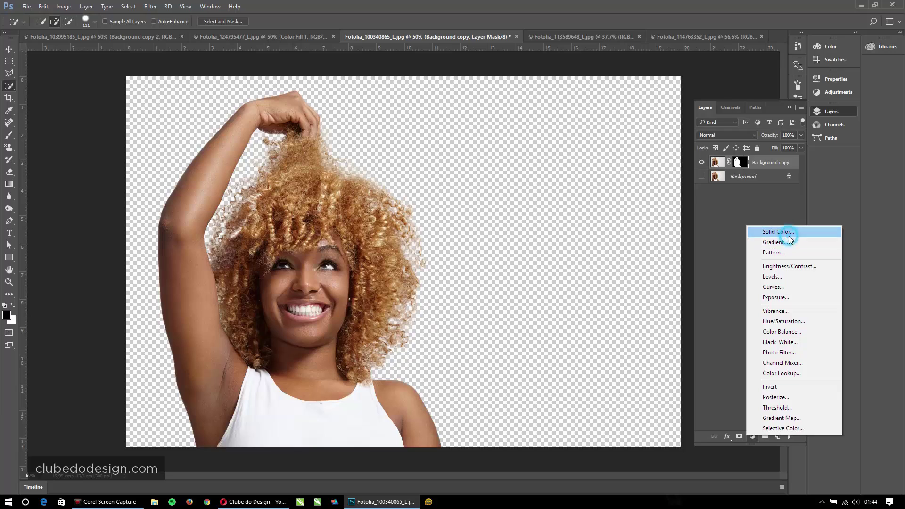
pyautogui.click(789, 236)
pyautogui.click(661, 115)
pyautogui.click(826, 41)
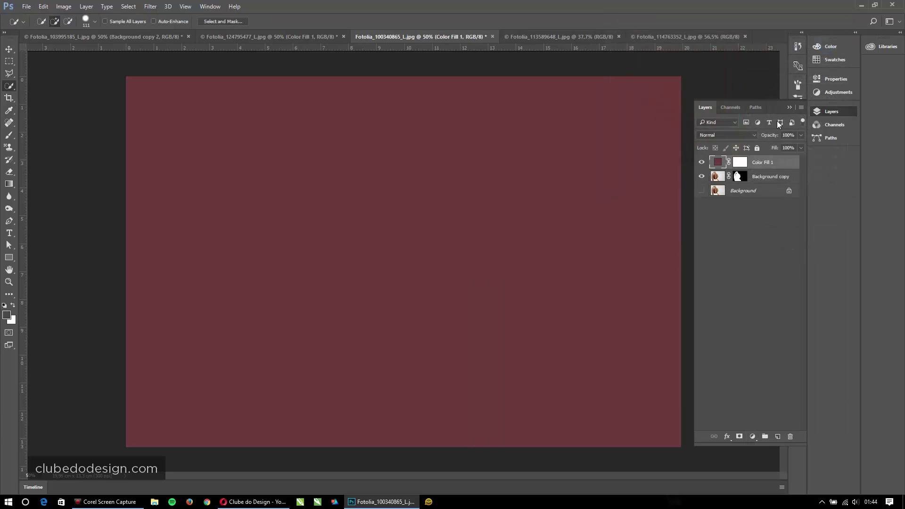
pyautogui.moveTo(765, 163); pyautogui.dragTo(763, 184)
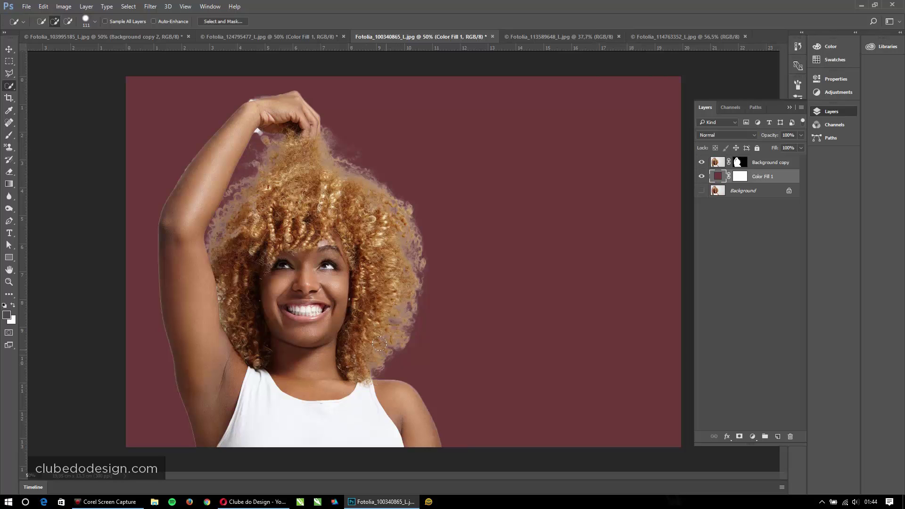
# Change the Solid Color fill beneath the cutout to a more saturated deep red.
pyautogui.doubleClick(718, 176)
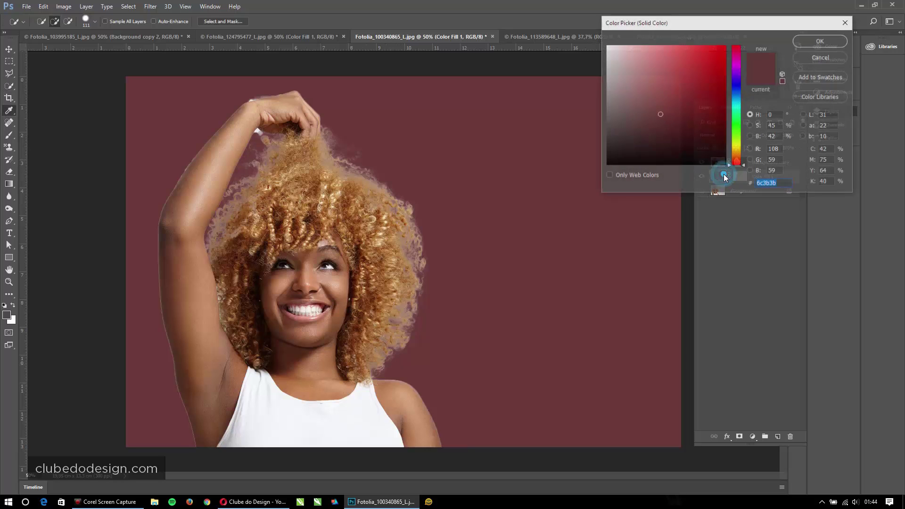
pyautogui.click(706, 98)
pyautogui.click(820, 39)
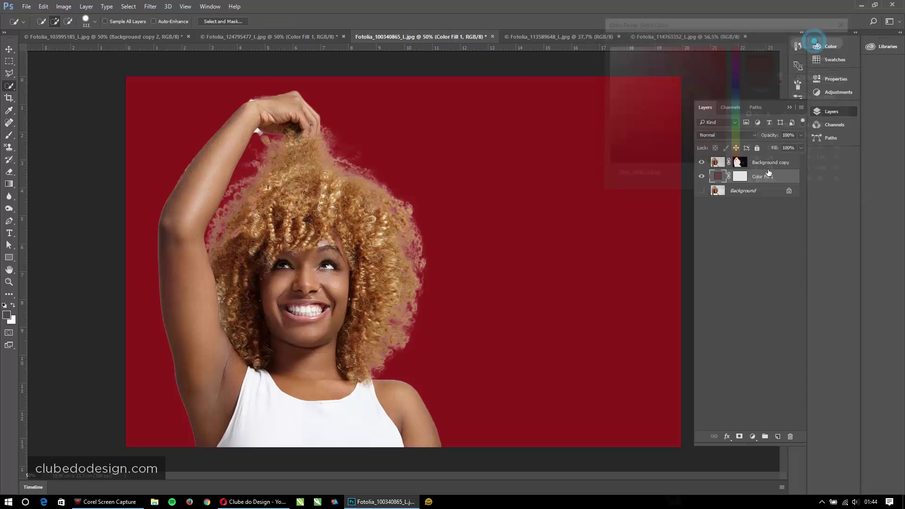
# Refine the cutout's mask with Decontaminate Colors enabled, preview it On White and On Layers, and output to a New Layer with Layer Mask.
pyautogui.doubleClick(741, 163)
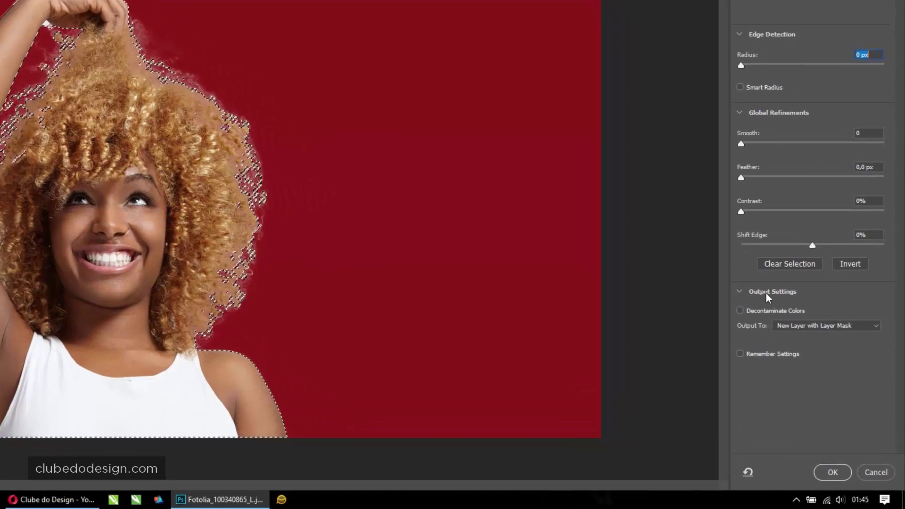
pyautogui.click(715, 279)
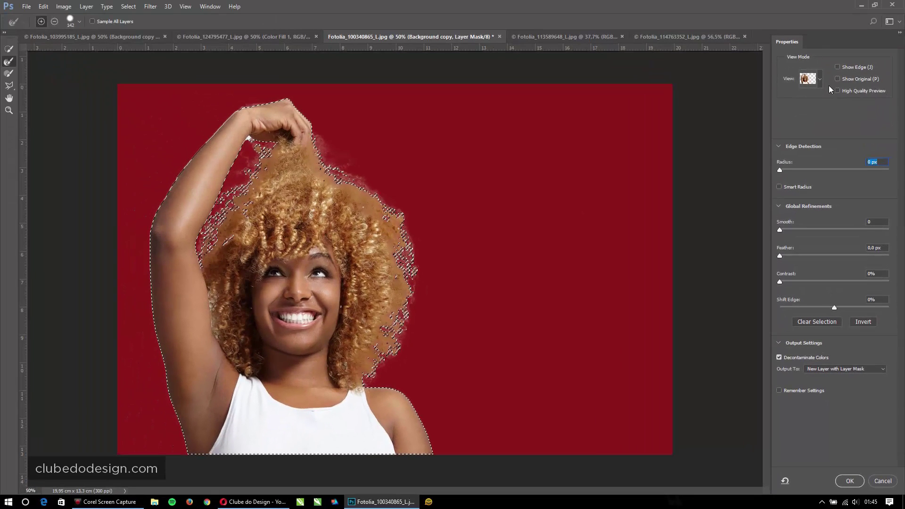
pyautogui.click(794, 6)
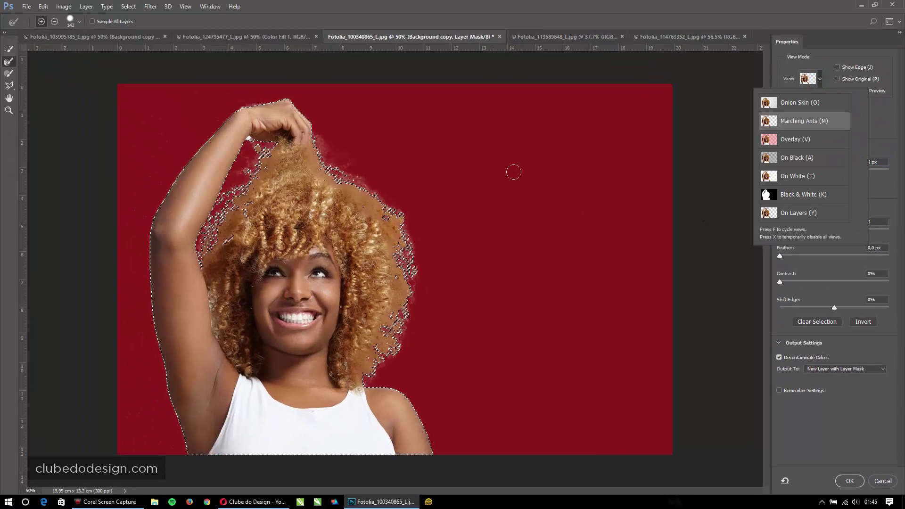
pyautogui.click(781, 177)
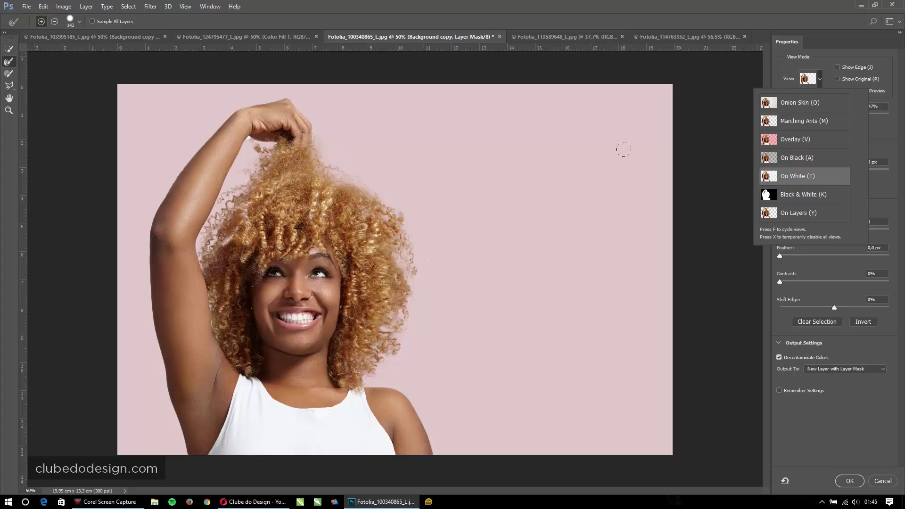
pyautogui.click(776, 213)
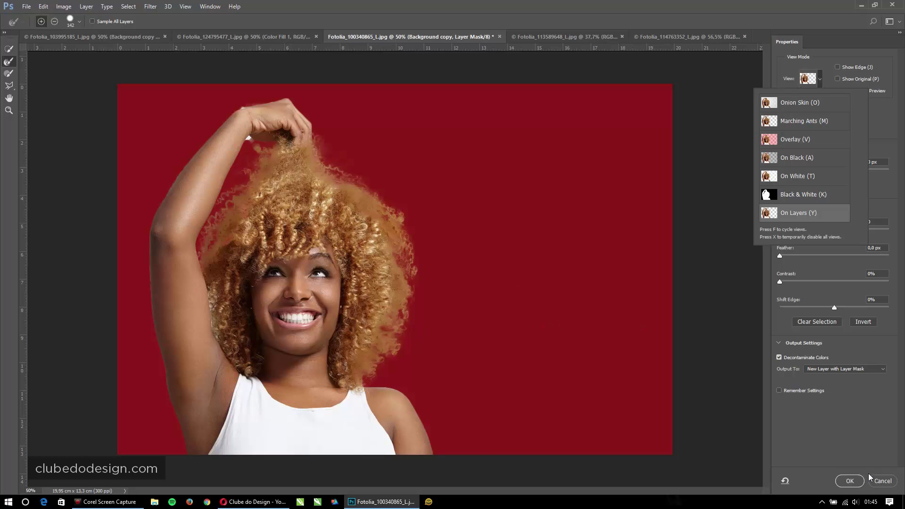
pyautogui.click(849, 481)
pyautogui.click(850, 481)
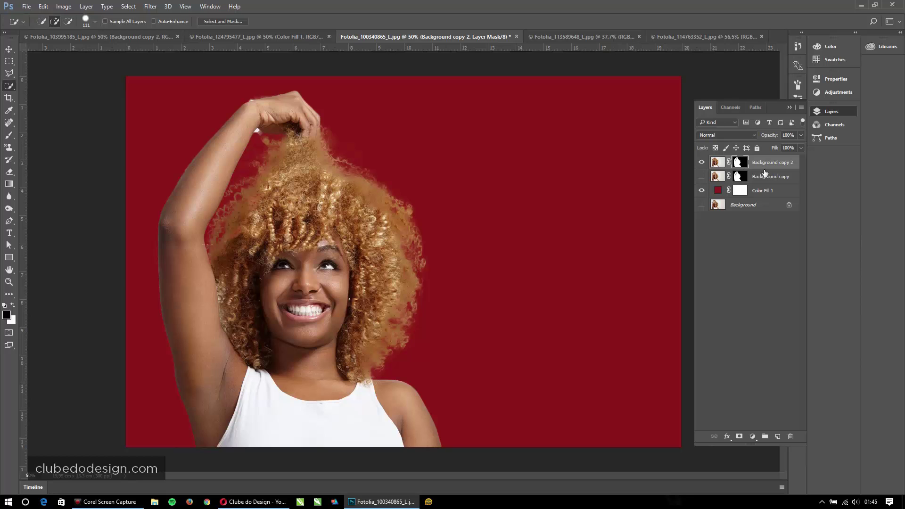
# Place the embedded balloon image cc-overview-marquee-1440x660.jpg, enlarge it to cover the canvas, and move it beneath both cutout layers.
pyautogui.click(27, 7)
pyautogui.click(66, 182)
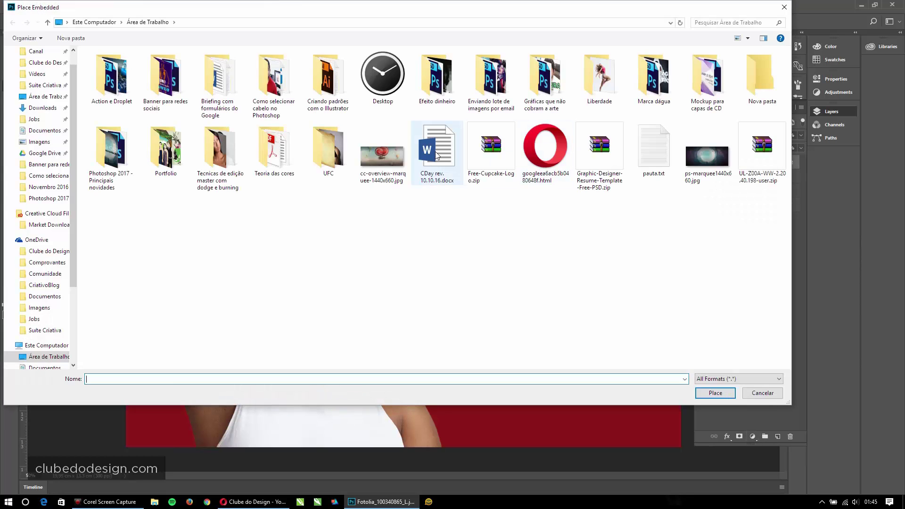
pyautogui.click(382, 154)
pyautogui.doubleClick(382, 155)
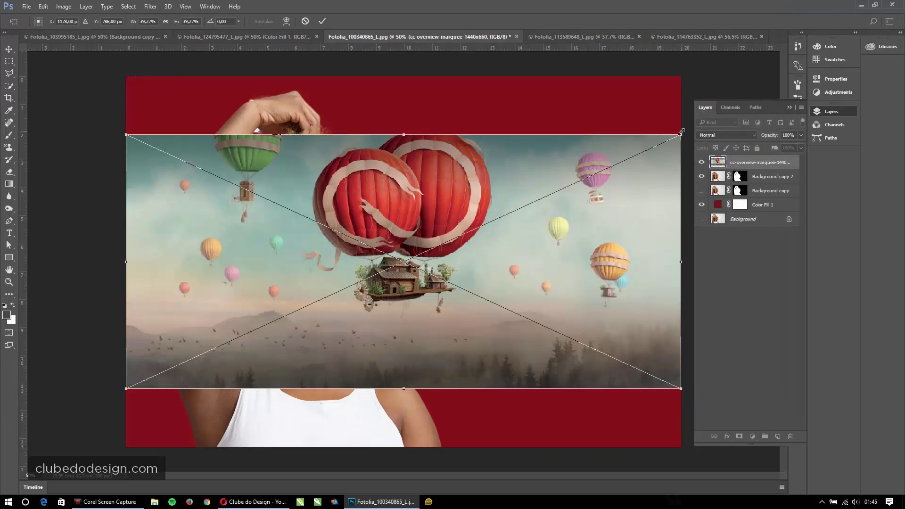
pyautogui.moveTo(681, 132); pyautogui.dragTo(806, 46)
pyautogui.press('Return')
pyautogui.moveTo(754, 161); pyautogui.dragTo(752, 198)
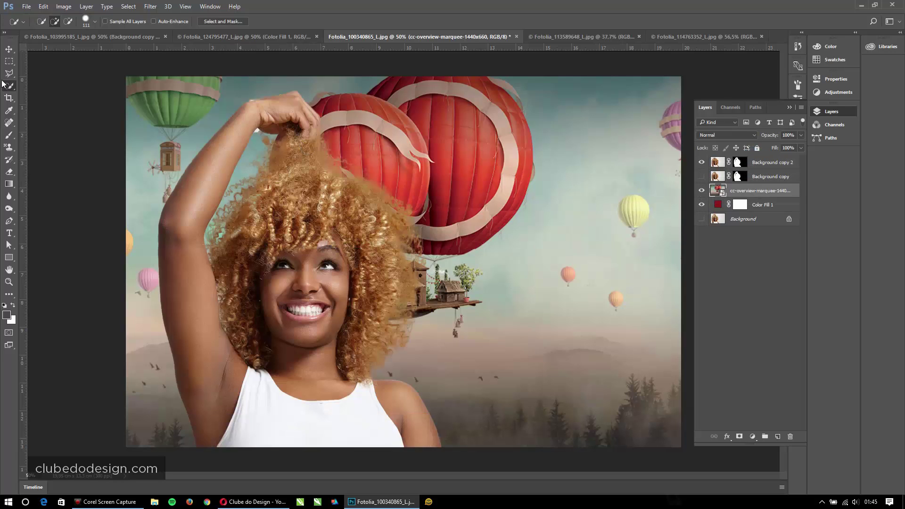
# Reposition the woman cutout in the right half of the balloon scene, with her lower edge meeting the image bottom.
pyautogui.click(9, 49)
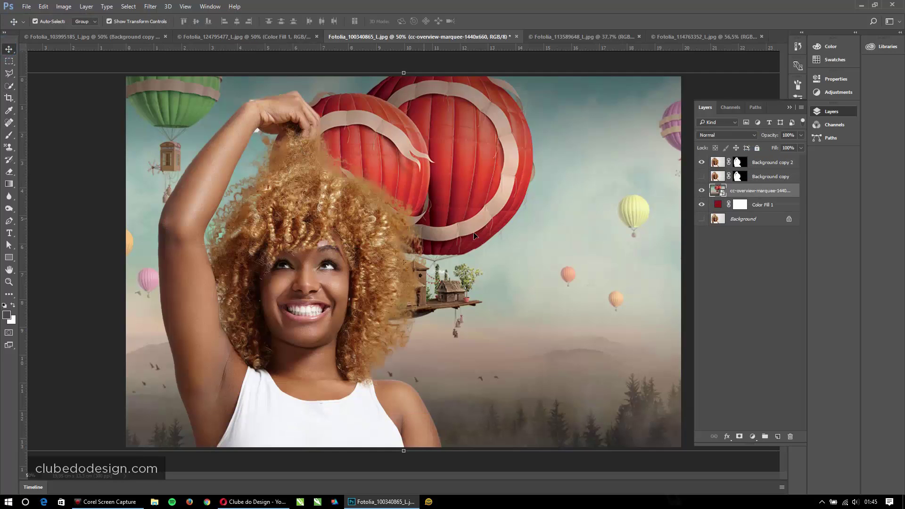
pyautogui.keyDown('alt'); pyautogui.click(509, 216); pyautogui.keyUp('alt')
pyautogui.keyDown('alt'); pyautogui.click(509, 216); pyautogui.keyUp('alt')
pyautogui.click(554, 143)
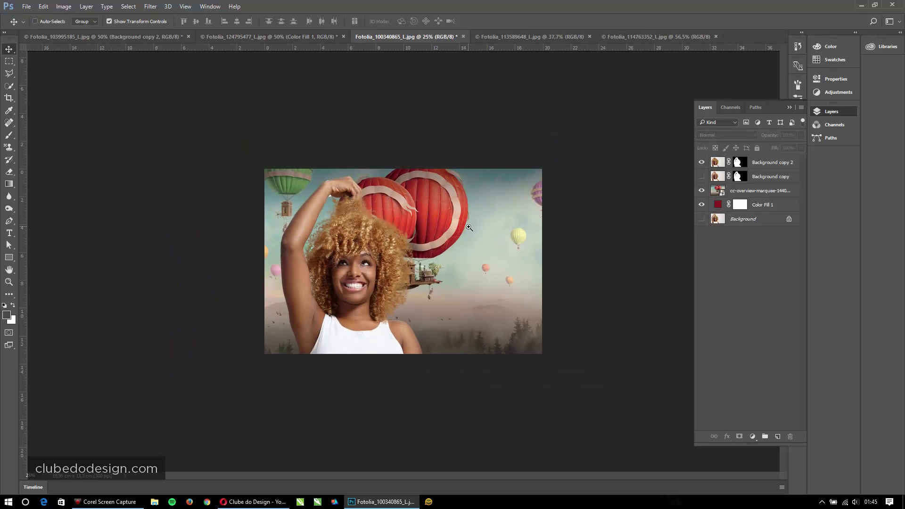
pyautogui.moveTo(469, 228); pyautogui.dragTo(474, 250)
pyautogui.moveTo(318, 217); pyautogui.dragTo(501, 218)
pyautogui.click(590, 97)
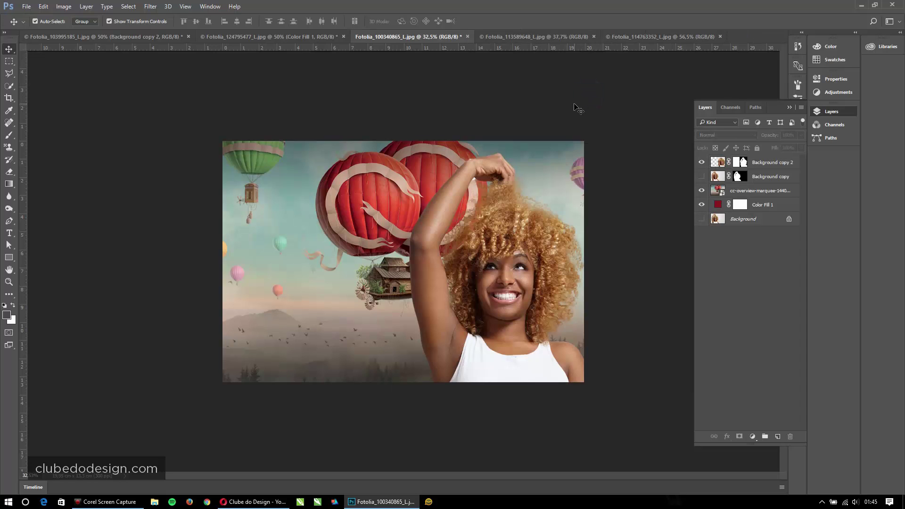
pyautogui.moveTo(542, 241); pyautogui.dragTo(516, 234)
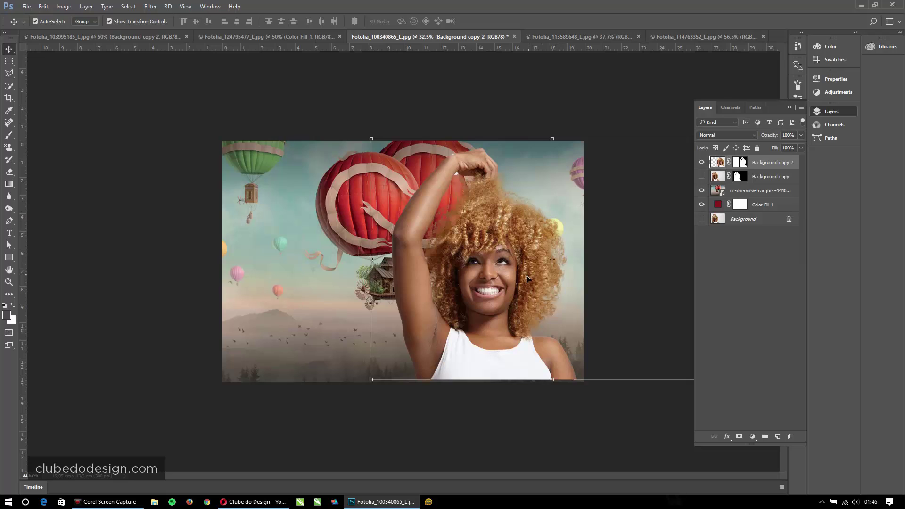
pyautogui.moveTo(507, 283); pyautogui.dragTo(475, 257)
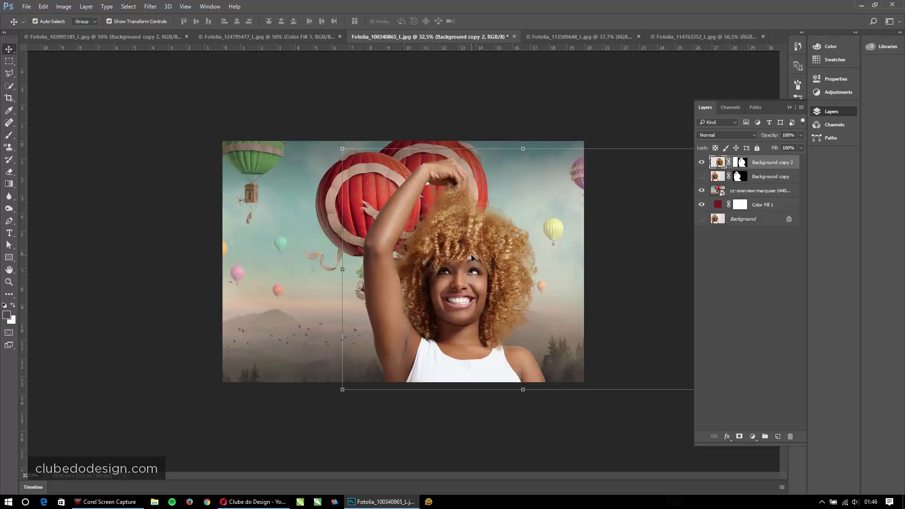
# Hide the balloon image layer and change the Solid Color fill to black (000000) to check the hair edges.
pyautogui.click(718, 207)
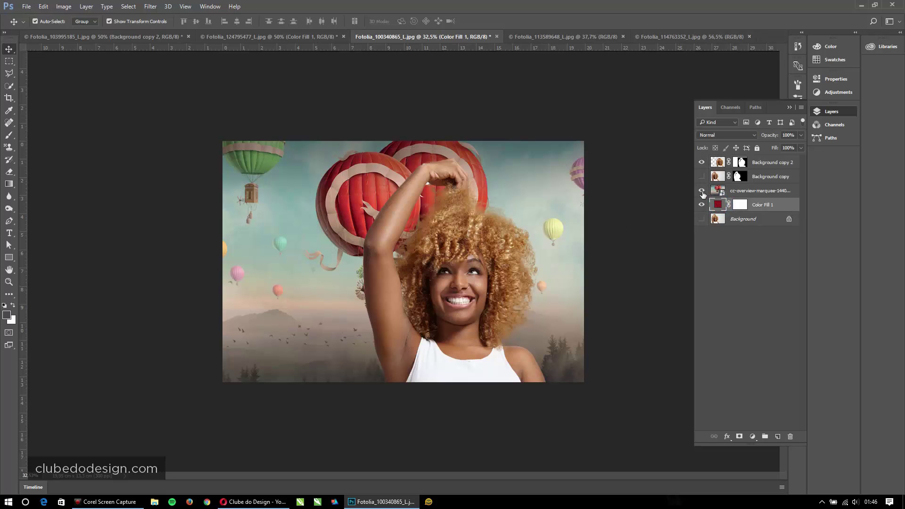
pyautogui.click(703, 191)
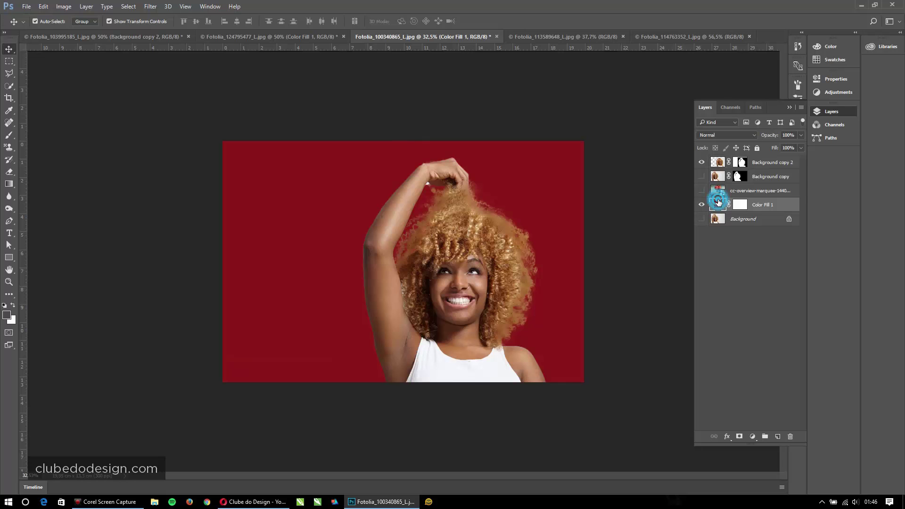
pyautogui.doubleClick(718, 205)
pyautogui.click(623, 165)
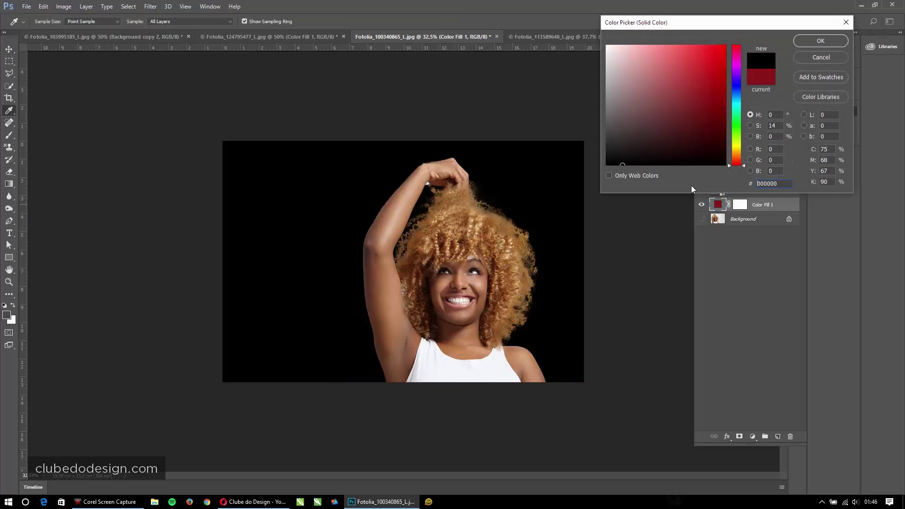
pyautogui.click(607, 165)
pyautogui.click(821, 41)
pyautogui.press('v')
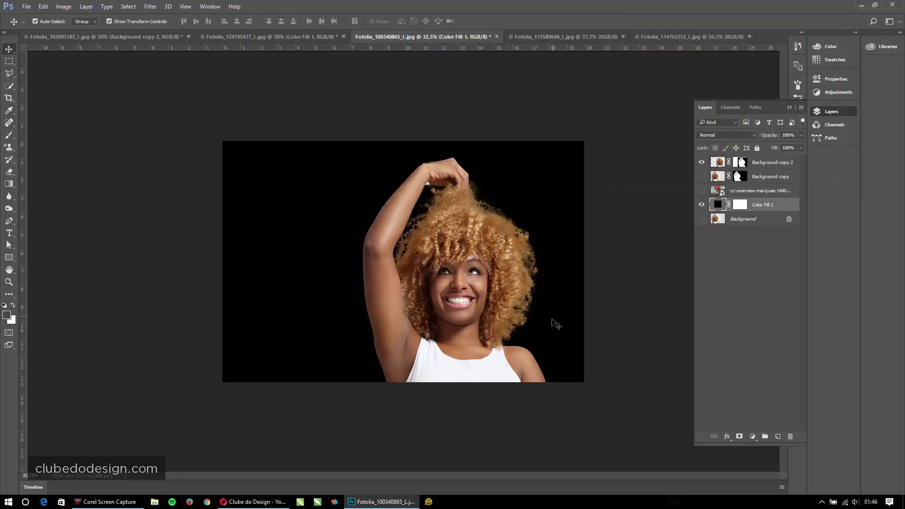
pyautogui.scroll(1, 526, 269)
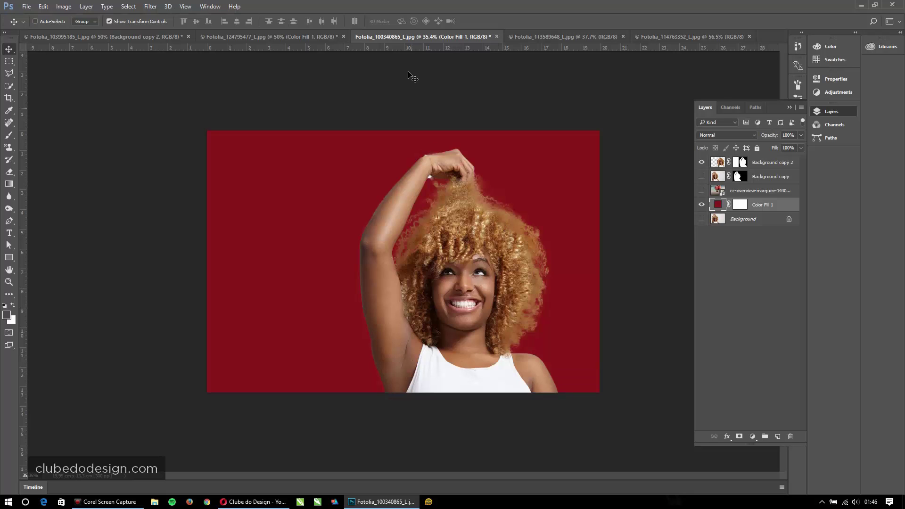
# Switch to the Fotolia_113589648_L.jpg image and examine the fine strands along the blonde hair's outer edge.
pyautogui.click(539, 37)
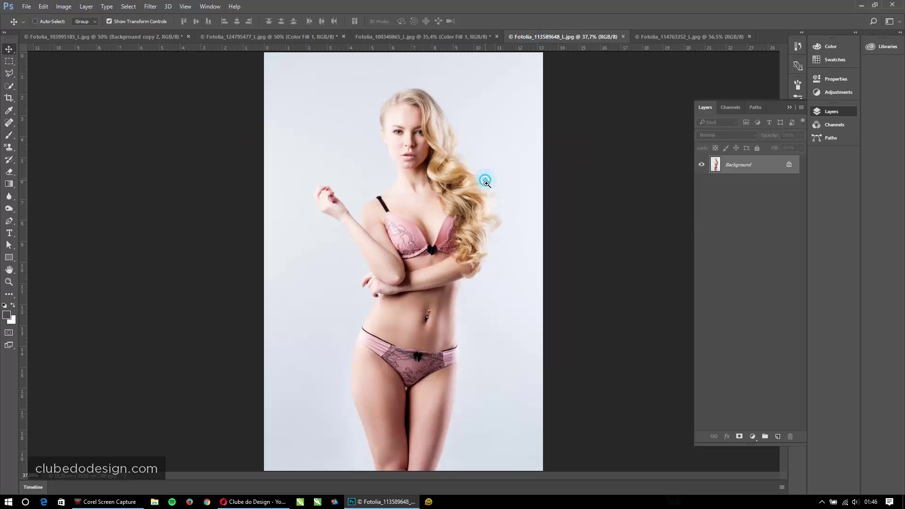
pyautogui.moveTo(486, 178); pyautogui.dragTo(560, 208)
pyautogui.moveTo(429, 226); pyautogui.dragTo(456, 267)
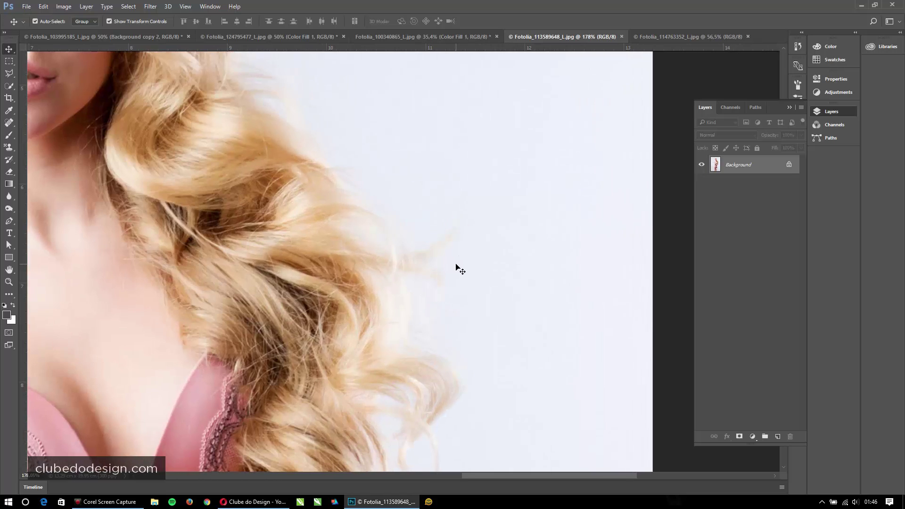
pyautogui.hotkey('ctrl', '0')
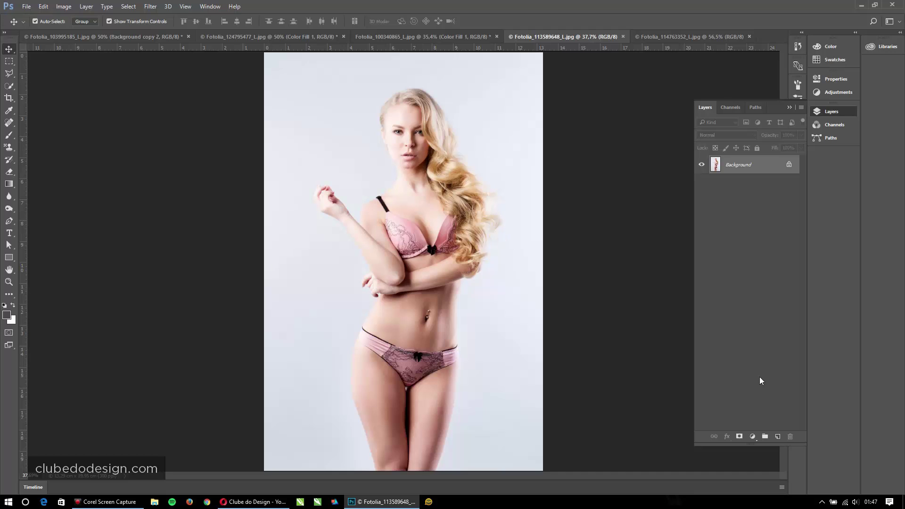
# Add a Curves adjustment layer and shift its black point far toward the highlights to darken the woman against the background.
pyautogui.click(754, 437)
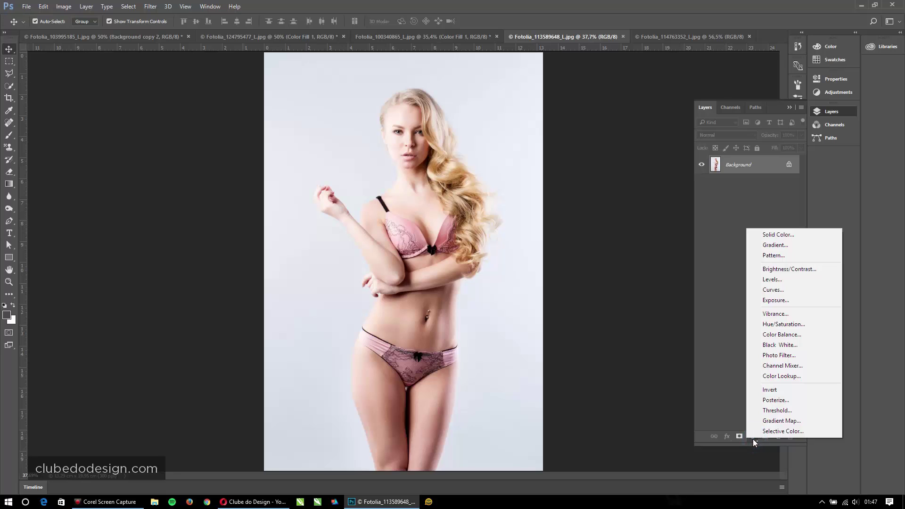
pyautogui.click(772, 290)
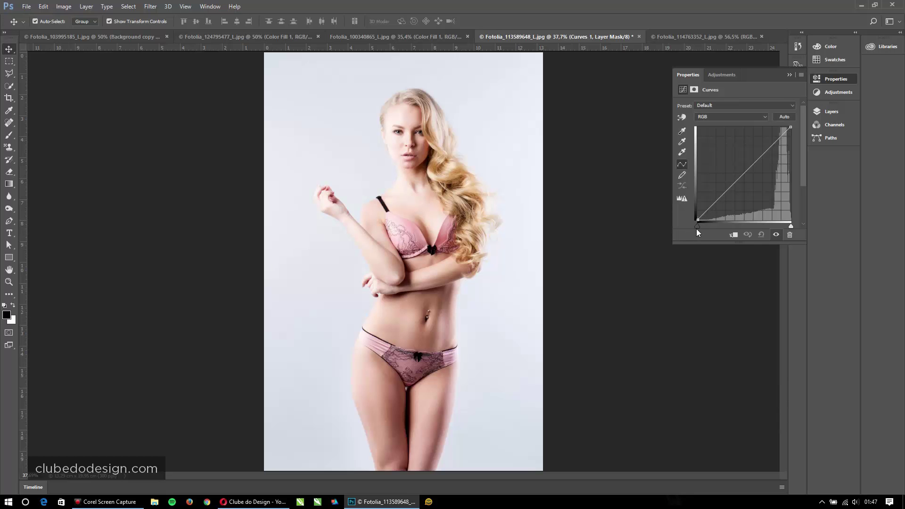
pyautogui.moveTo(697, 229); pyautogui.dragTo(758, 226)
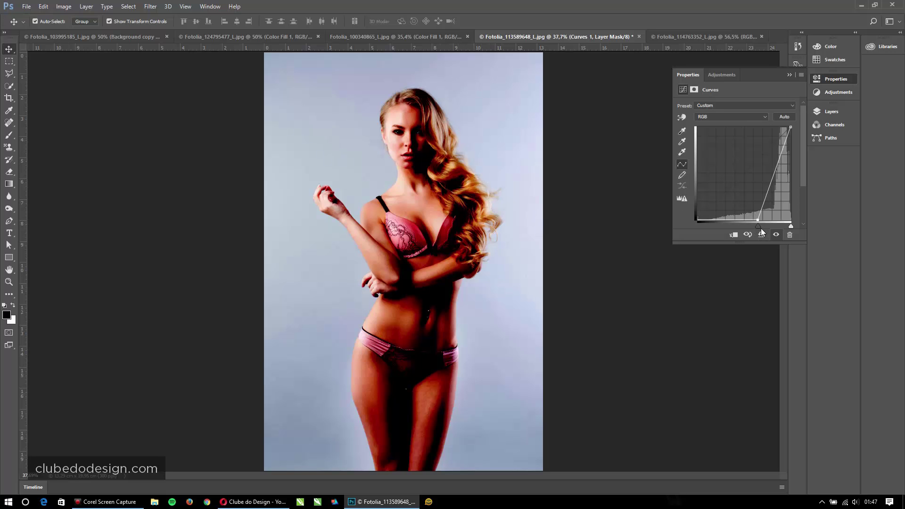
pyautogui.moveTo(760, 228); pyautogui.dragTo(766, 228)
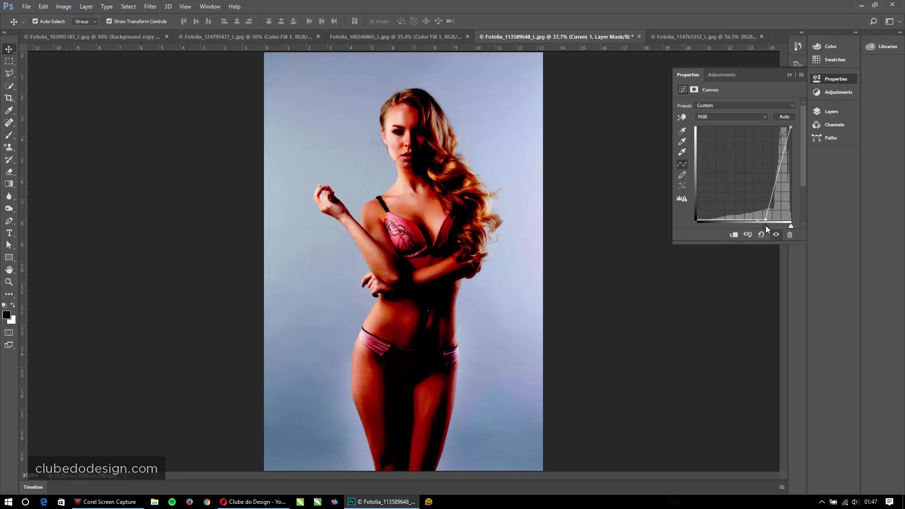
# Shift the Curves white point slightly inward to brighten the background while checking the loose hair strands.
pyautogui.scroll(5, 494, 173)
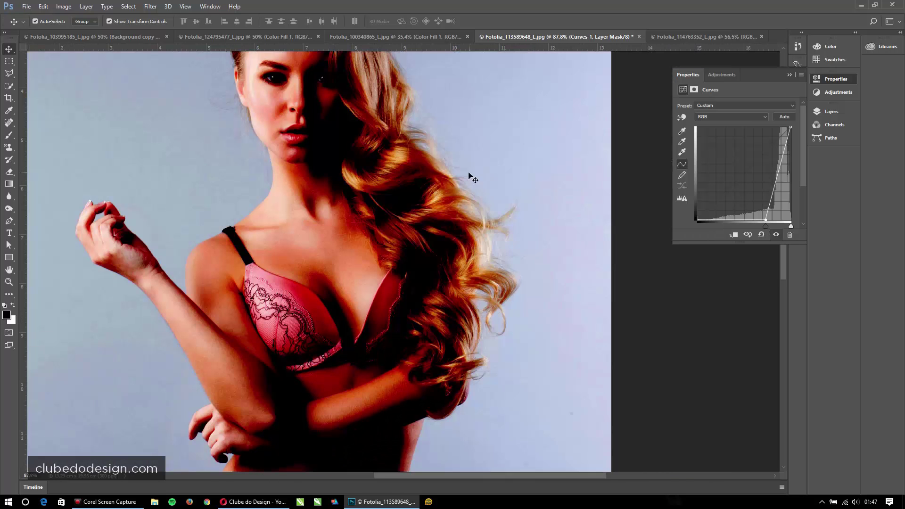
pyautogui.moveTo(791, 227); pyautogui.dragTo(788, 227)
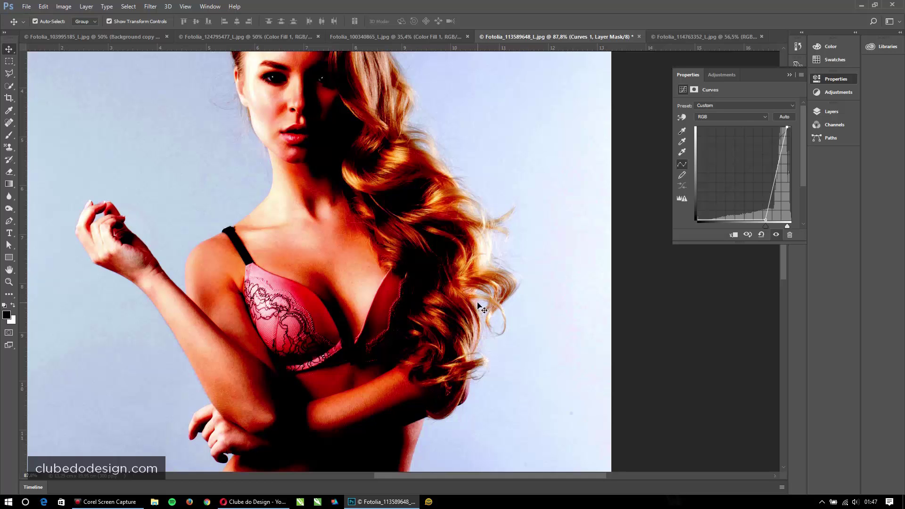
pyautogui.scroll(-3, 441, 186)
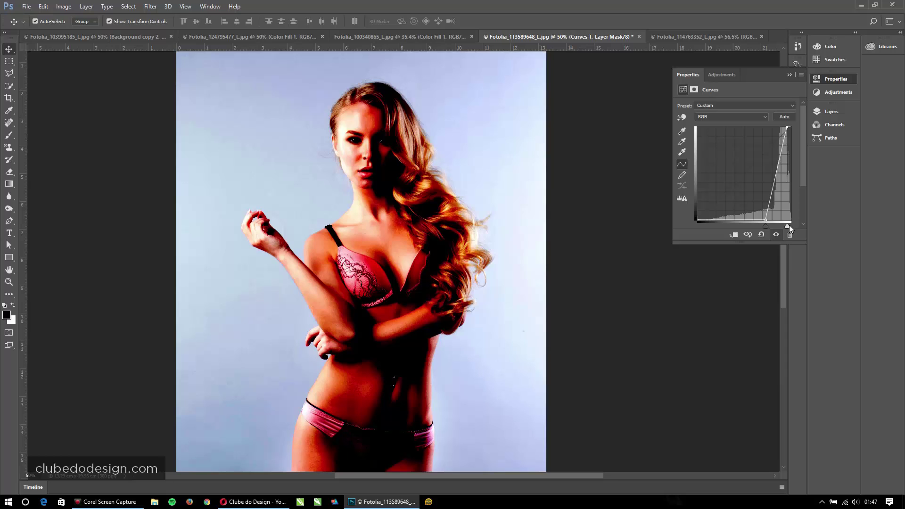
pyautogui.moveTo(788, 224); pyautogui.dragTo(790, 226)
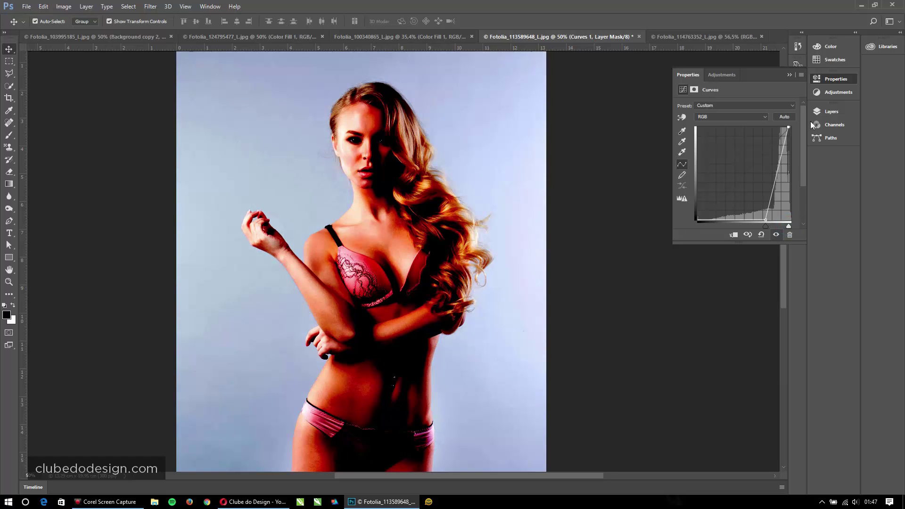
# Stamp the visible image into a new layer above Curves 1 and hide the Curves 1 adjustment layer.
pyautogui.click(790, 74)
pyautogui.click(835, 113)
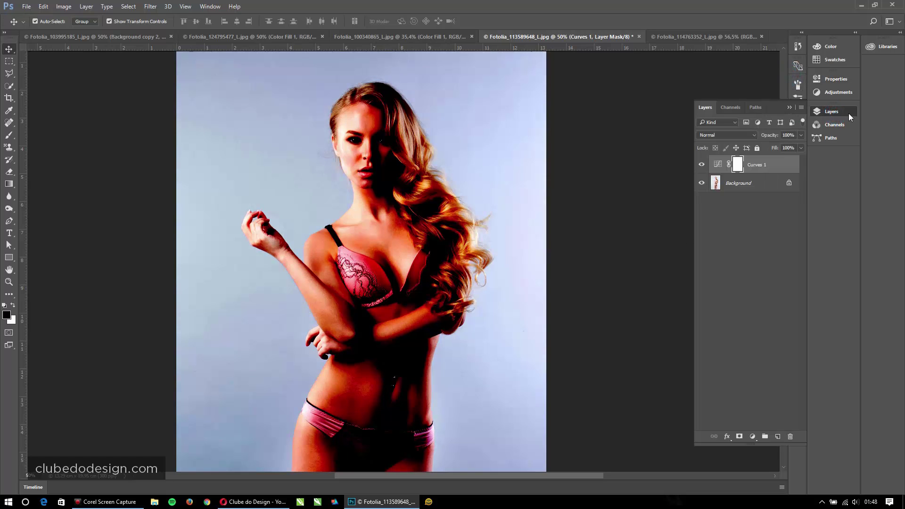
pyautogui.click(855, 32)
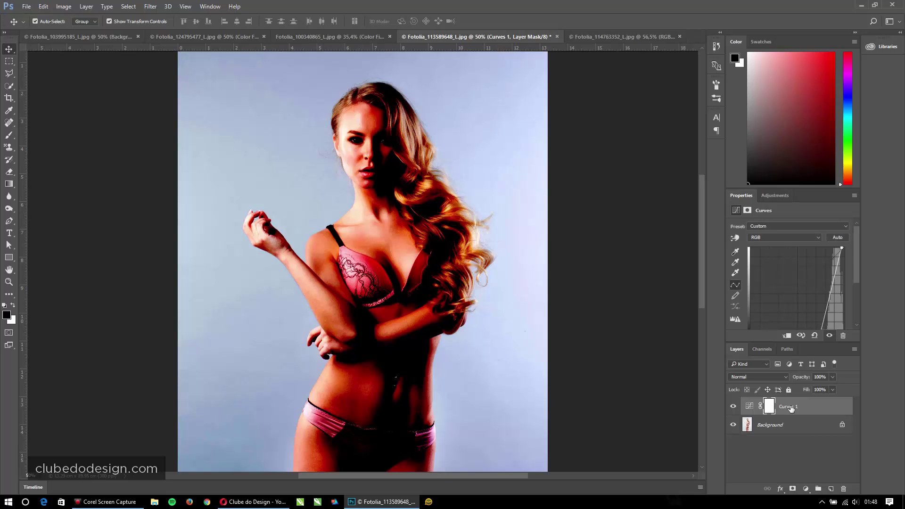
pyautogui.hotkey('ctrl', 'shift', 'alt', 'e')
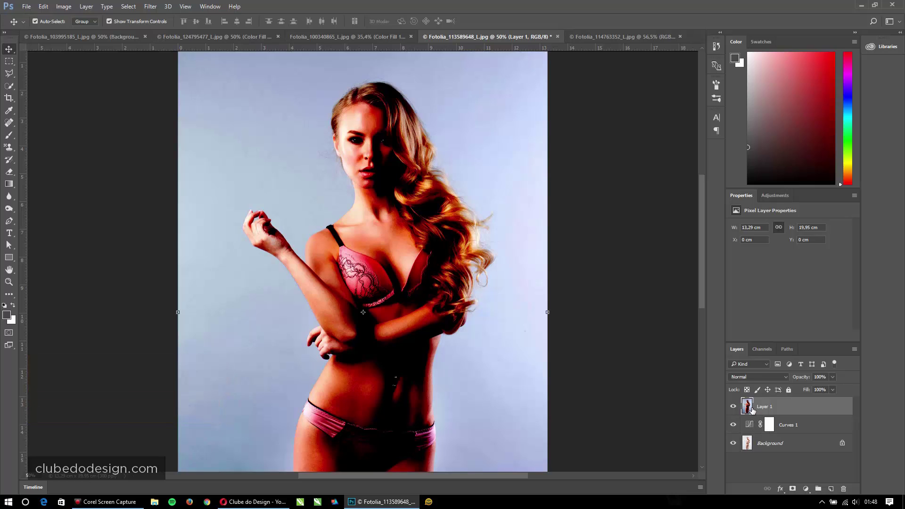
pyautogui.click(734, 424)
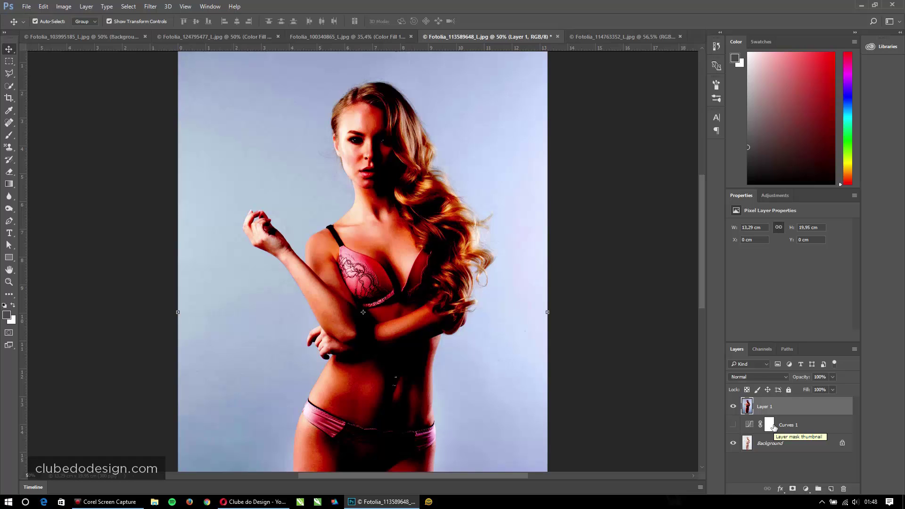
# Select the woman on the darkened Layer 1 with the Quick Selection tool, including her hair and raised hand.
pyautogui.click(9, 85)
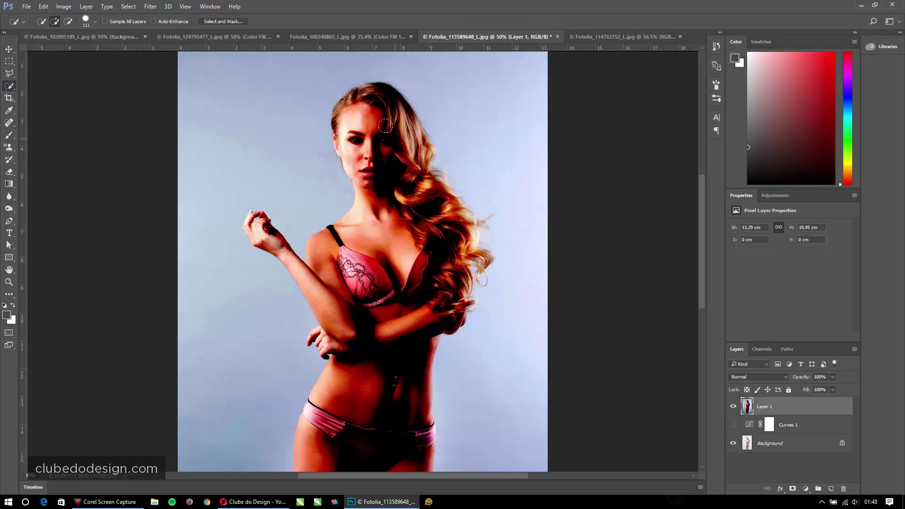
pyautogui.moveTo(385, 122); pyautogui.dragTo(360, 104)
pyautogui.moveTo(400, 131)
pyautogui.mouseDown()
pyautogui.moveTo(425, 226)
pyautogui.moveTo(413, 192)
pyautogui.moveTo(440, 209)
pyautogui.moveTo(447, 249)
pyautogui.moveTo(388, 372)
pyautogui.moveTo(384, 452)
pyautogui.moveTo(317, 453)
pyautogui.moveTo(350, 381)
pyautogui.moveTo(332, 264)
pyautogui.moveTo(324, 245)
pyautogui.moveTo(324, 254)
pyautogui.moveTo(255, 220)
pyautogui.mouseUp()
pyautogui.keyDown('alt'); pyautogui.rightClick(287, 245); pyautogui.keyUp('alt')
# Refine the selection in Select and Mask by brushing along the top of the head and the outer curls.
pyautogui.click(227, 21)
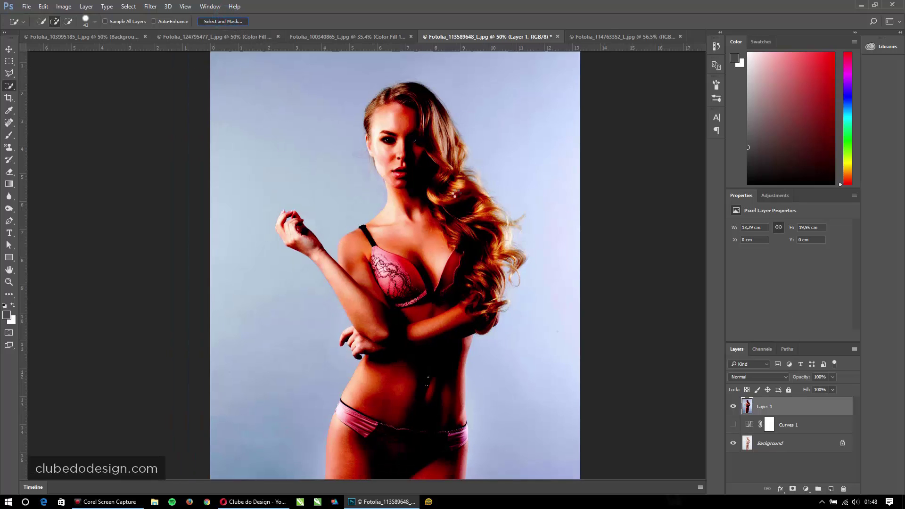
pyautogui.moveTo(437, 104); pyautogui.dragTo(508, 225)
pyautogui.moveTo(494, 268); pyautogui.dragTo(494, 301)
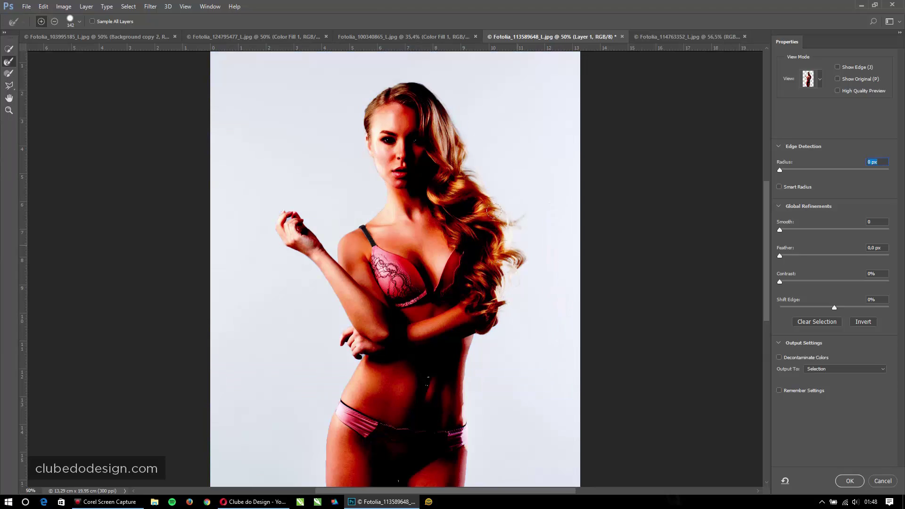
pyautogui.moveTo(423, 81)
pyautogui.mouseDown()
pyautogui.moveTo(371, 75)
pyautogui.moveTo(350, 95)
pyautogui.moveTo(363, 108)
pyautogui.mouseUp()
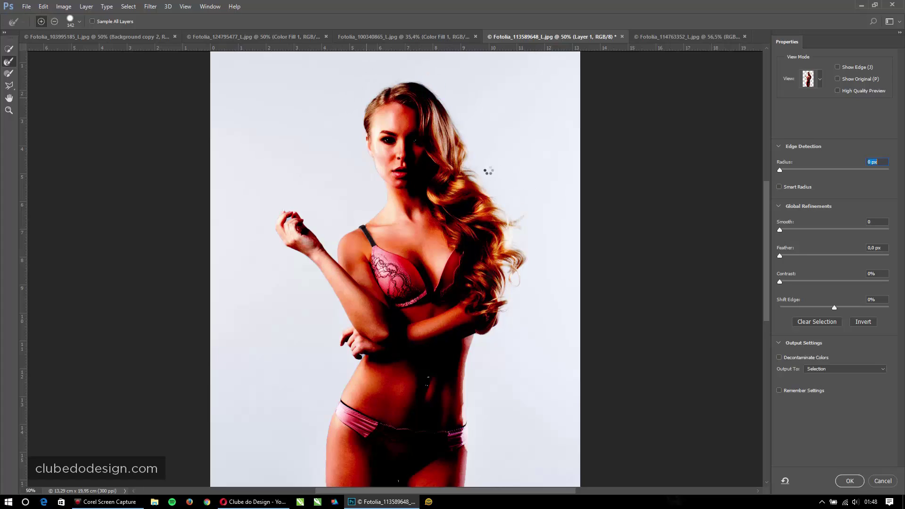
pyautogui.moveTo(507, 206); pyautogui.dragTo(519, 231)
pyautogui.moveTo(405, 78); pyautogui.dragTo(381, 82)
pyautogui.moveTo(485, 313); pyautogui.dragTo(496, 323)
# Set the edge detection radius to 1 px, refine the loose strands beside the curls and apply the selection.
pyautogui.click(784, 169)
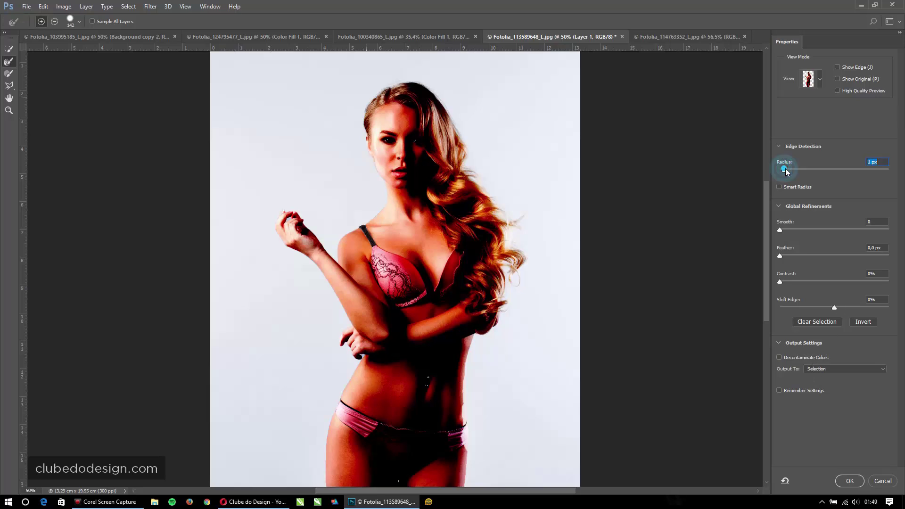
pyautogui.hotkey('ctrl', 'space')
pyautogui.keyDown('ctrl'); pyautogui.click(501, 163); pyautogui.keyUp('ctrl')
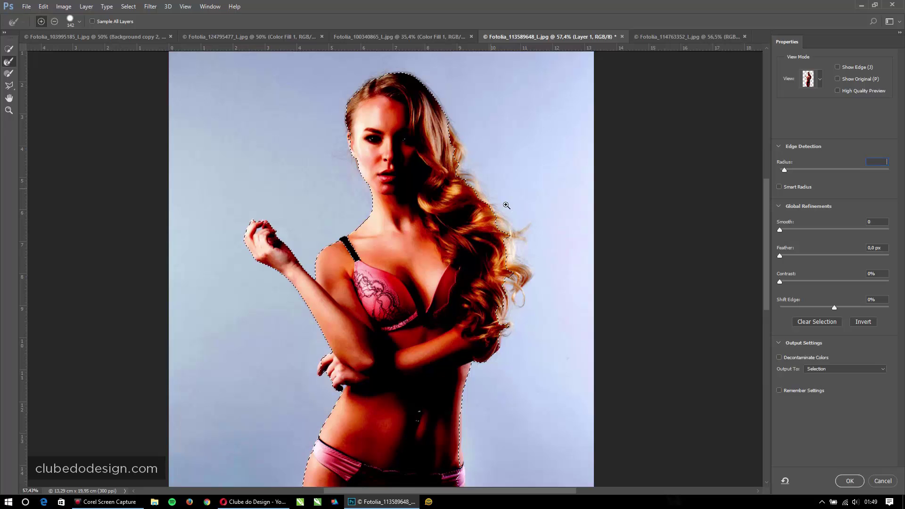
pyautogui.moveTo(495, 192); pyautogui.dragTo(533, 228)
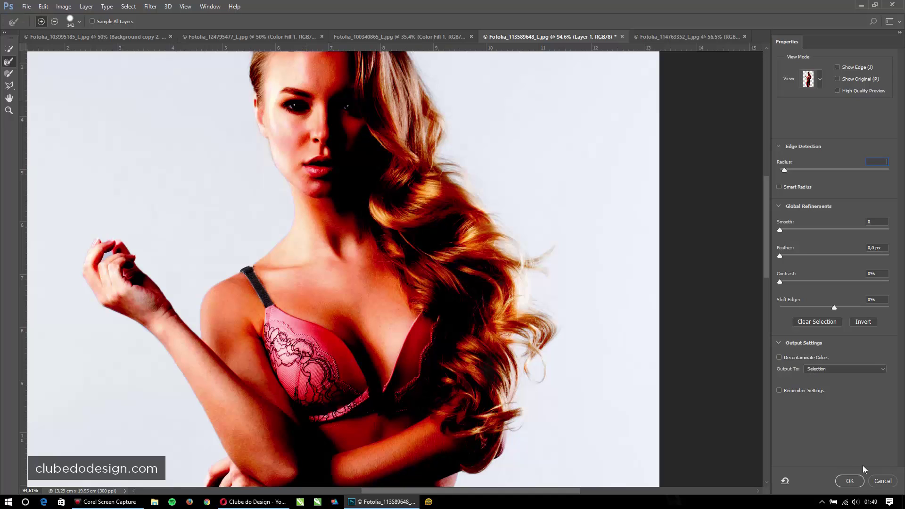
pyautogui.click(848, 482)
pyautogui.click(473, 193)
pyautogui.click(842, 485)
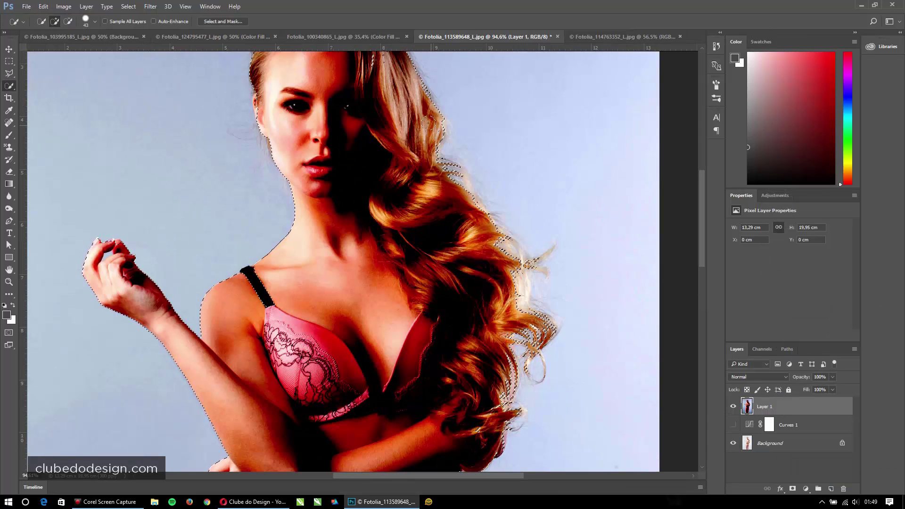
# Hide Layer 1 and turn the refined selection into a layer mask on the Background layer.
pyautogui.click(734, 406)
pyautogui.click(746, 442)
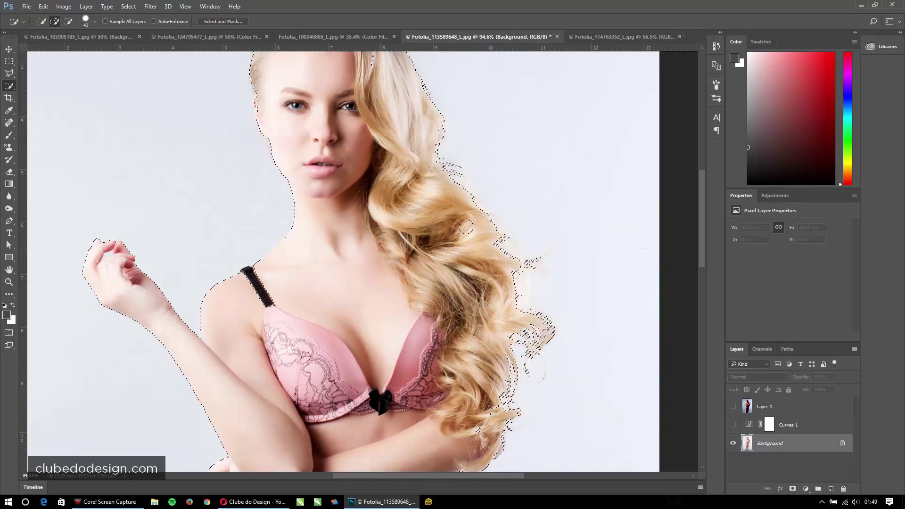
pyautogui.click(793, 489)
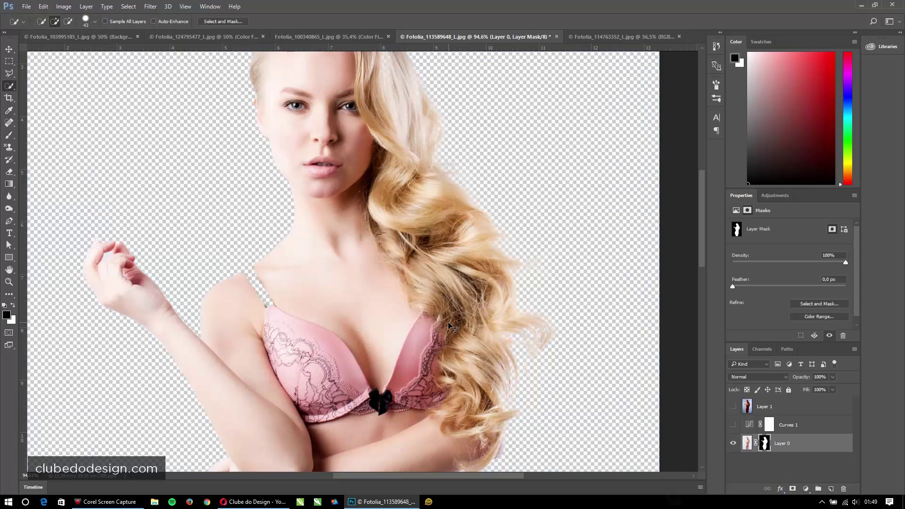
# Restore the missing black bra strap by painting white on the layer mask with the Brush tool.
pyautogui.hotkey('ctrl', '0')
pyautogui.keyDown('ctrl'); pyautogui.click(356, 218); pyautogui.keyUp('ctrl')
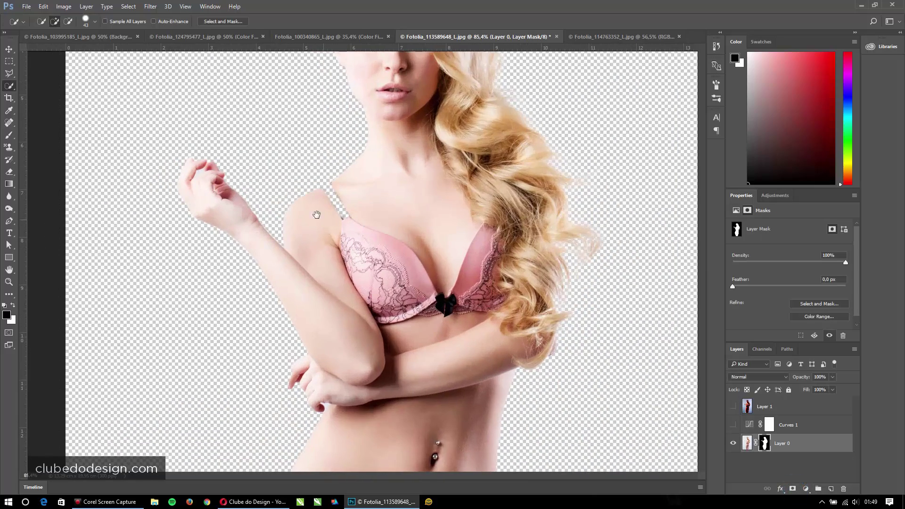
pyautogui.press('b')
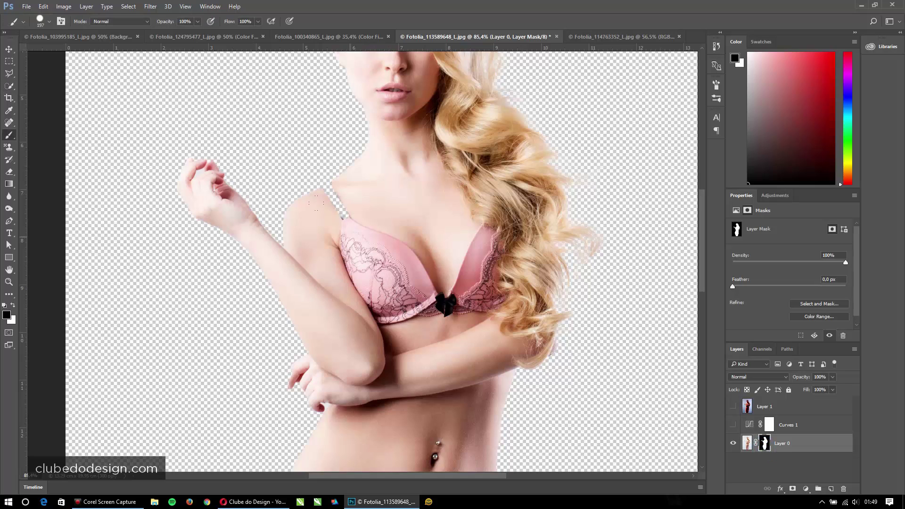
pyautogui.press('x')
pyautogui.moveTo(353, 232); pyautogui.dragTo(346, 222)
pyautogui.hotkey('ctrl', '0')
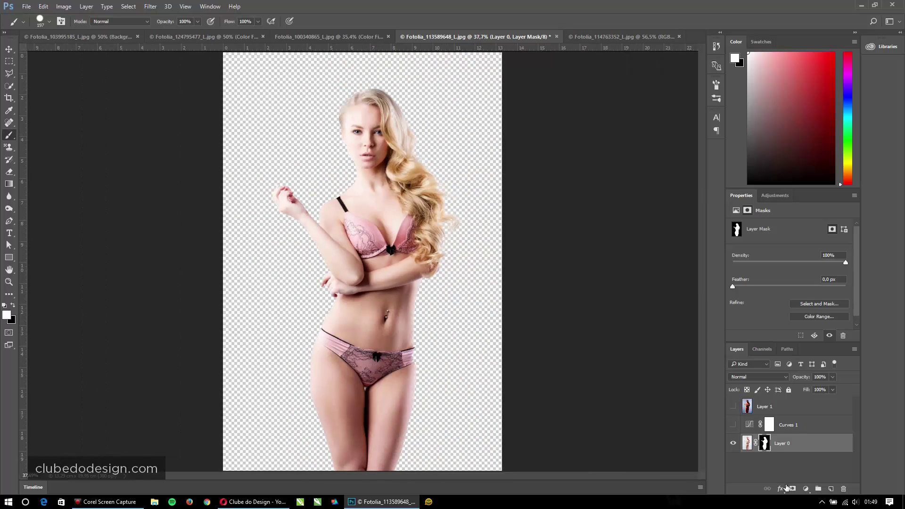
# Add a dusty red Solid Color fill layer and place it below the masked woman layer.
pyautogui.click(806, 489)
pyautogui.click(816, 286)
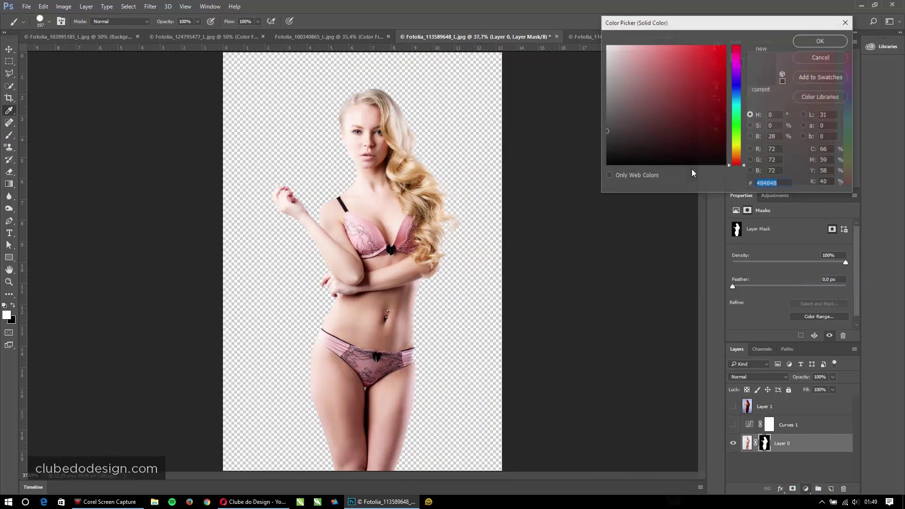
pyautogui.click(657, 84)
pyautogui.click(821, 41)
pyautogui.moveTo(792, 444); pyautogui.dragTo(789, 460)
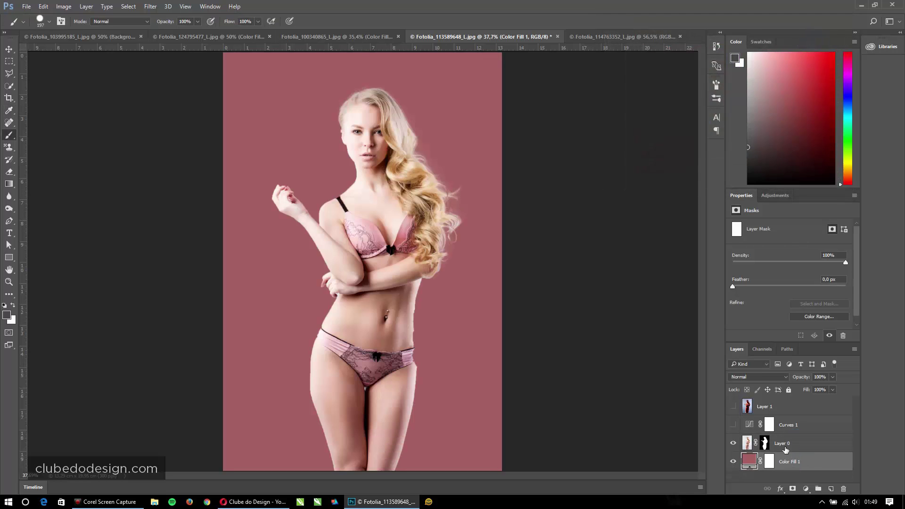
# Change the Solid Color fill to light blue (81a0ef).
pyautogui.doubleClick(749, 461)
pyautogui.click(737, 92)
pyautogui.click(688, 59)
pyautogui.moveTo(688, 60)
pyautogui.mouseDown()
pyautogui.moveTo(653, 46)
pyautogui.moveTo(661, 52)
pyautogui.mouseUp()
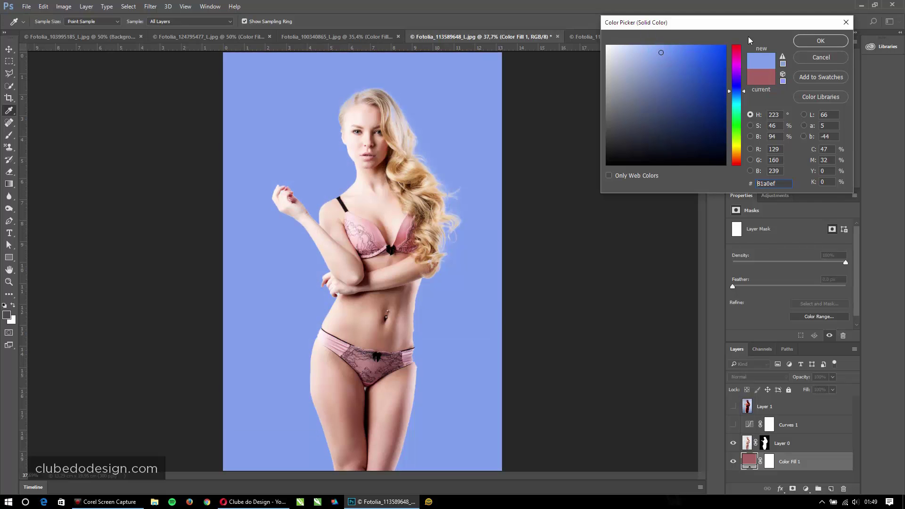
pyautogui.click(816, 41)
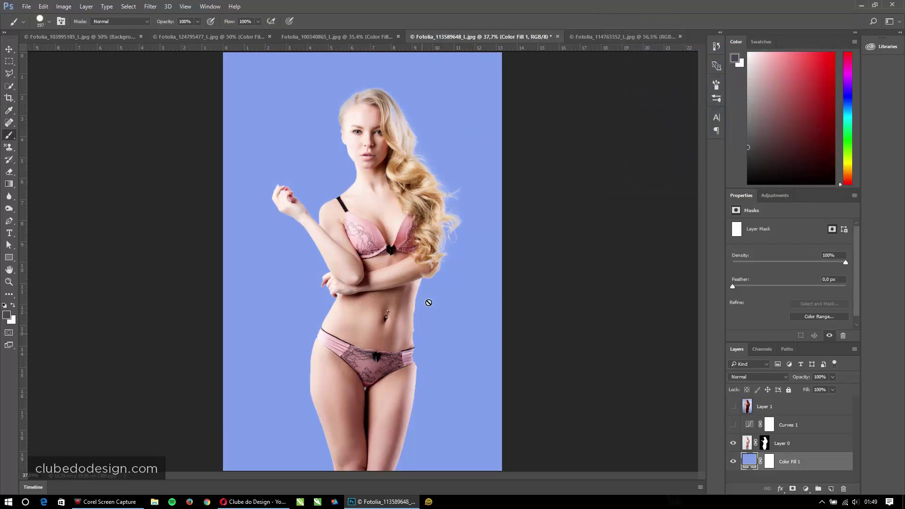
# Examine the hair edges and see-through spots from the crown to the lower curls against the blue fill.
pyautogui.moveTo(454, 175); pyautogui.dragTo(499, 236)
pyautogui.moveTo(489, 186); pyautogui.dragTo(500, 312)
pyautogui.moveTo(349, 247); pyautogui.dragTo(463, 339)
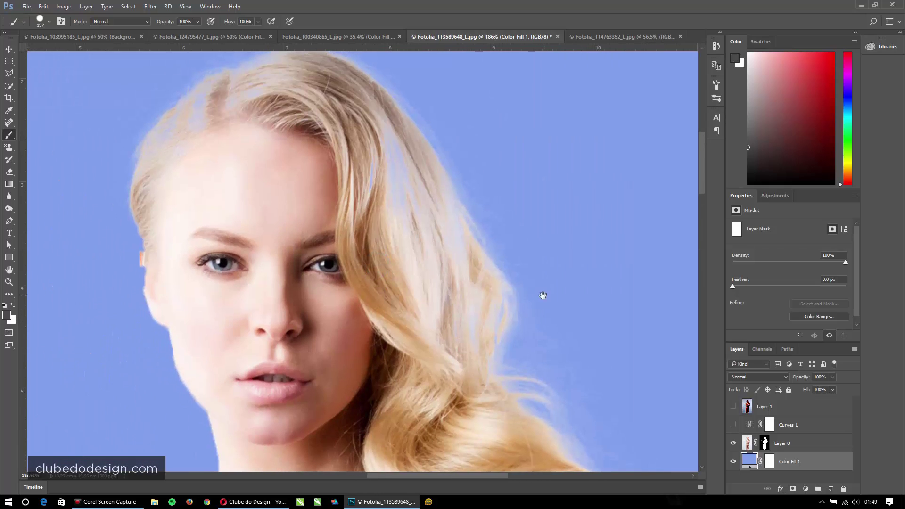
pyautogui.moveTo(543, 295); pyautogui.dragTo(355, 161)
pyautogui.moveTo(405, 345); pyautogui.dragTo(428, 101)
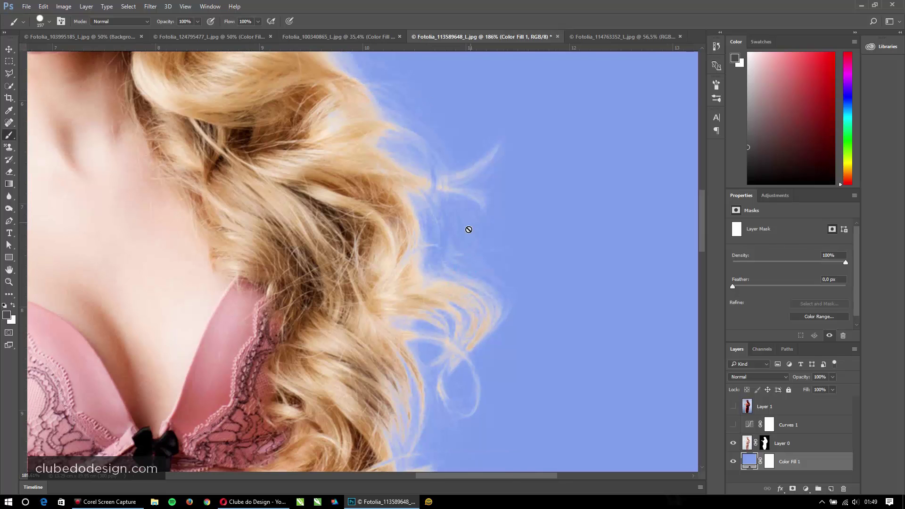
pyautogui.moveTo(384, 180); pyautogui.dragTo(533, 327)
pyautogui.keyDown('ctrl'); pyautogui.keyDown('alt'); pyautogui.click(509, 309); pyautogui.keyUp('alt'); pyautogui.keyUp('ctrl')
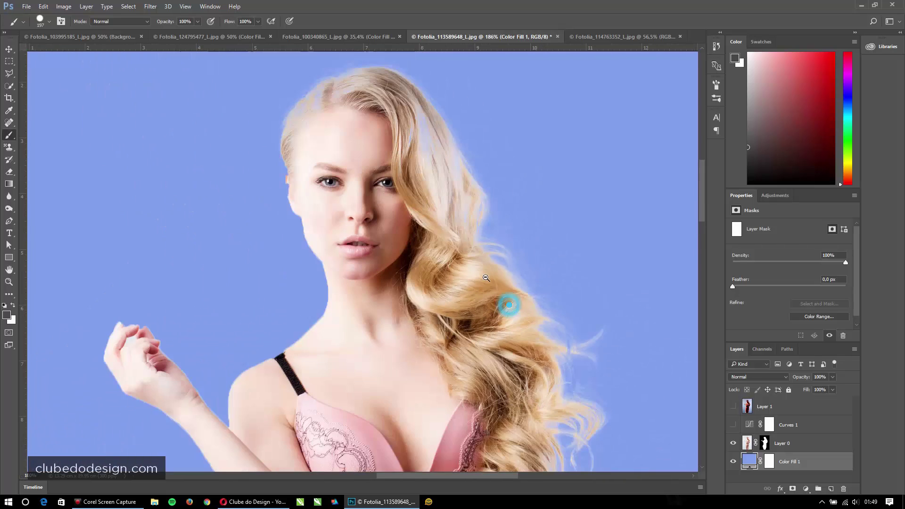
pyautogui.moveTo(461, 247); pyautogui.dragTo(473, 303)
pyautogui.moveTo(423, 212); pyautogui.dragTo(443, 213)
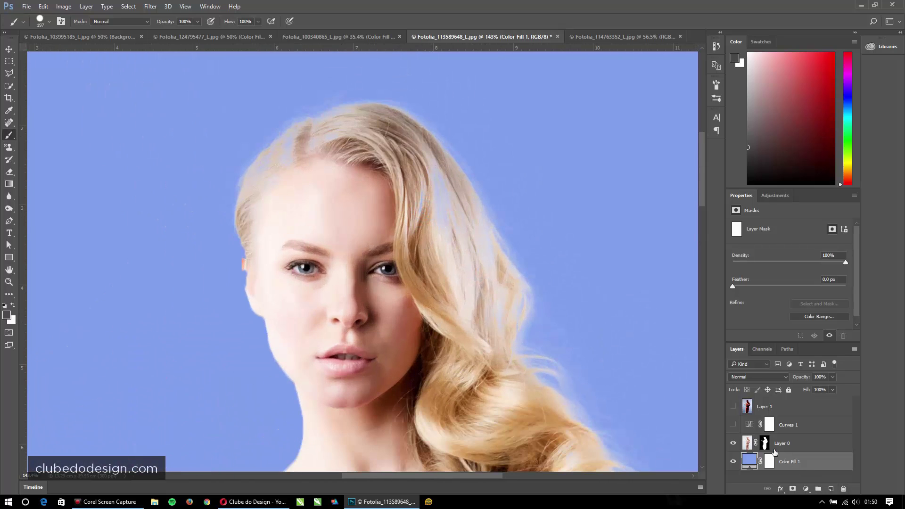
# Paint white on Layer 0's mask over the see-through areas inside the hair around the head.
pyautogui.click(762, 443)
pyautogui.moveTo(391, 202)
pyautogui.mouseDown()
pyautogui.moveTo(401, 222)
pyautogui.moveTo(359, 198)
pyautogui.moveTo(353, 178)
pyautogui.moveTo(339, 178)
pyautogui.moveTo(306, 210)
pyautogui.moveTo(369, 198)
pyautogui.moveTo(380, 185)
pyautogui.moveTo(418, 247)
pyautogui.moveTo(457, 344)
pyautogui.mouseUp()
pyautogui.moveTo(456, 347)
pyautogui.mouseDown()
pyautogui.moveTo(414, 120)
pyautogui.moveTo(410, 176)
pyautogui.moveTo(479, 240)
pyautogui.moveTo(504, 307)
pyautogui.mouseUp()
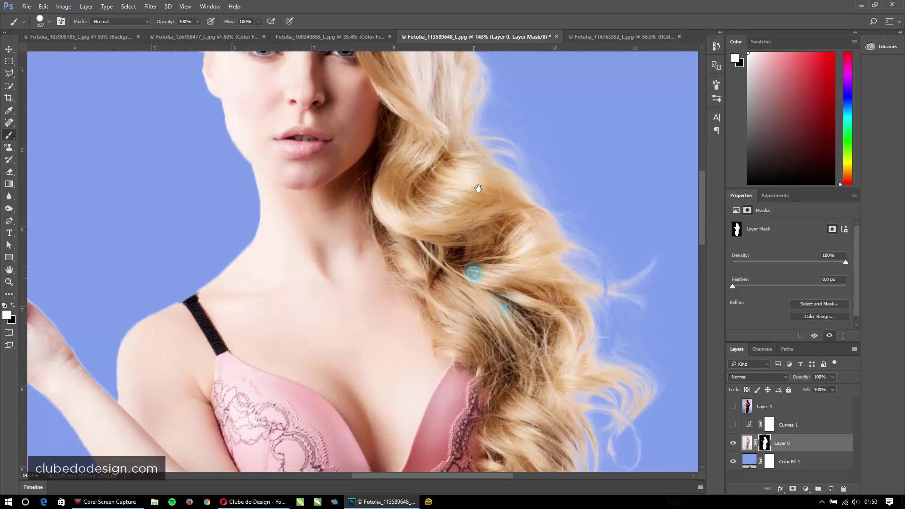
# Paint white on Layer 0's mask over the inner parts of the lower curls to make them solid.
pyautogui.moveTo(474, 275); pyautogui.dragTo(481, 159)
pyautogui.click(488, 202)
pyautogui.click(499, 212)
pyautogui.click(528, 215)
pyautogui.click(536, 211)
pyautogui.click(524, 232)
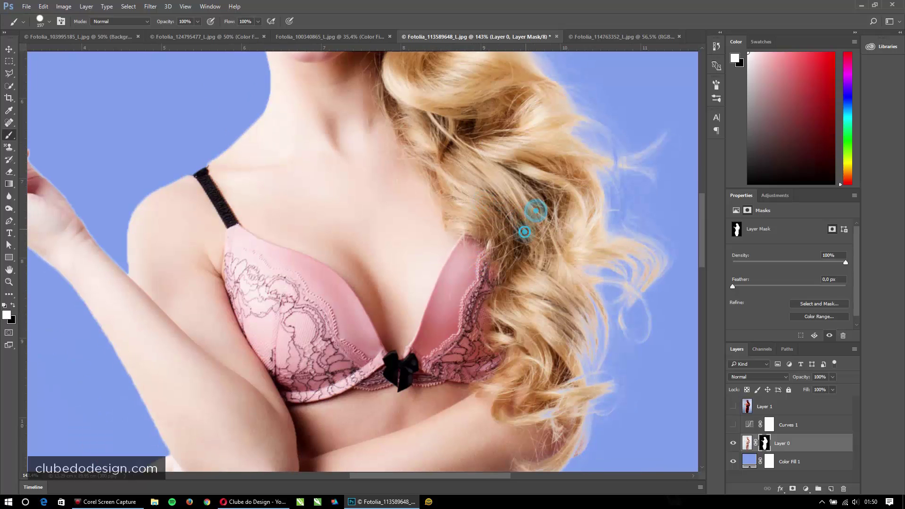
pyautogui.click(518, 273)
pyautogui.click(512, 299)
pyautogui.click(508, 329)
pyautogui.click(503, 351)
pyautogui.click(508, 374)
pyautogui.click(514, 386)
pyautogui.click(513, 377)
pyautogui.click(515, 360)
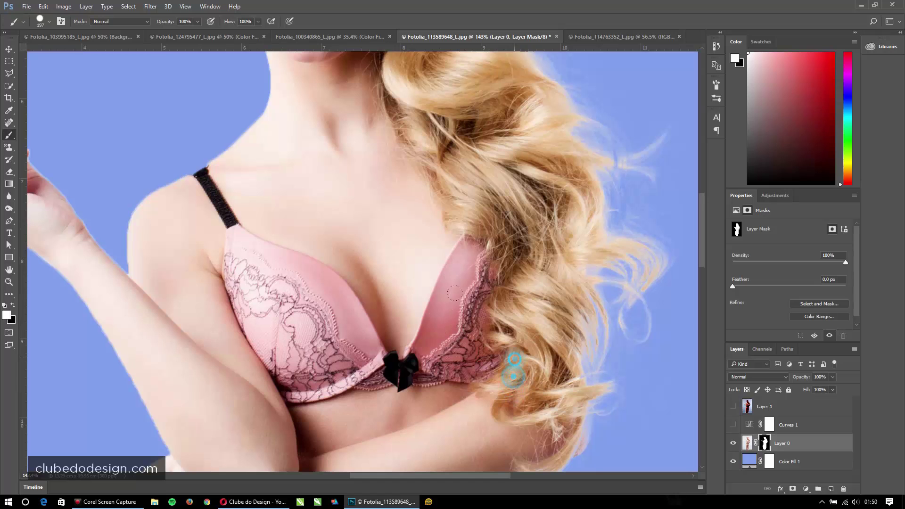
pyautogui.click(512, 343)
pyautogui.click(520, 385)
pyautogui.click(526, 342)
pyautogui.keyDown('alt'); pyautogui.click(525, 340); pyautogui.keyUp('alt')
pyautogui.keyDown('alt'); pyautogui.click(526, 340); pyautogui.keyUp('alt')
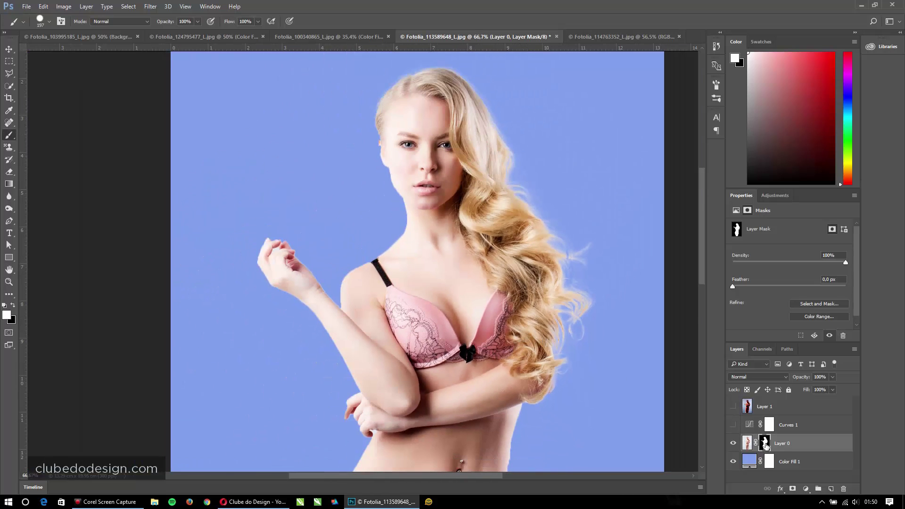
# Reopen the mask in Select and Mask, enable Decontaminate Colors and output to a New Layer with Layer Mask.
pyautogui.doubleClick(765, 444)
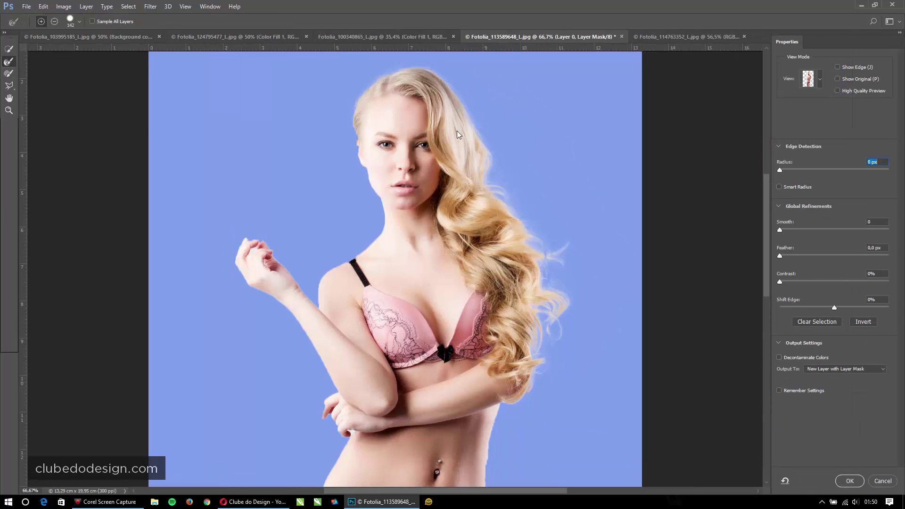
pyautogui.click(801, 358)
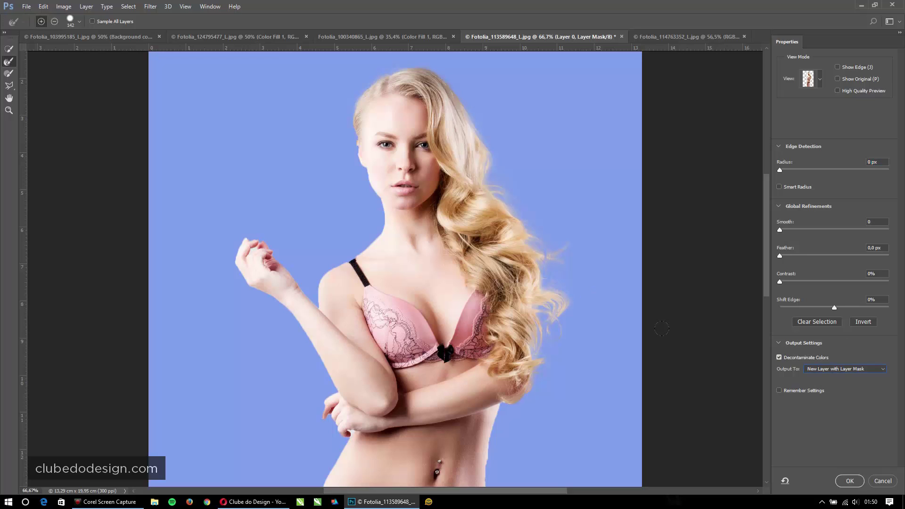
pyautogui.click(828, 370)
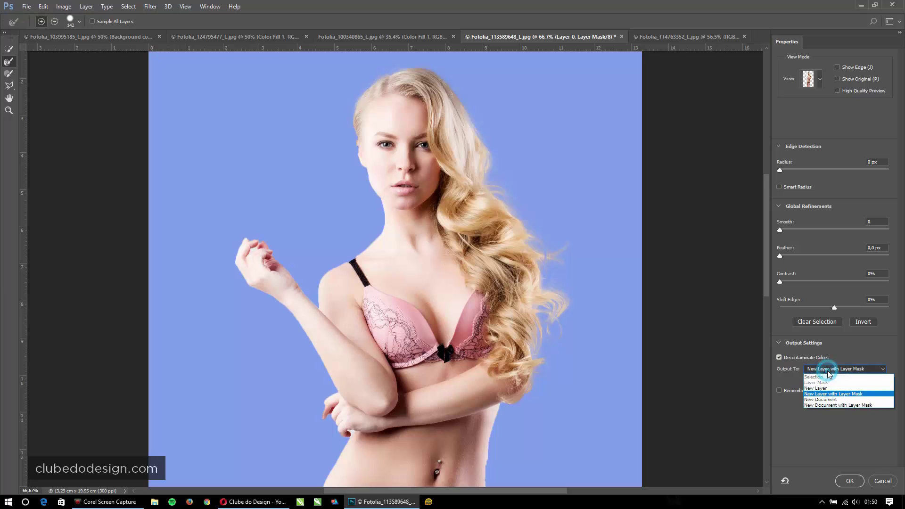
pyautogui.click(831, 395)
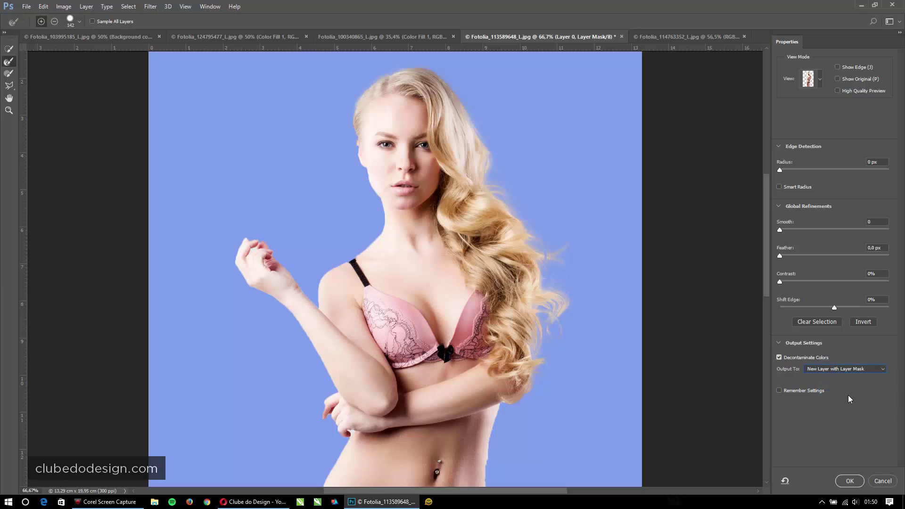
pyautogui.click(855, 481)
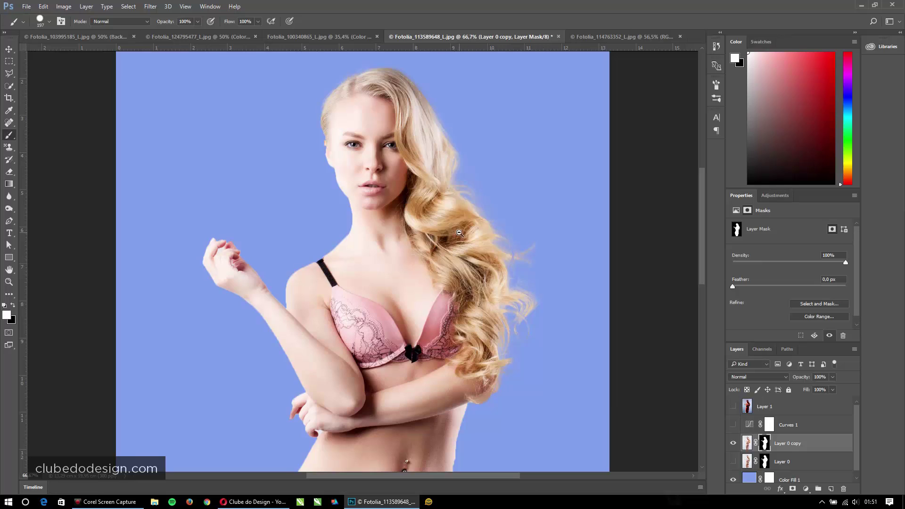
pyautogui.scroll(-1, 460, 233)
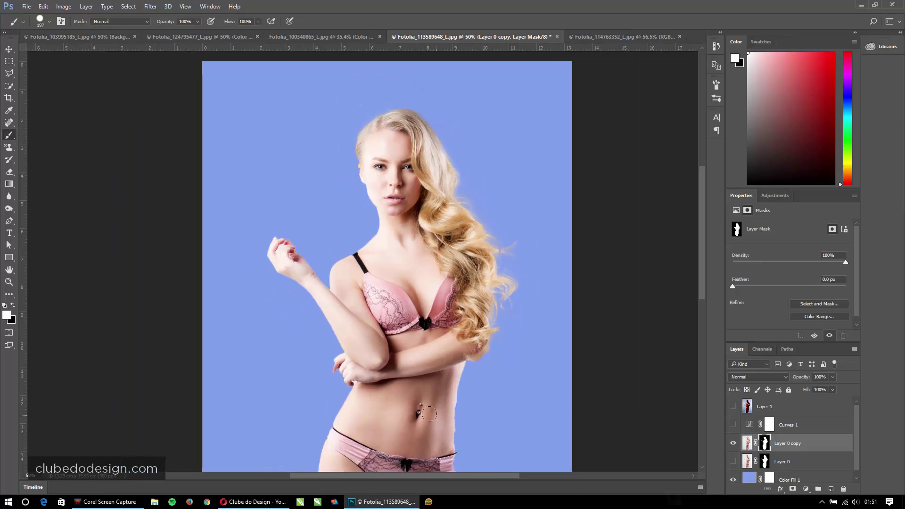
# Examine the decontaminated cutout's edges along the lower curls, waist and hips against the blue fill.
pyautogui.scroll(3, 501, 380)
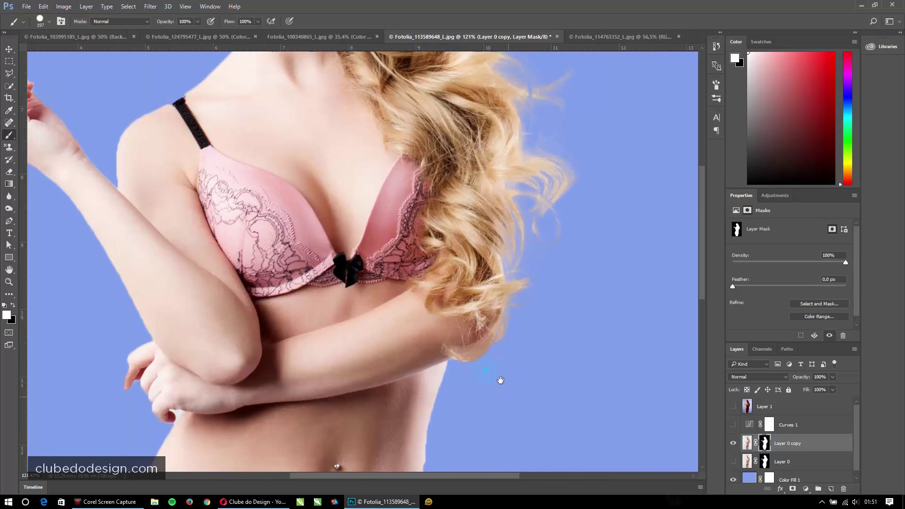
pyautogui.moveTo(501, 380); pyautogui.dragTo(472, 212)
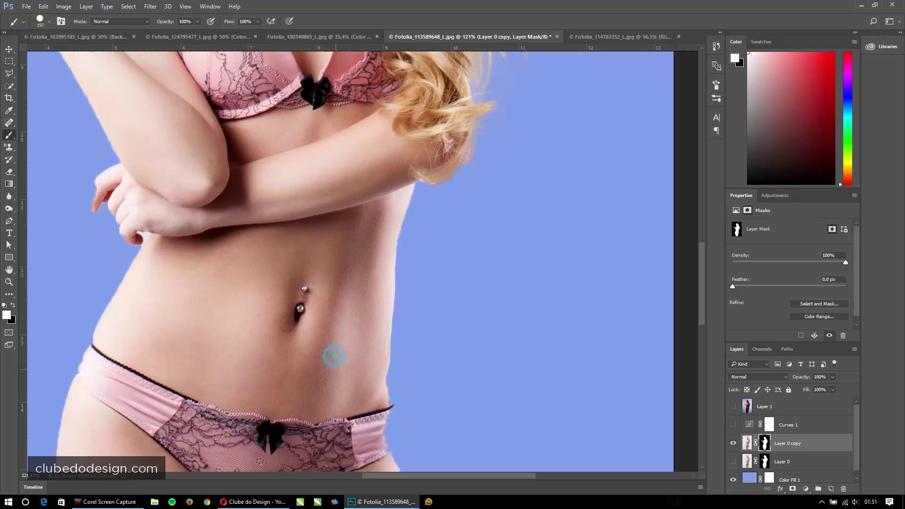
pyautogui.moveTo(334, 357); pyautogui.dragTo(337, 426)
pyautogui.moveTo(340, 399)
pyautogui.mouseDown()
pyautogui.moveTo(331, 238)
pyautogui.moveTo(333, 292)
pyautogui.mouseUp()
pyautogui.hotkey('ctrl', '0')
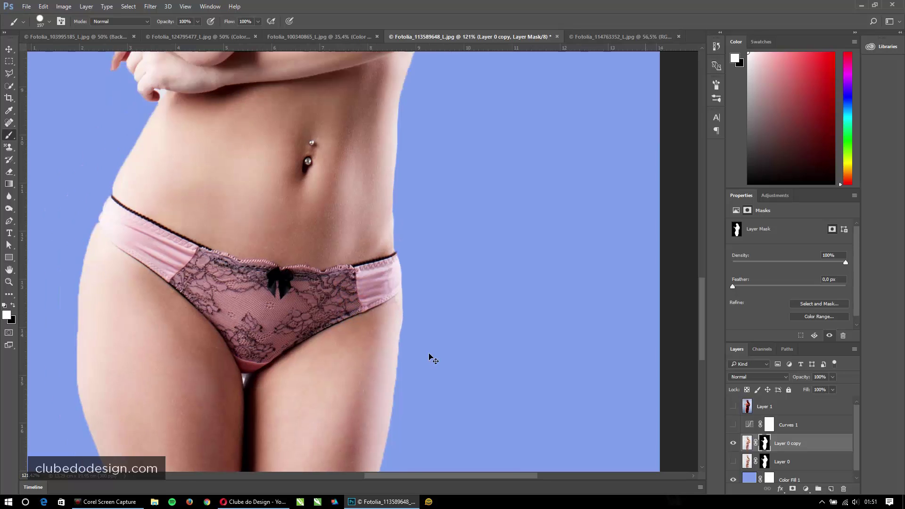
pyautogui.keyDown('alt'); pyautogui.click(442, 190); pyautogui.keyUp('alt')
pyautogui.moveTo(442, 172)
pyautogui.mouseDown()
pyautogui.moveTo(501, 222)
pyautogui.moveTo(429, 178)
pyautogui.moveTo(439, 188)
pyautogui.mouseUp()
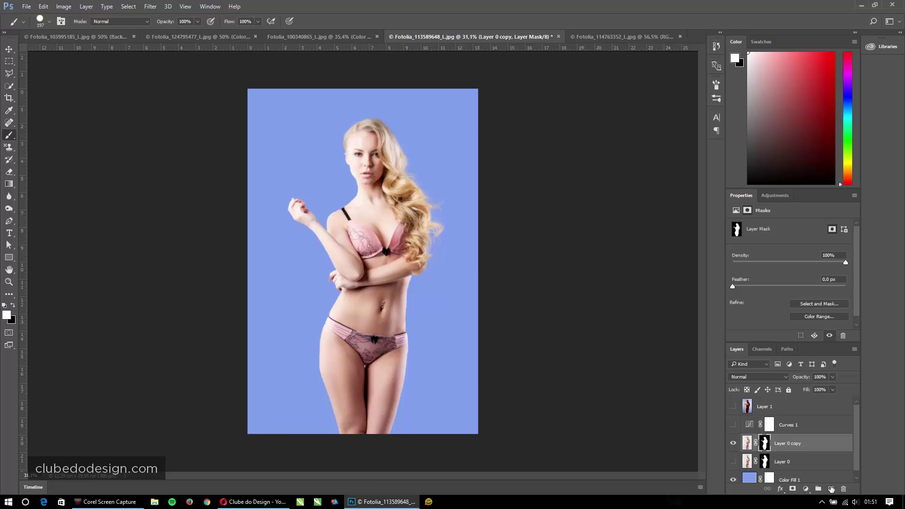
# Recolor Color Fill 1 to black (#000000) and examine the blonde curls' edges against it.
pyautogui.doubleClick(748, 479)
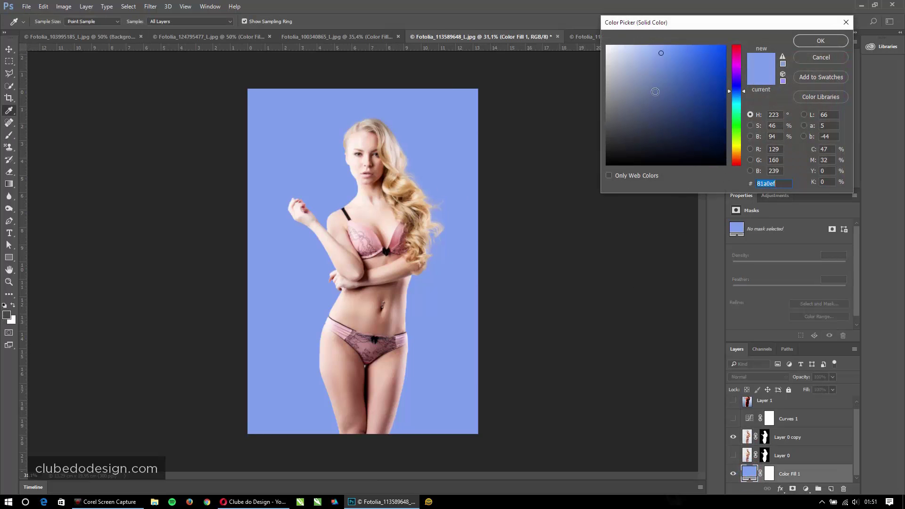
pyautogui.click(656, 93)
pyautogui.moveTo(651, 97); pyautogui.dragTo(597, 276)
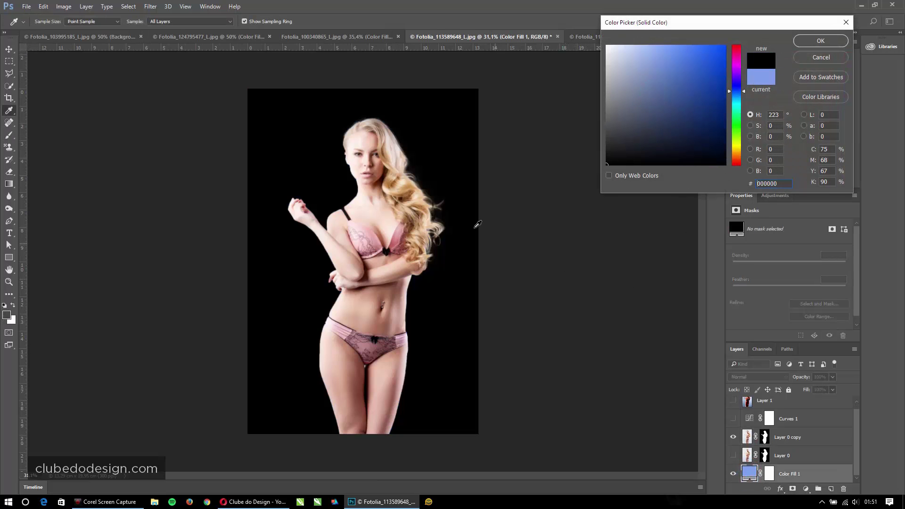
pyautogui.moveTo(433, 156); pyautogui.dragTo(487, 215)
pyautogui.moveTo(488, 211); pyautogui.dragTo(299, 139)
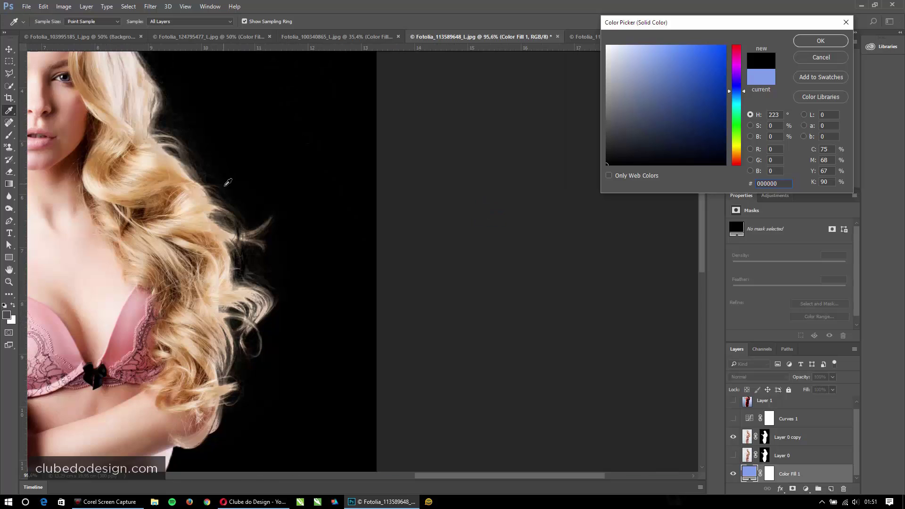
pyautogui.moveTo(228, 171); pyautogui.dragTo(346, 217)
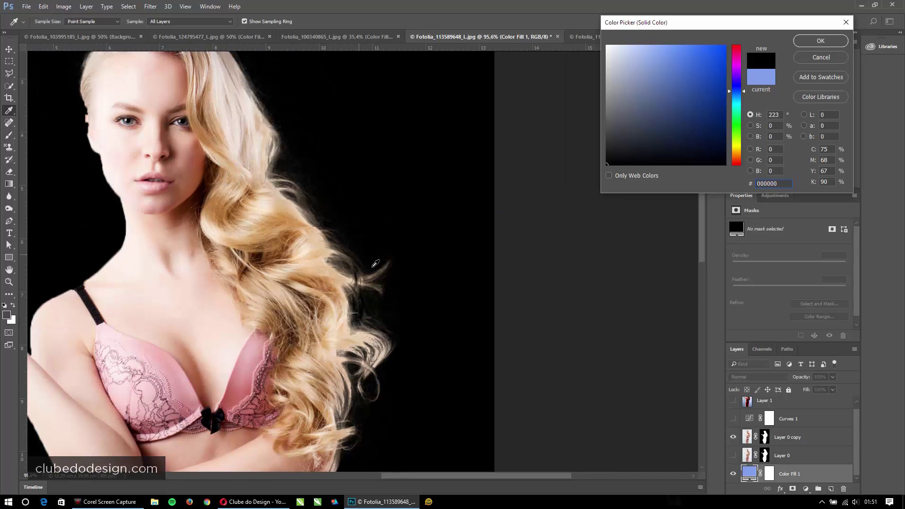
pyautogui.hotkey('ctrl', '0')
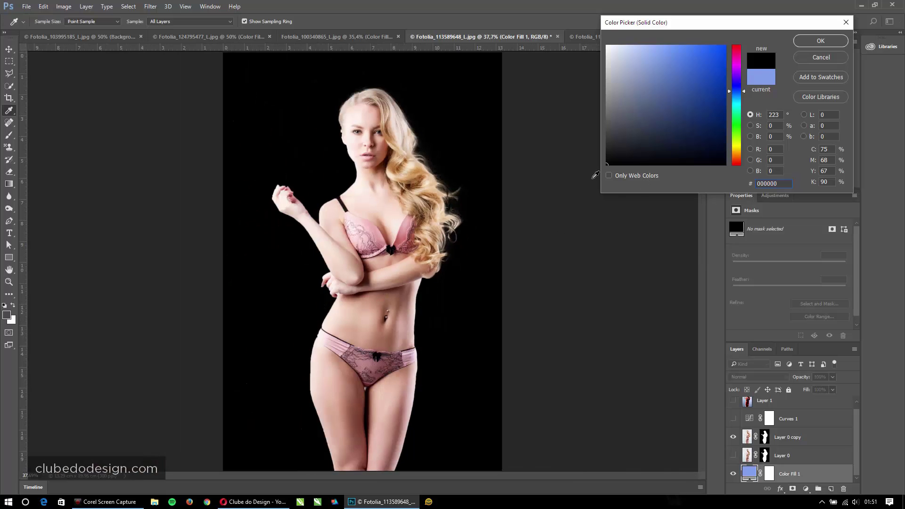
# Try dark and medium blue tones for Color Fill 1, and settle on a magenta tone such as #cd65dc.
pyautogui.click(683, 113)
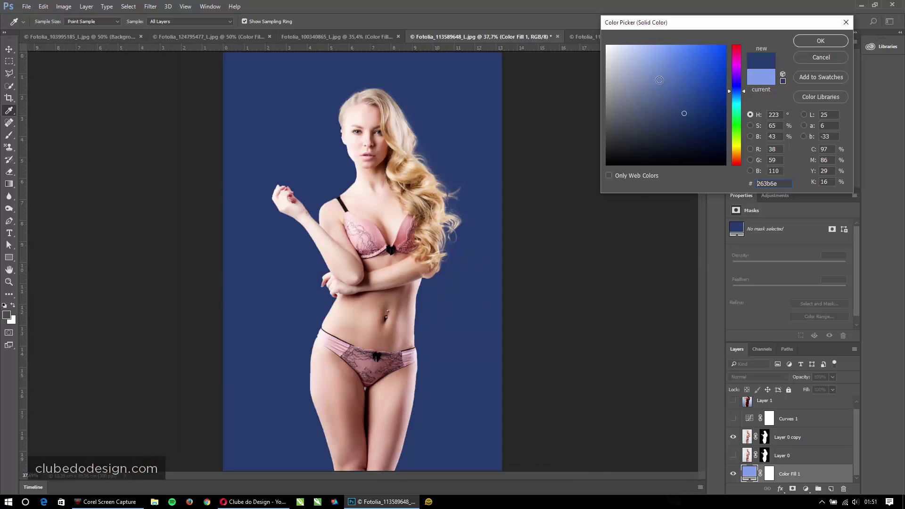
pyautogui.moveTo(660, 80); pyautogui.dragTo(667, 44)
pyautogui.click(671, 61)
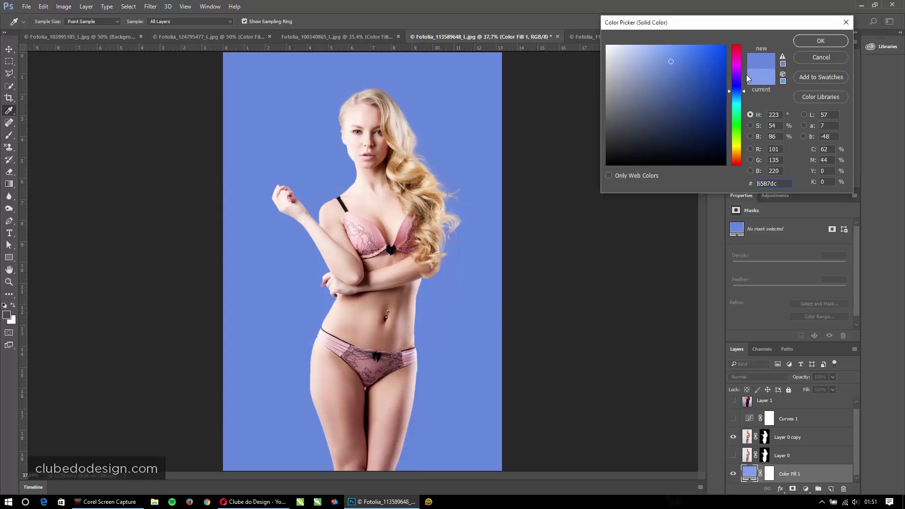
pyautogui.click(734, 68)
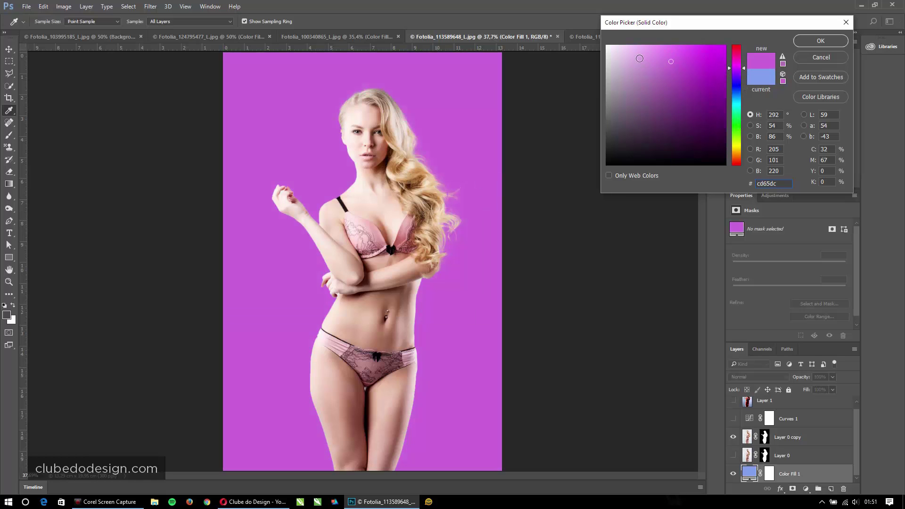
pyautogui.click(816, 41)
# Go through the open portrait documents and close the Fotolia_103995185_L.jpg balloon composite without saving.
pyautogui.click(612, 38)
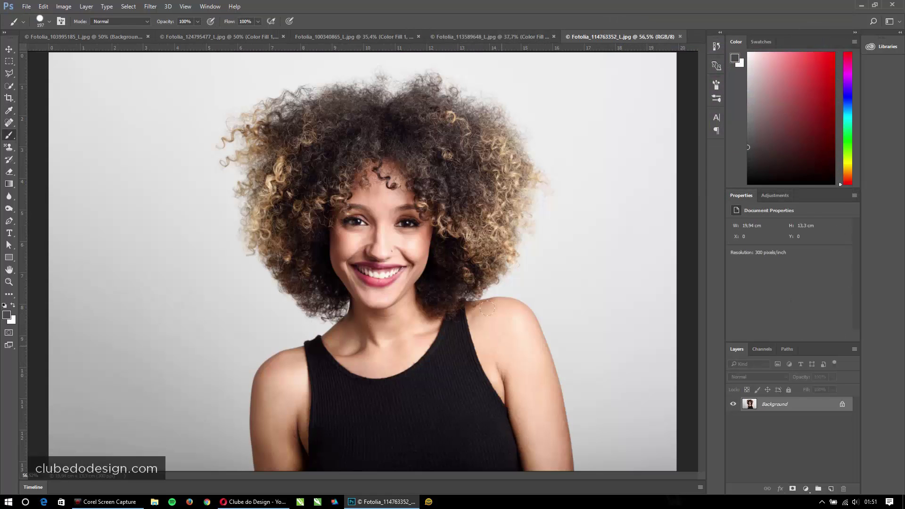
pyautogui.click(369, 39)
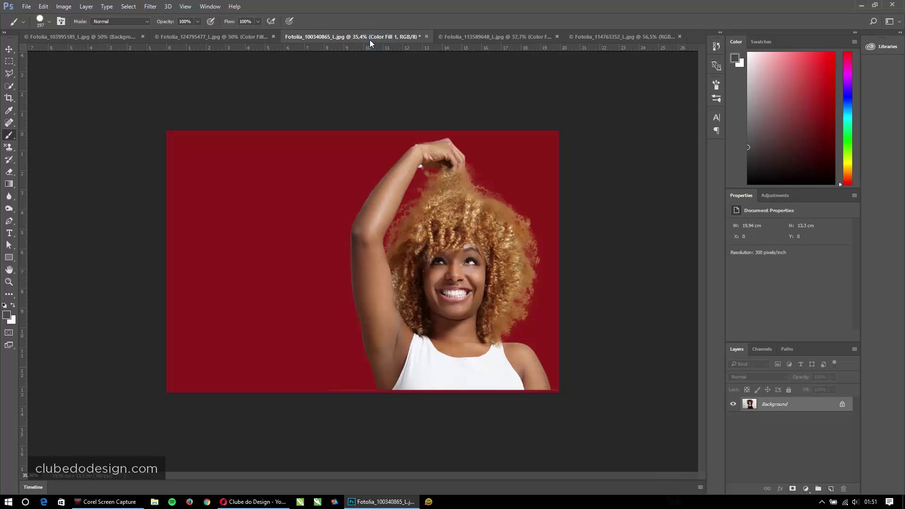
pyautogui.click(611, 37)
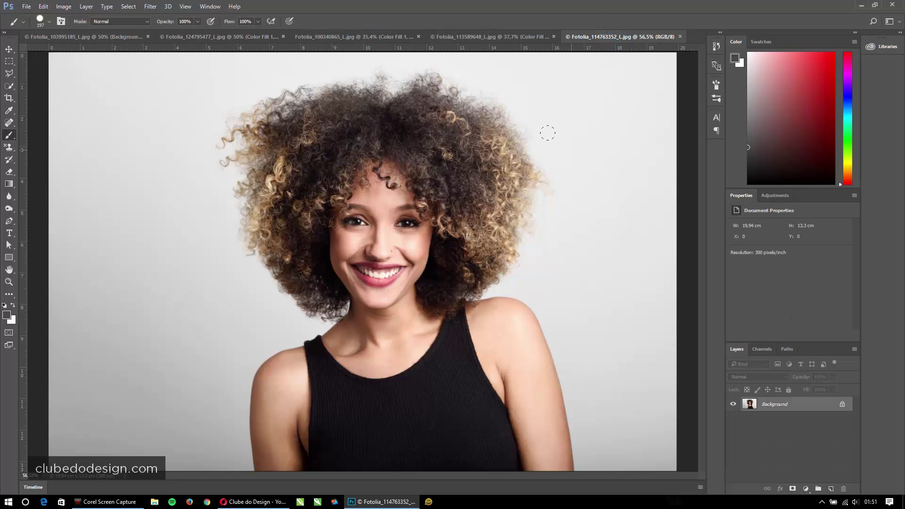
pyautogui.click(227, 36)
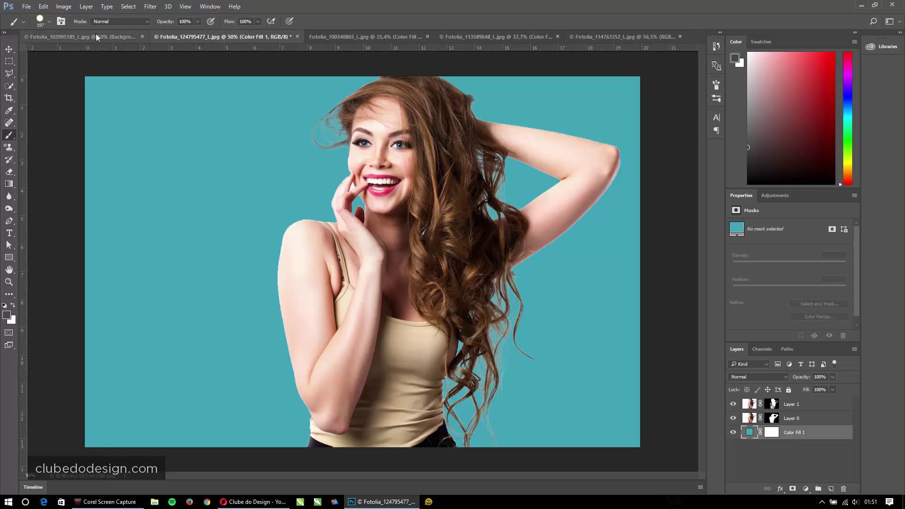
pyautogui.click(81, 35)
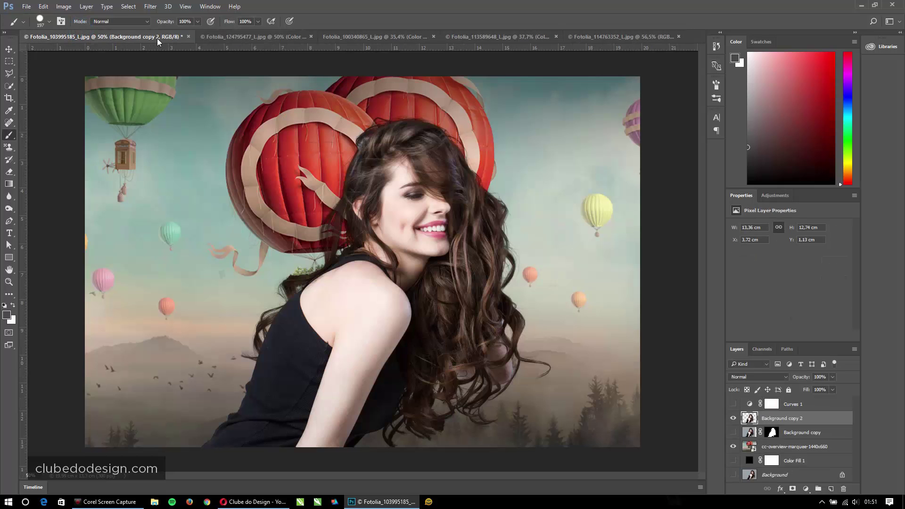
pyautogui.click(189, 37)
pyautogui.click(465, 191)
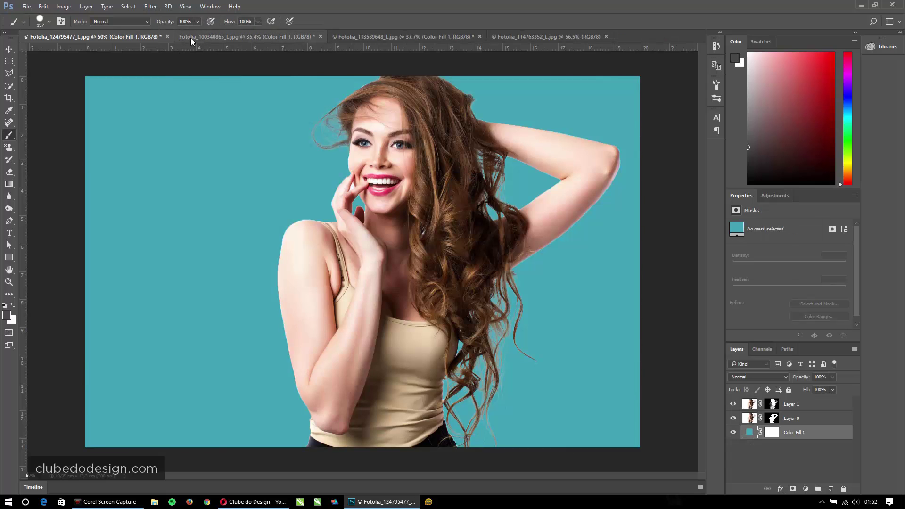
# Open the original Fotolia_103995185_L.jpg from the "Como selecionar cabelo no Photoshop" folder.
pyautogui.hotkey('ctrl', 'o')
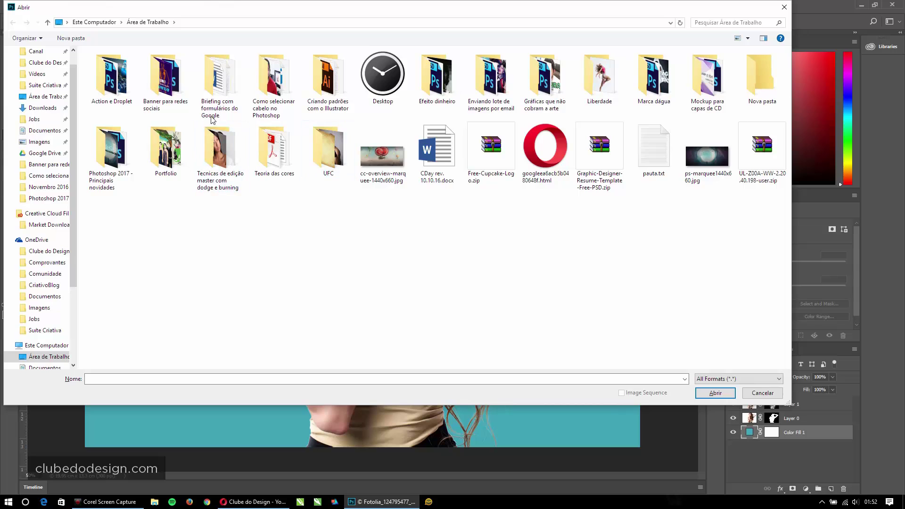
pyautogui.doubleClick(264, 80)
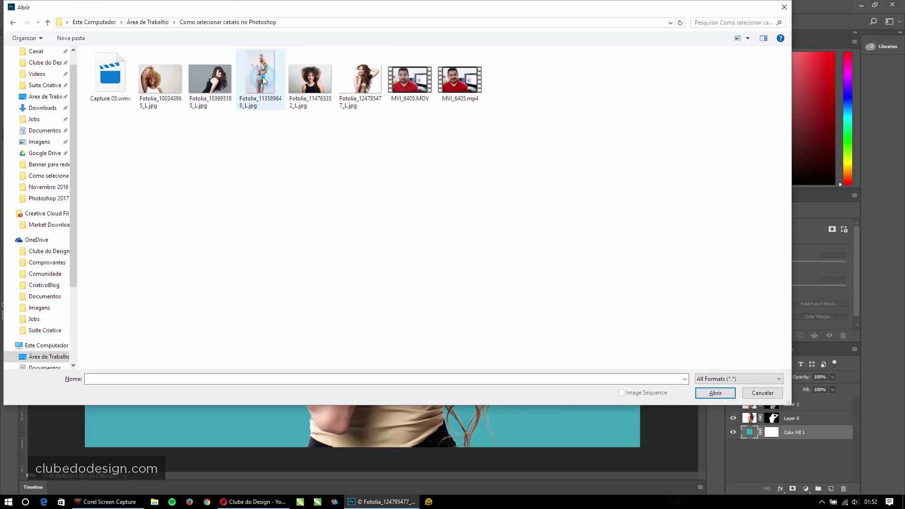
pyautogui.doubleClick(210, 76)
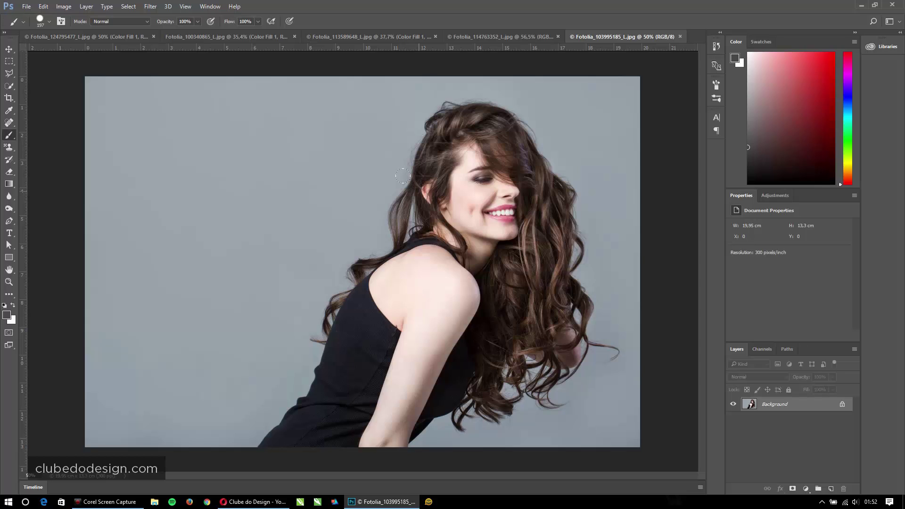
# Convert the Background to a regular layer, duplicate it and hide the original Layer 0.
pyautogui.doubleClick(819, 405)
pyautogui.click(534, 162)
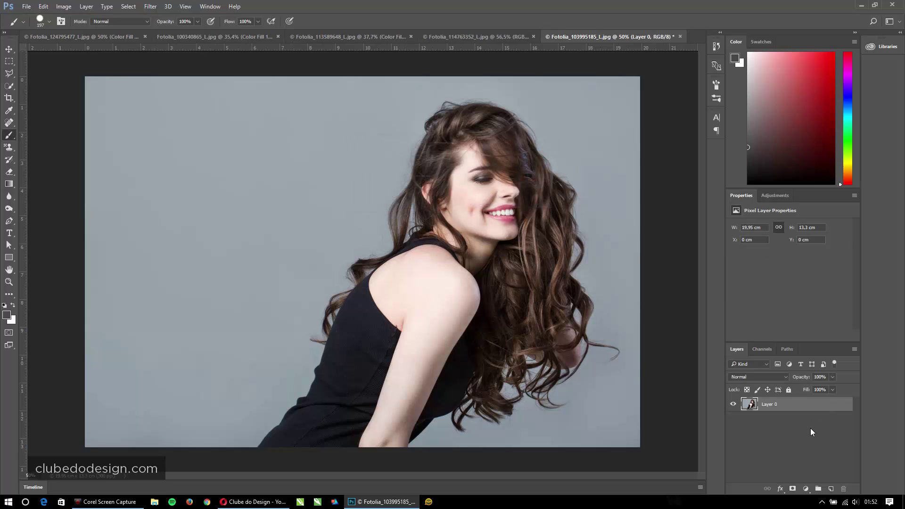
pyautogui.hotkey('ctrl', 'j')
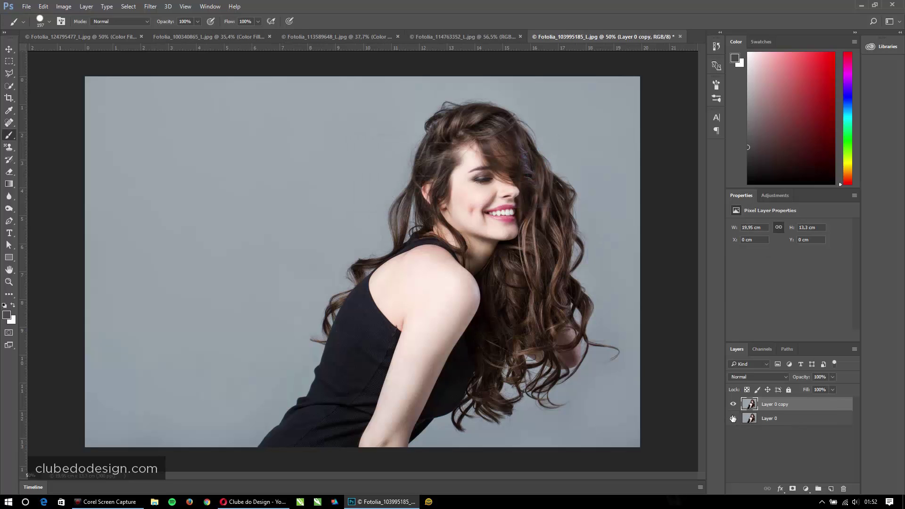
pyautogui.click(734, 418)
# In Layer 0 copy's Blend If options, lower the This Layer white limit to 151 and split it to 91 / 151.
pyautogui.click(840, 404)
pyautogui.press('h')
pyautogui.doubleClick(838, 403)
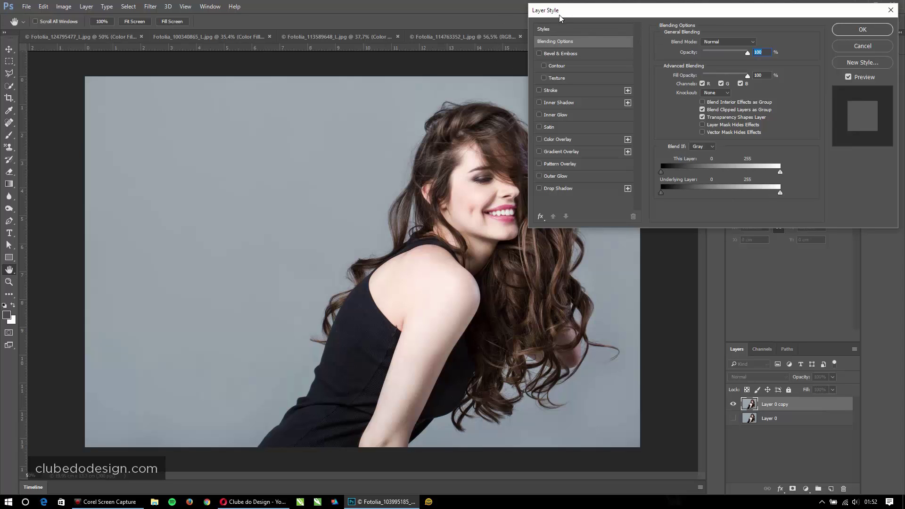
pyautogui.click(558, 42)
pyautogui.moveTo(781, 173)
pyautogui.mouseDown()
pyautogui.moveTo(704, 180)
pyautogui.moveTo(782, 173)
pyautogui.mouseUp()
pyautogui.moveTo(661, 192)
pyautogui.mouseDown()
pyautogui.moveTo(740, 193)
pyautogui.moveTo(668, 201)
pyautogui.mouseUp()
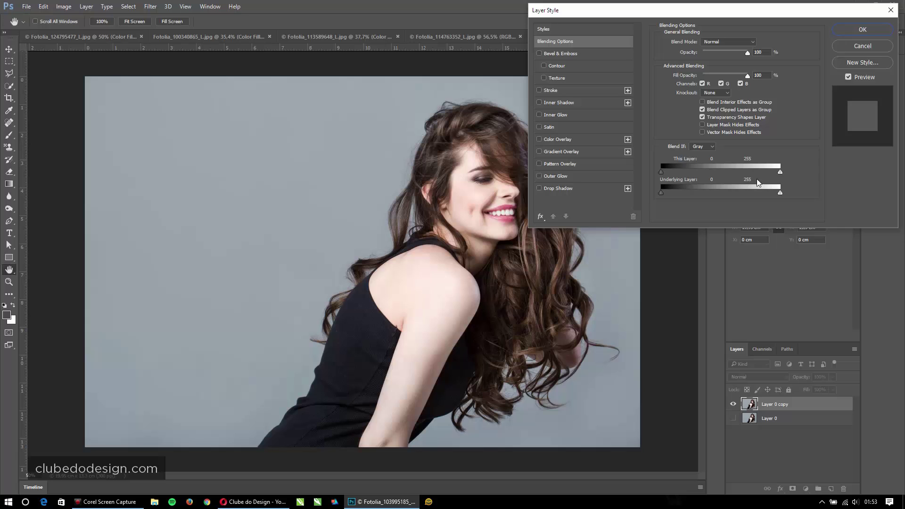
pyautogui.moveTo(780, 172); pyautogui.dragTo(732, 173)
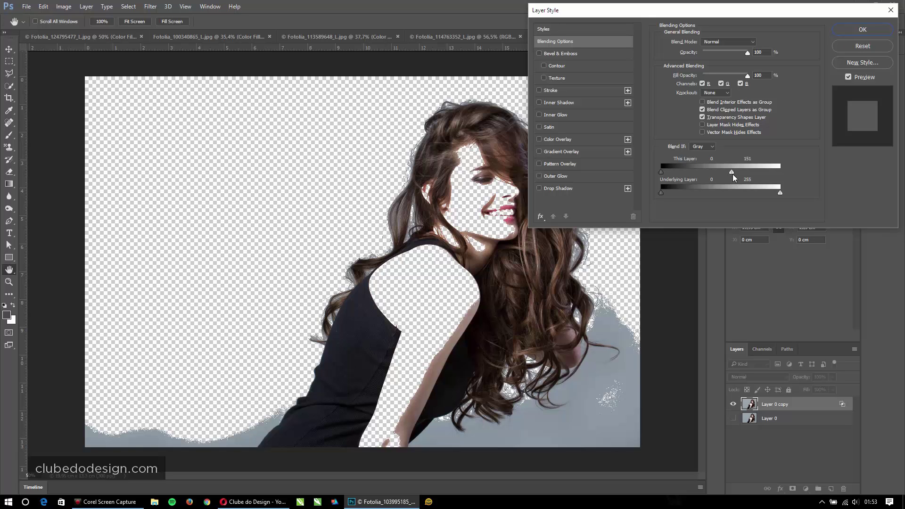
pyautogui.moveTo(731, 172); pyautogui.dragTo(703, 173)
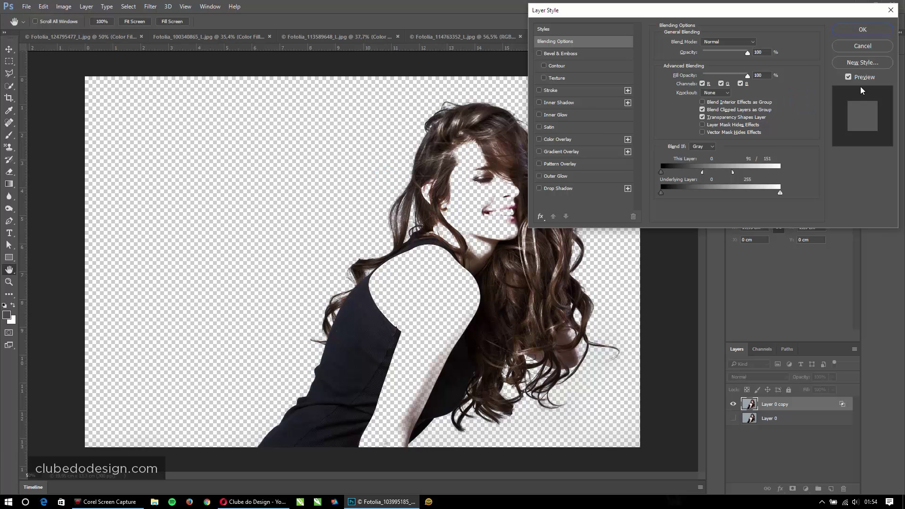
pyautogui.click(852, 32)
# Check the hair edges from crown to shoulder, and refine Layer 0 copy's Blend If white split for This Layer to 100 / 163.
pyautogui.moveTo(424, 172); pyautogui.dragTo(374, 270)
pyautogui.moveTo(608, 120); pyautogui.dragTo(503, 224)
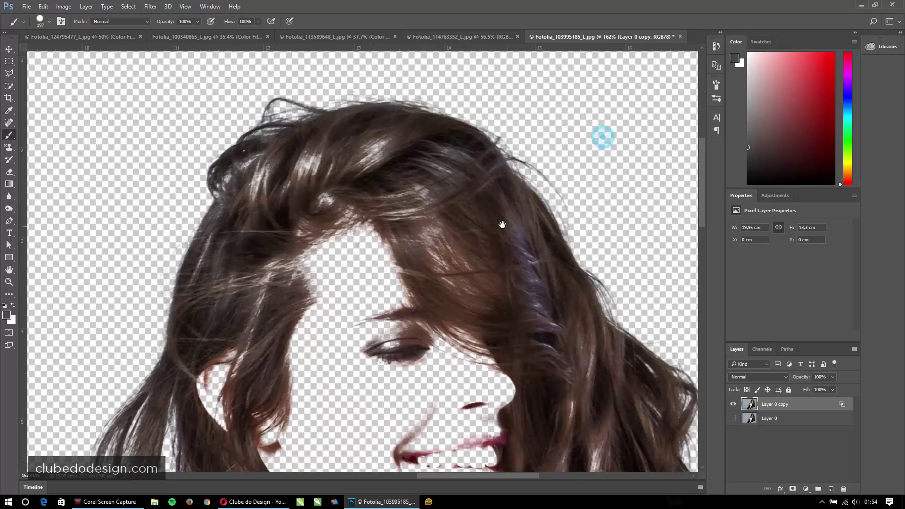
pyautogui.moveTo(572, 310); pyautogui.dragTo(400, 125)
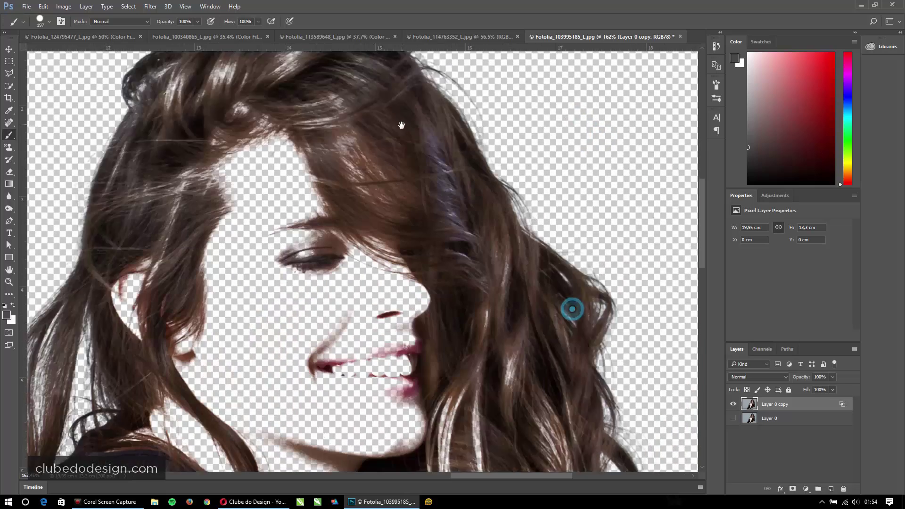
pyautogui.moveTo(407, 357); pyautogui.dragTo(444, 155)
pyautogui.keyDown('alt'); pyautogui.click(472, 259); pyautogui.keyUp('alt')
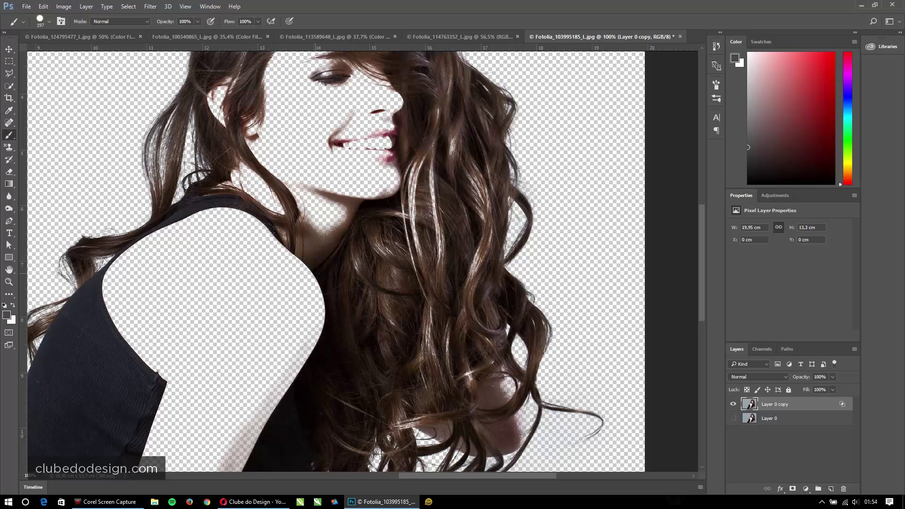
pyautogui.moveTo(244, 234); pyautogui.dragTo(357, 310)
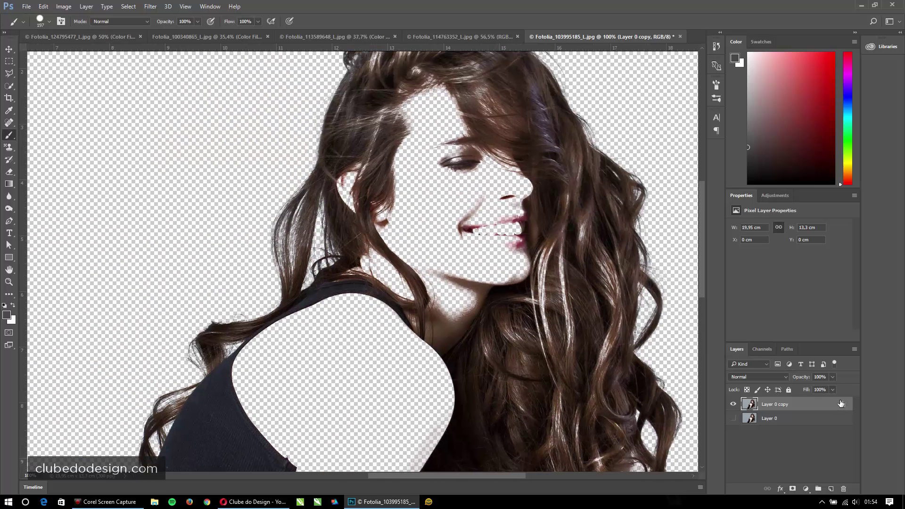
pyautogui.press('space')
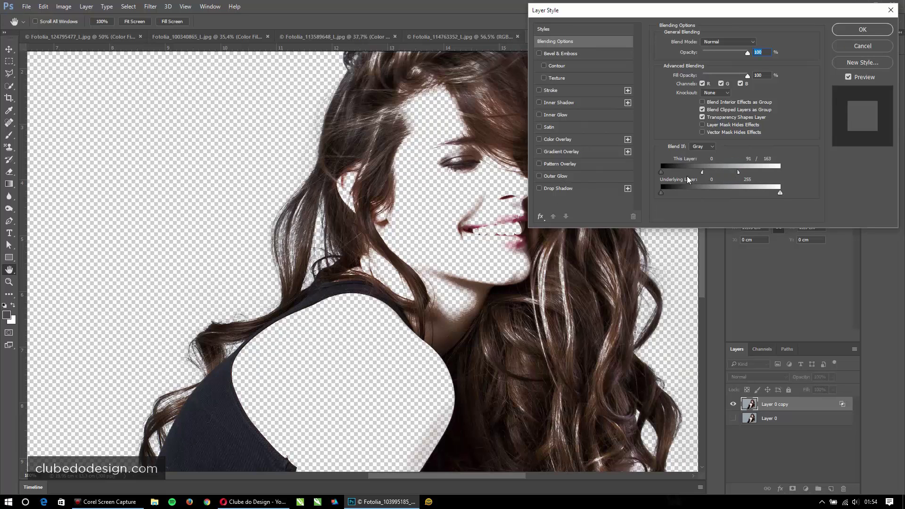
pyautogui.moveTo(701, 171); pyautogui.dragTo(708, 171)
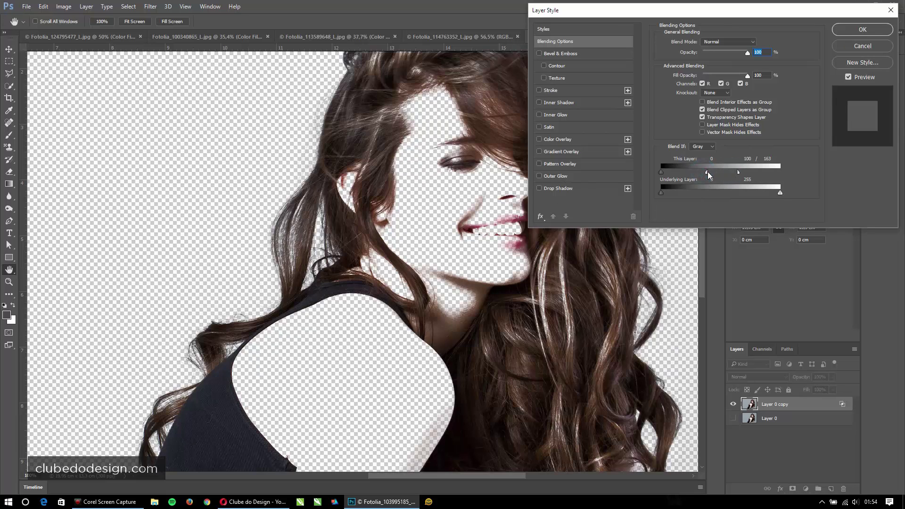
pyautogui.scroll(-2, 481, 239)
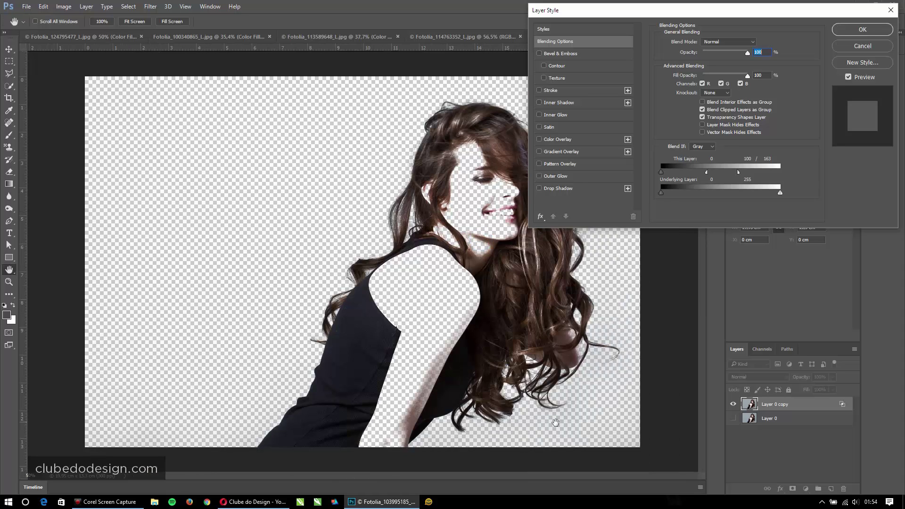
pyautogui.click(853, 30)
pyautogui.press('b')
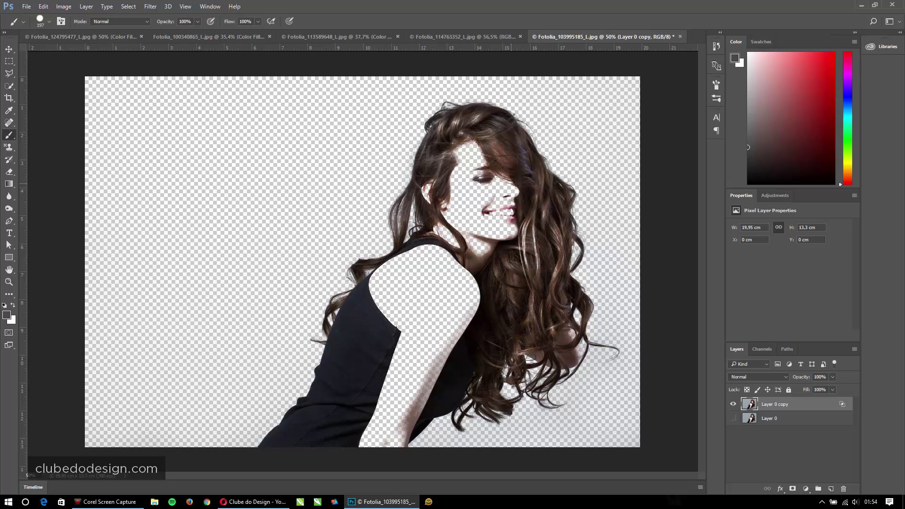
# Show Layer 0 again and add a layer mask to it, inverted to black to hide its content.
pyautogui.click(733, 417)
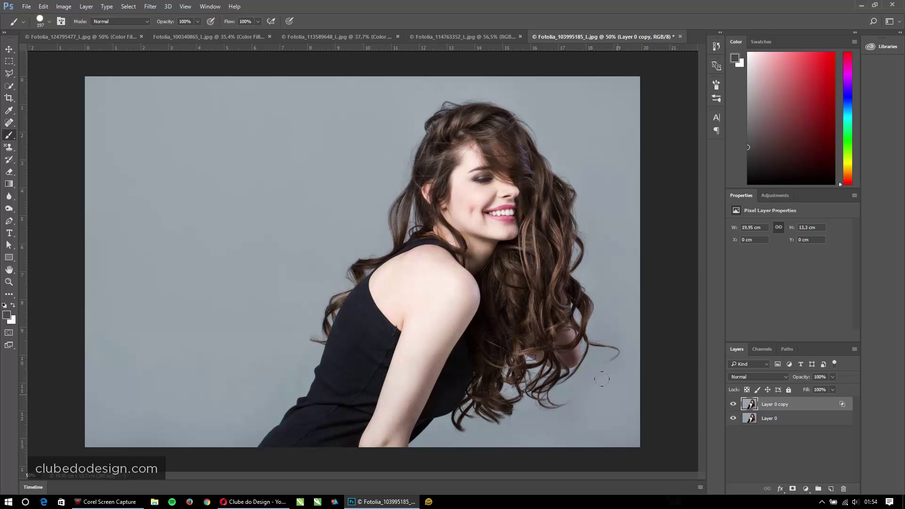
pyautogui.click(794, 418)
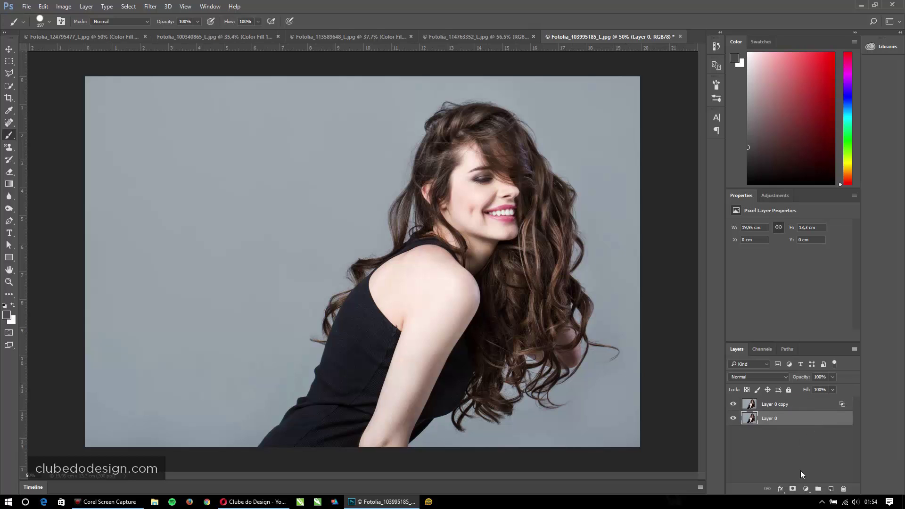
pyautogui.click(794, 489)
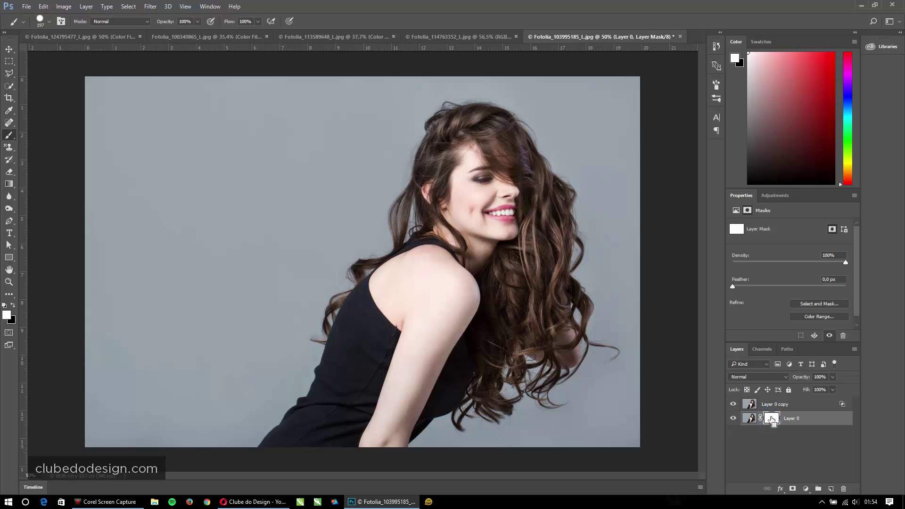
pyautogui.hotkey('ctrl', 'i')
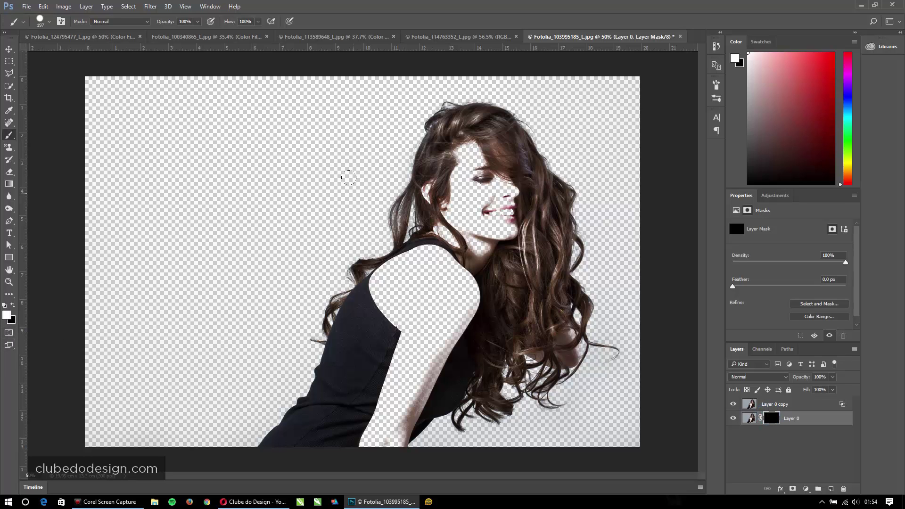
# Paint white on Layer 0's mask to bring back the face, inner hair, neck, shoulder and arm.
pyautogui.moveTo(474, 220); pyautogui.dragTo(457, 139)
pyautogui.moveTo(434, 169)
pyautogui.mouseDown()
pyautogui.moveTo(441, 185)
pyautogui.moveTo(462, 141)
pyautogui.moveTo(458, 116)
pyautogui.moveTo(447, 143)
pyautogui.moveTo(504, 212)
pyautogui.moveTo(501, 197)
pyautogui.moveTo(519, 201)
pyautogui.moveTo(528, 224)
pyautogui.moveTo(524, 283)
pyautogui.moveTo(542, 318)
pyautogui.mouseUp()
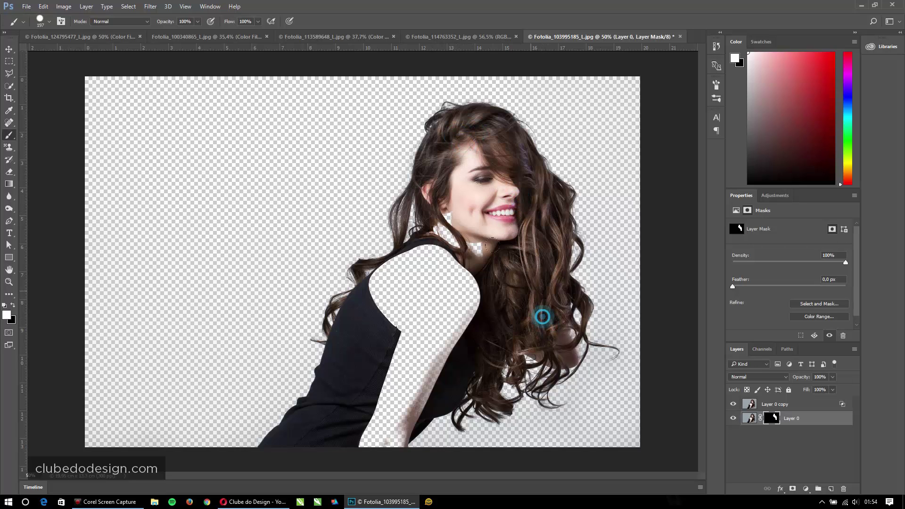
pyautogui.moveTo(492, 247)
pyautogui.mouseDown()
pyautogui.moveTo(432, 243)
pyautogui.moveTo(462, 219)
pyautogui.moveTo(419, 298)
pyautogui.moveTo(448, 287)
pyautogui.moveTo(402, 345)
pyautogui.moveTo(425, 266)
pyautogui.moveTo(411, 253)
pyautogui.moveTo(391, 265)
pyautogui.moveTo(364, 318)
pyautogui.moveTo(401, 309)
pyautogui.moveTo(367, 422)
pyautogui.moveTo(412, 355)
pyautogui.mouseUp()
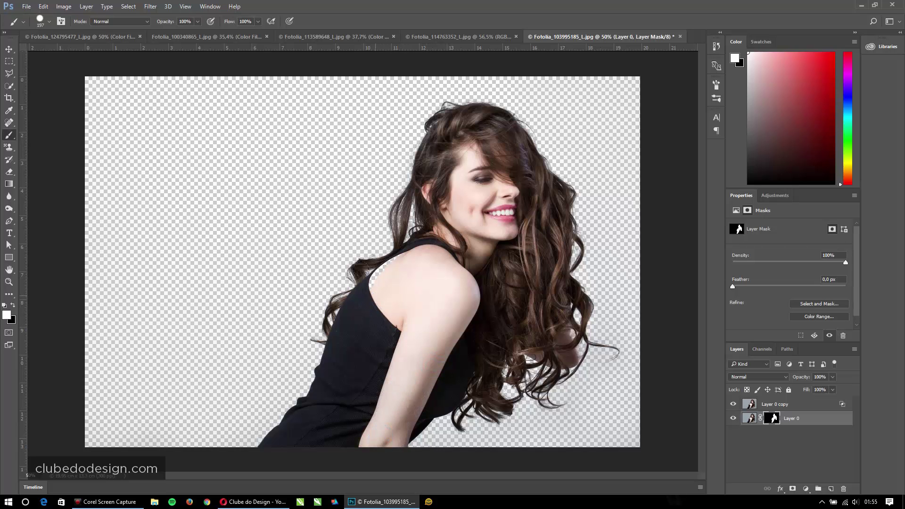
pyautogui.moveTo(401, 287)
pyautogui.mouseDown()
pyautogui.moveTo(433, 315)
pyautogui.moveTo(345, 272)
pyautogui.mouseUp()
pyautogui.moveTo(394, 322); pyautogui.dragTo(448, 273)
# Restore the hand behind the curls on Layer 0's mask, undoing strokes that spill past its edge and repainting inside with a 135 px brush.
pyautogui.moveTo(595, 303)
pyautogui.mouseDown()
pyautogui.moveTo(433, 126)
pyautogui.moveTo(279, 204)
pyautogui.mouseUp()
pyautogui.moveTo(473, 303)
pyautogui.mouseDown()
pyautogui.moveTo(460, 304)
pyautogui.moveTo(505, 361)
pyautogui.moveTo(496, 353)
pyautogui.moveTo(556, 396)
pyautogui.mouseUp()
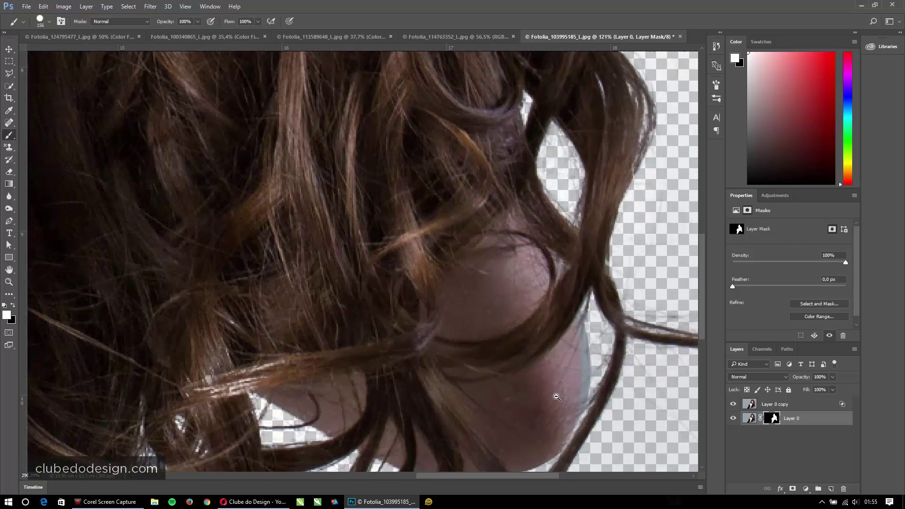
pyautogui.keyDown('alt'); pyautogui.rightClick(570, 365); pyautogui.keyUp('alt')
pyautogui.hotkey('ctrl', 'alt', 'z')
pyautogui.hotkey('ctrl', 'alt', 'z')
pyautogui.hotkey('ctrl', 'alt', 'z')
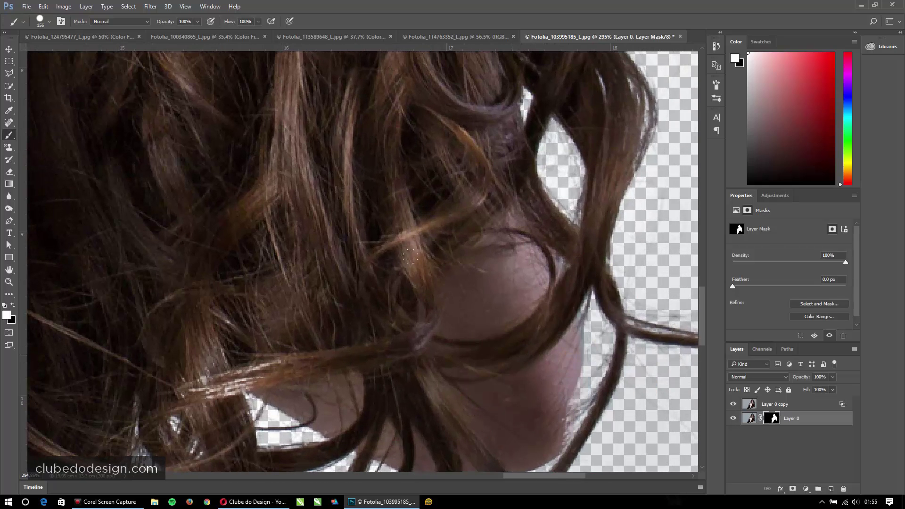
pyautogui.keyDown('alt'); pyautogui.rightClick(473, 360); pyautogui.keyUp('alt')
pyautogui.moveTo(480, 383); pyautogui.dragTo(488, 387)
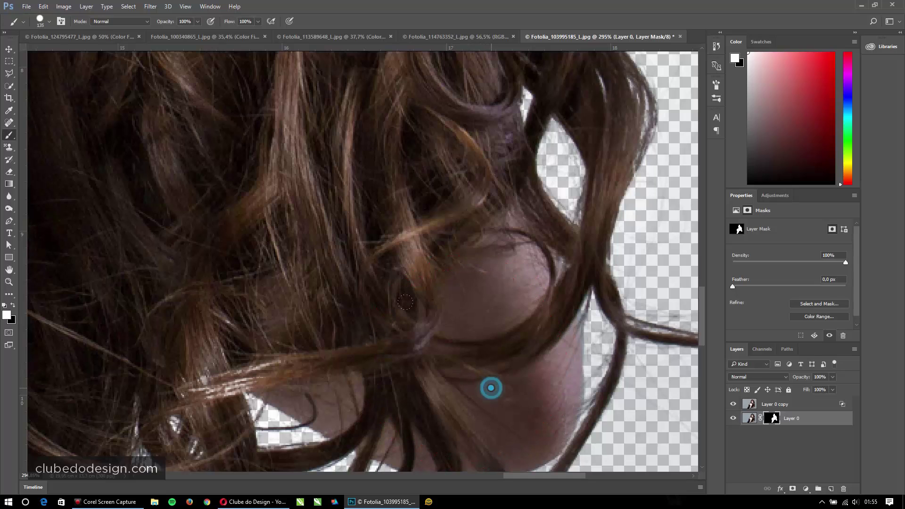
# Fill remaining semi-transparent spots on Layer 0's mask with white over the inner hair, dress and arm.
pyautogui.hotkey('ctrl', '0')
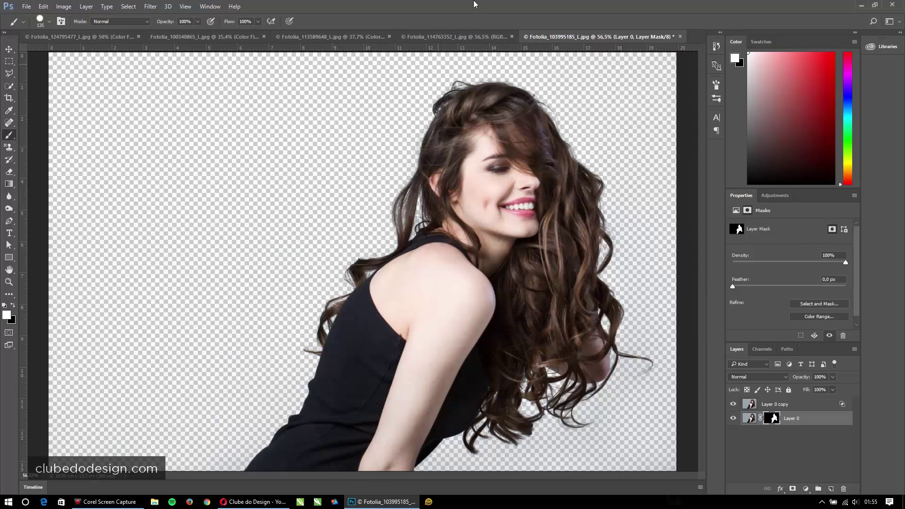
pyautogui.click(544, 253)
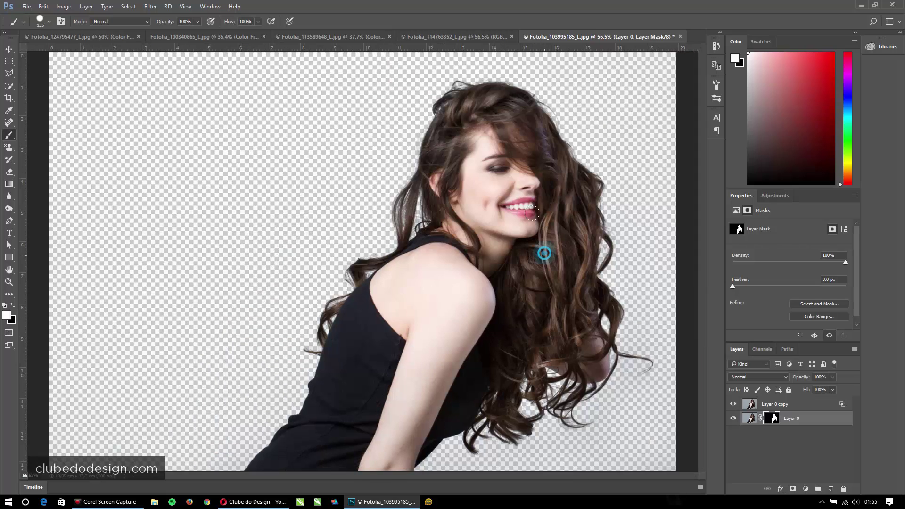
pyautogui.click(381, 340)
pyautogui.click(481, 378)
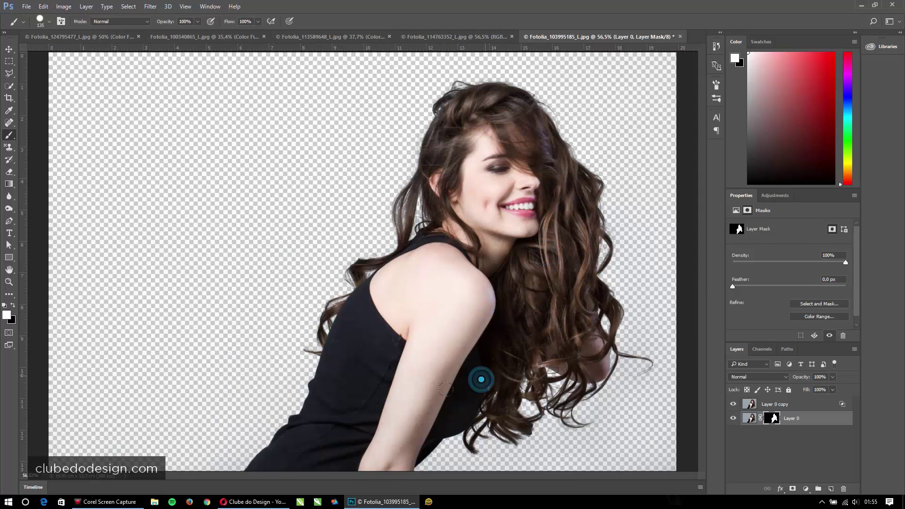
pyautogui.click(418, 389)
pyautogui.click(364, 444)
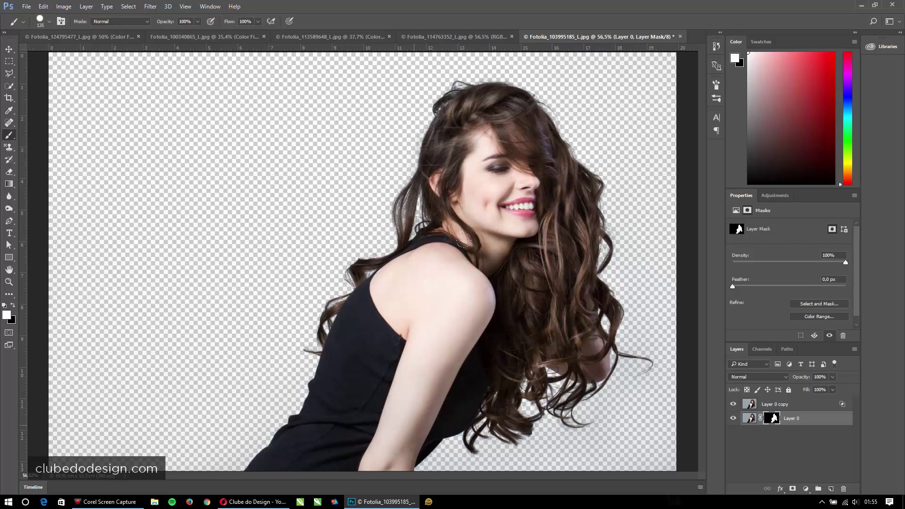
pyautogui.moveTo(471, 152)
pyautogui.mouseDown()
pyautogui.moveTo(452, 140)
pyautogui.moveTo(443, 146)
pyautogui.moveTo(456, 98)
pyautogui.moveTo(514, 114)
pyautogui.mouseUp()
# Stamp the visible layers into a new layer above Layer 0 copy and hide the two source layers.
pyautogui.click(784, 404)
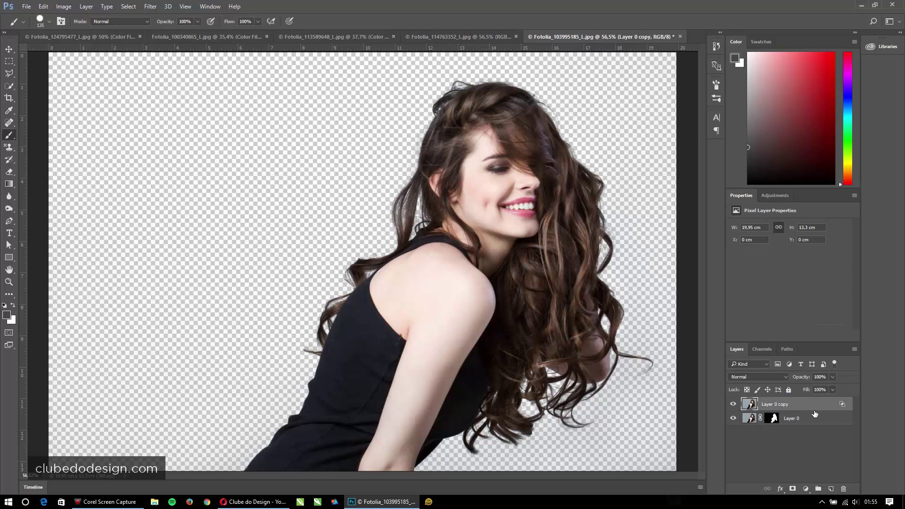
pyautogui.hotkey('ctrl', 'shift', 'alt', 'e')
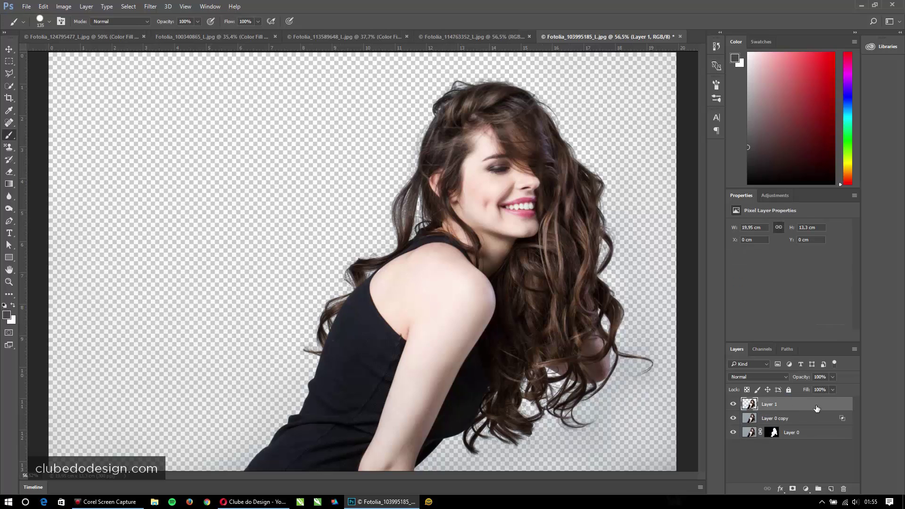
pyautogui.moveTo(733, 418); pyautogui.dragTo(734, 436)
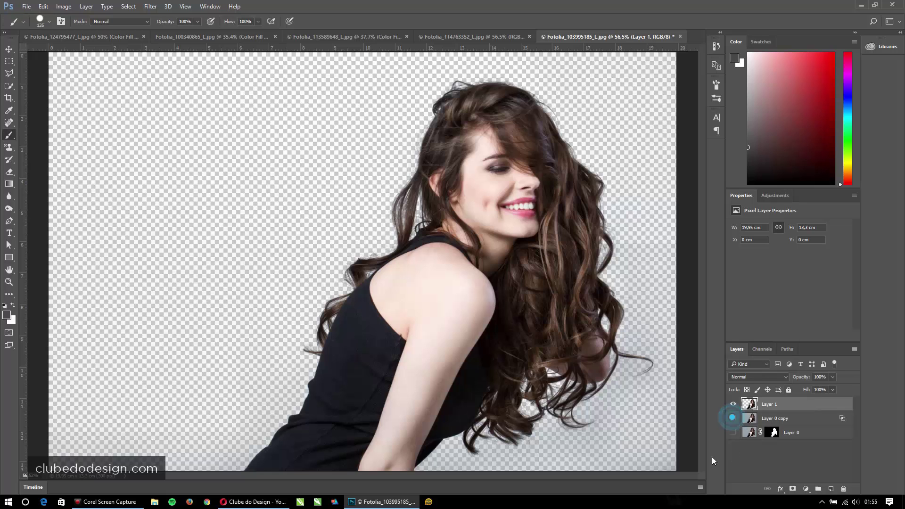
# Add a dark grey #484848 Solid Color fill layer and move it beneath Layer 0 copy as a test backdrop.
pyautogui.keyDown('alt'); pyautogui.click(517, 241); pyautogui.keyUp('alt')
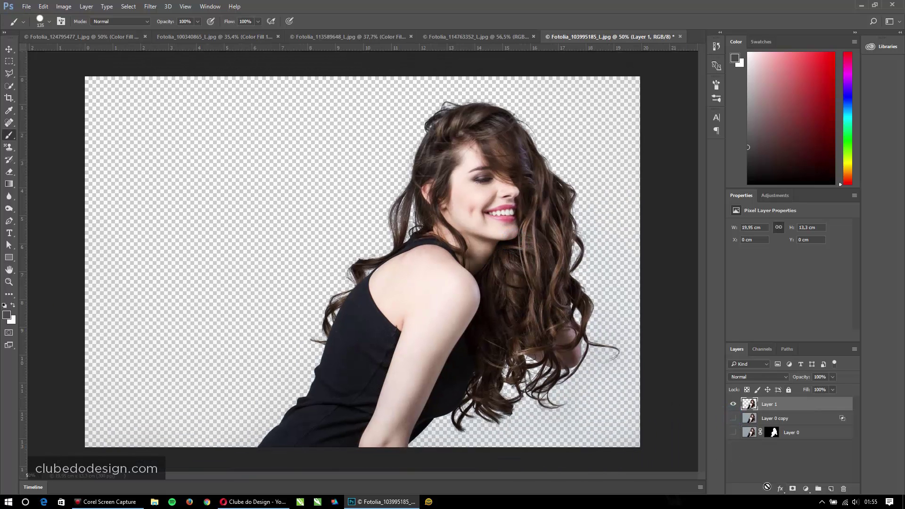
pyautogui.click(806, 490)
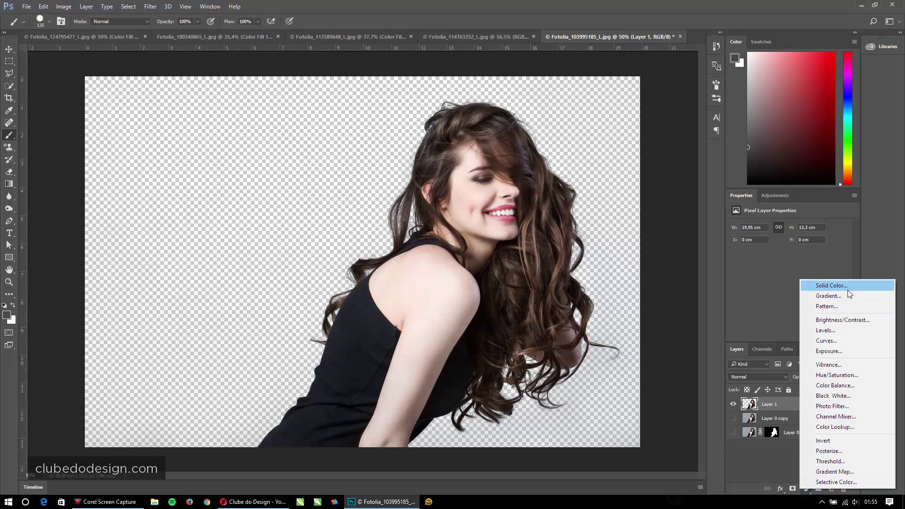
pyautogui.click(825, 285)
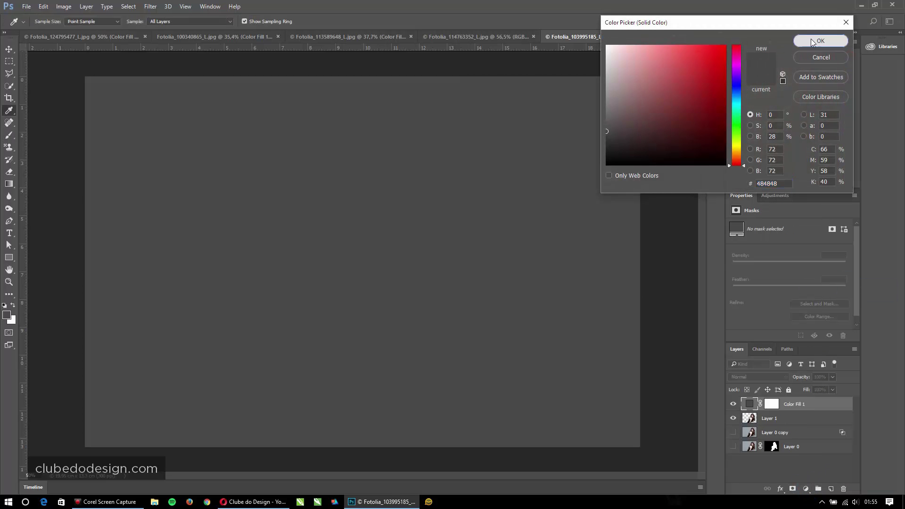
pyautogui.click(811, 39)
pyautogui.moveTo(795, 404); pyautogui.dragTo(788, 441)
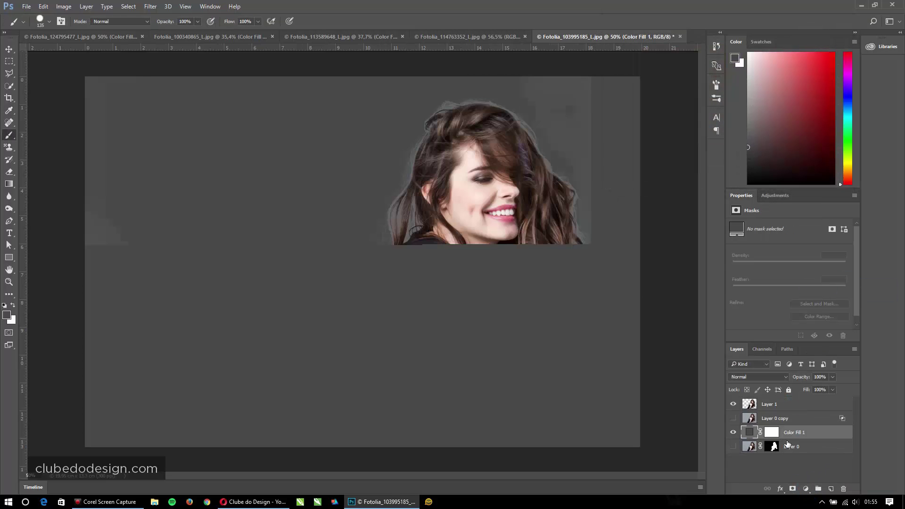
pyautogui.hotkey('ctrl', '-')
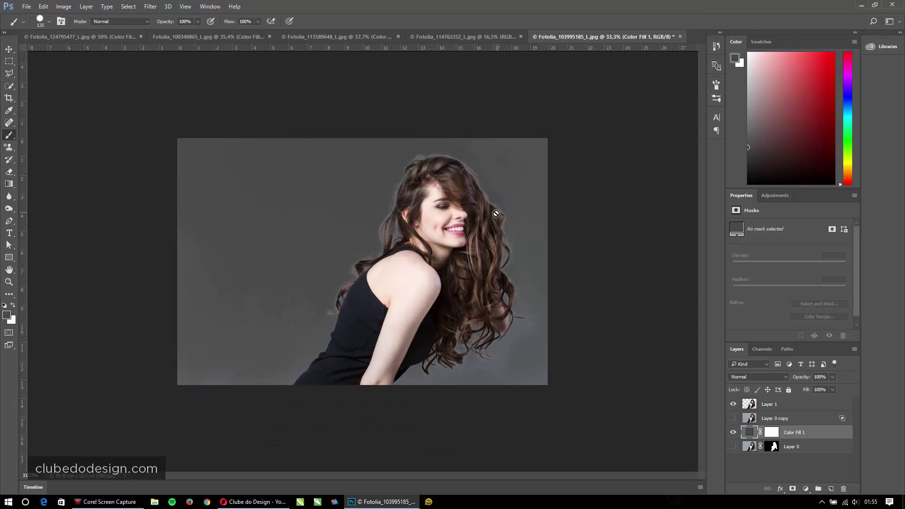
pyautogui.scroll(3, 456, 229)
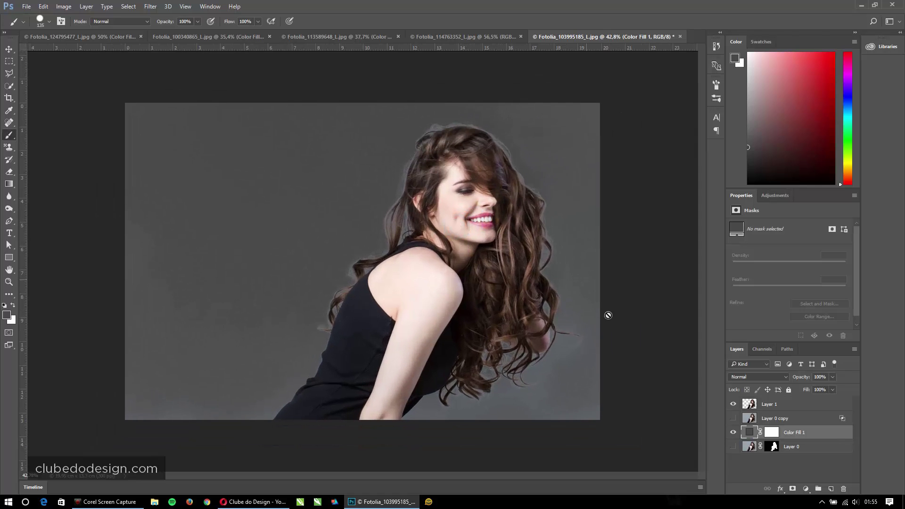
# Check the light hair fringe at the crown and lower Layer 0 copy's Blend If white split for This Layer to about 84 / 160.
pyautogui.click(756, 403)
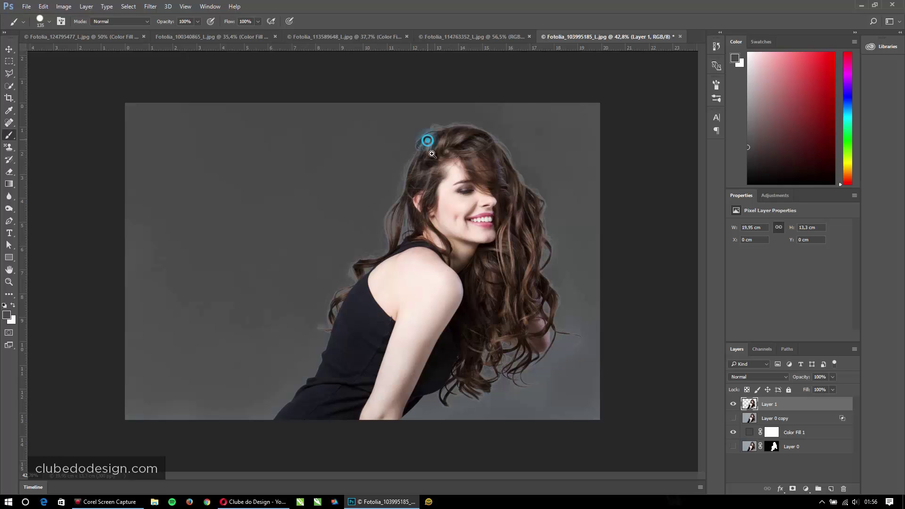
pyautogui.scroll(5, 427, 137)
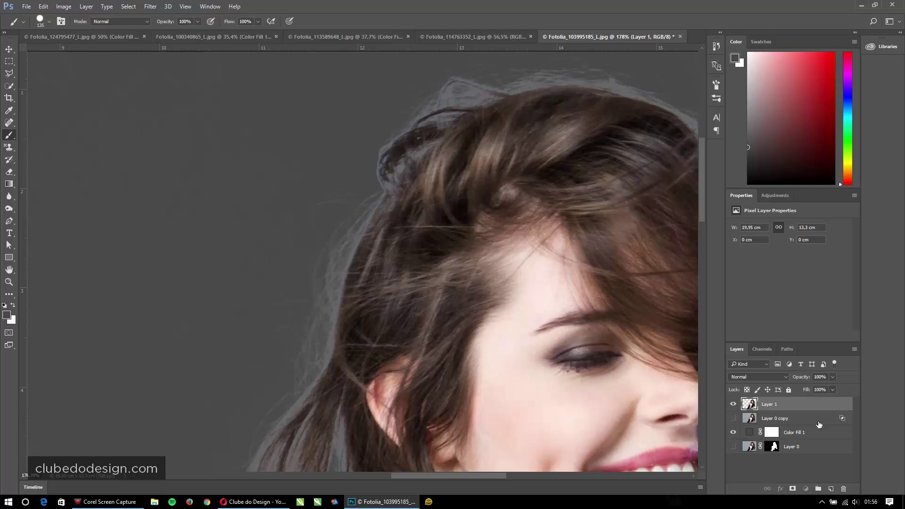
pyautogui.doubleClick(839, 420)
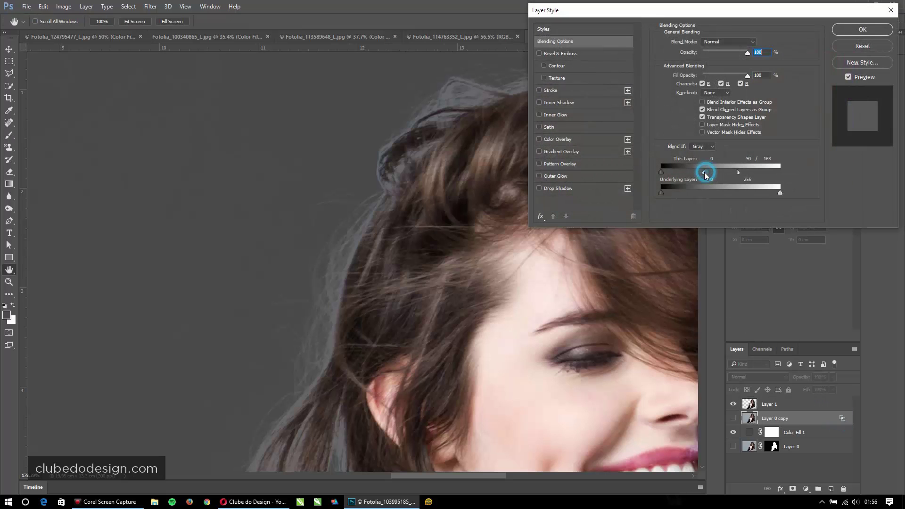
pyautogui.moveTo(706, 176); pyautogui.dragTo(701, 172)
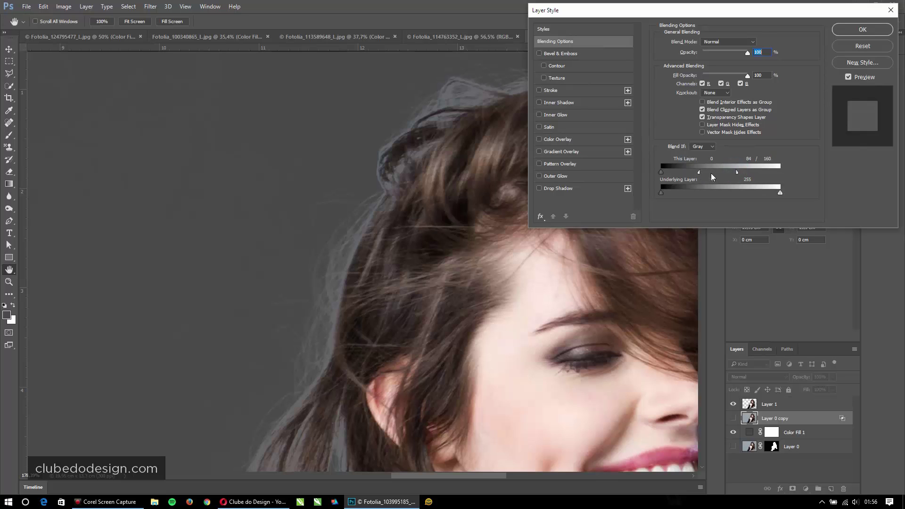
pyautogui.moveTo(697, 174); pyautogui.dragTo(695, 173)
pyautogui.click(854, 33)
# Delete the merged Layer 1, show Layer 0 copy and Layer 0, and place Layer 0 above the Color Fill 1 layer.
pyautogui.moveTo(776, 406); pyautogui.dragTo(844, 488)
pyautogui.click(734, 404)
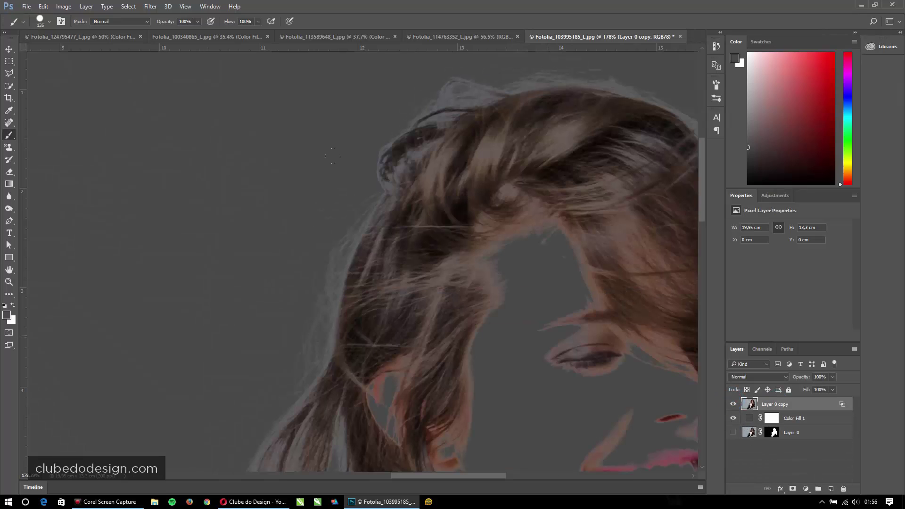
pyautogui.scroll(-3, 580, 245)
pyautogui.click(734, 432)
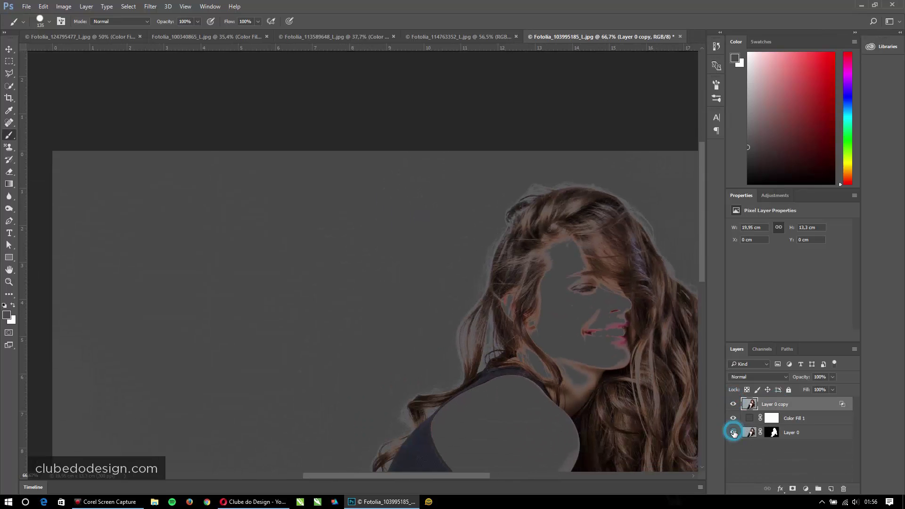
pyautogui.moveTo(773, 432); pyautogui.dragTo(773, 413)
pyautogui.hotkey('ctrl', 'z')
# Set Layer 0 copy's Blend If white split for This Layer to 57 / 160, judging the hair edges against the grey backdrop.
pyautogui.scroll(4, 601, 359)
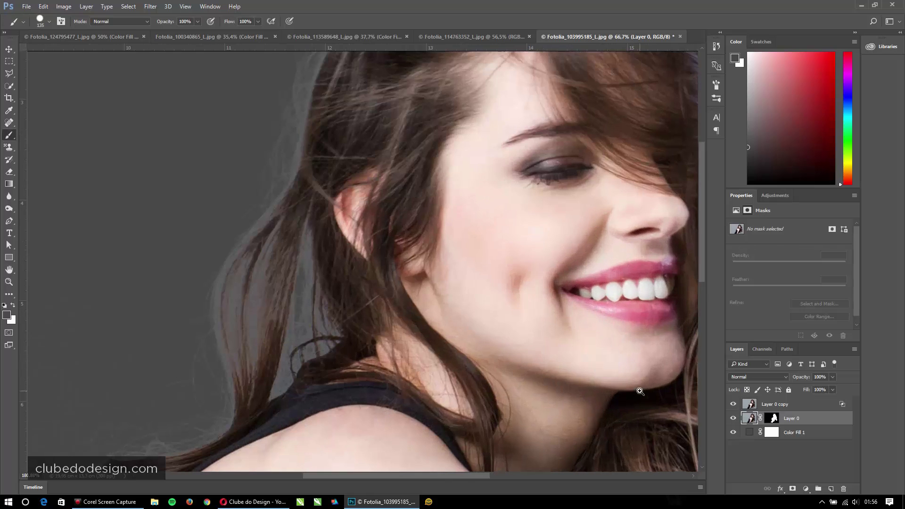
pyautogui.doubleClick(842, 406)
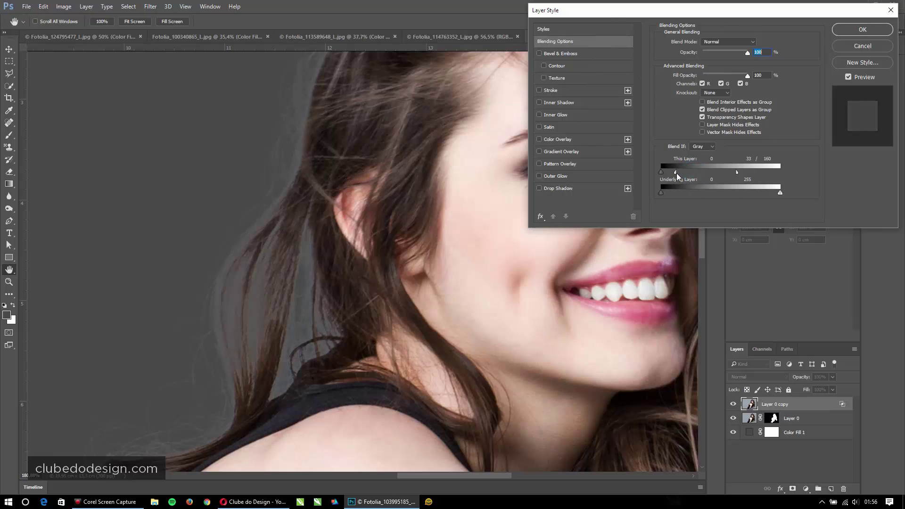
pyautogui.scroll(-4, 395, 195)
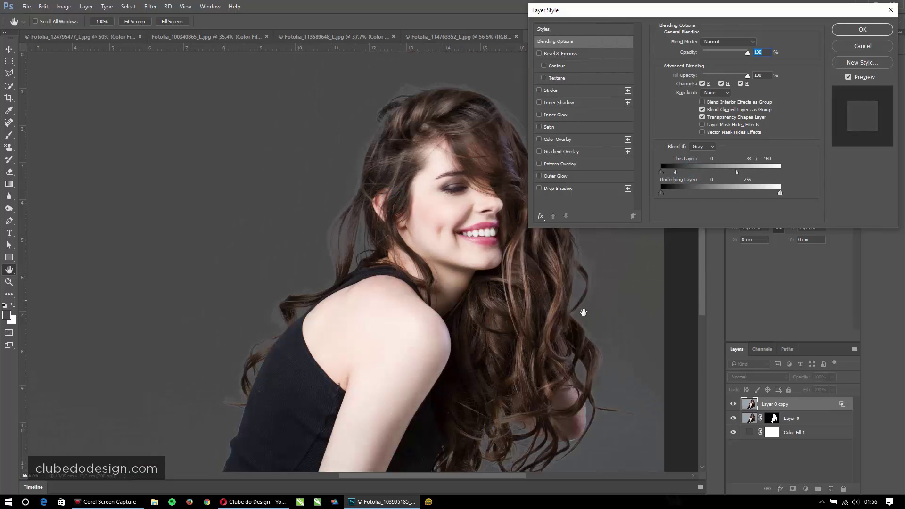
pyautogui.moveTo(529, 327); pyautogui.dragTo(448, 283)
pyautogui.scroll(-1, 449, 283)
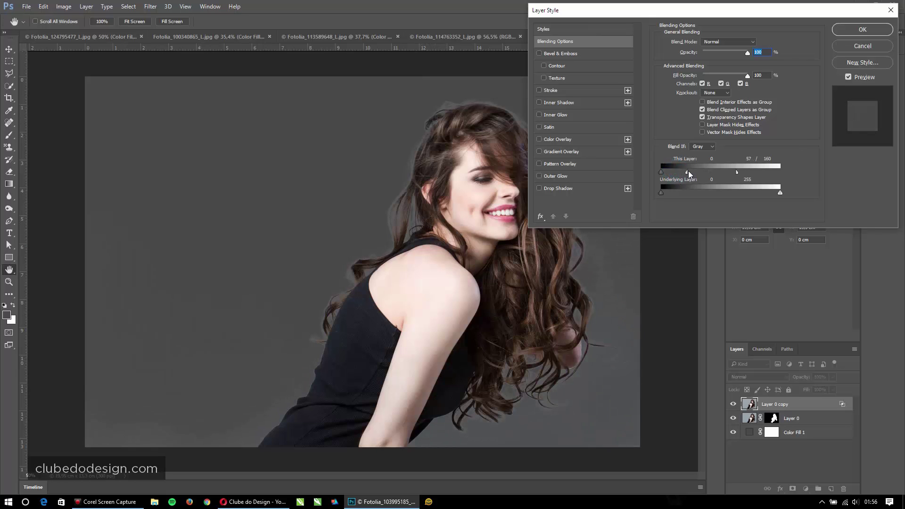
pyautogui.click(863, 30)
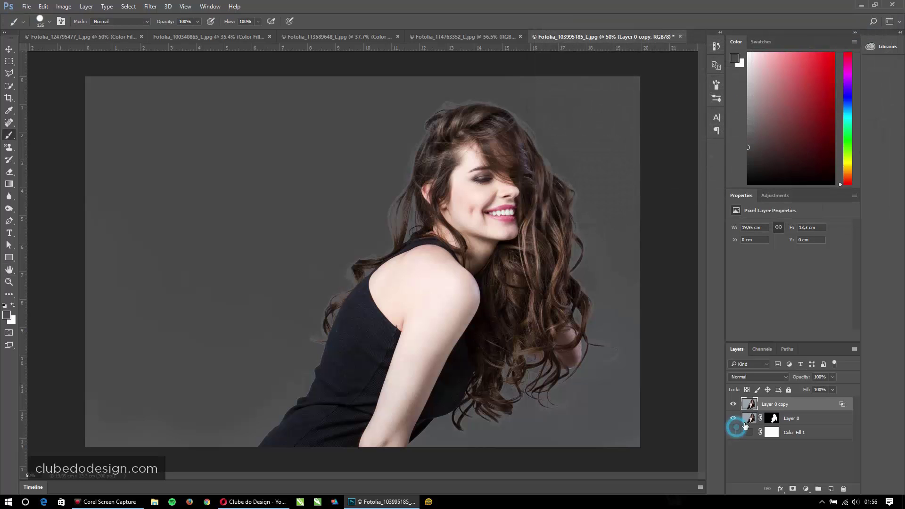
# Stamp the cutout into a new layer with the colour fill hidden, hide both source layers and show the fill again.
pyautogui.click(733, 432)
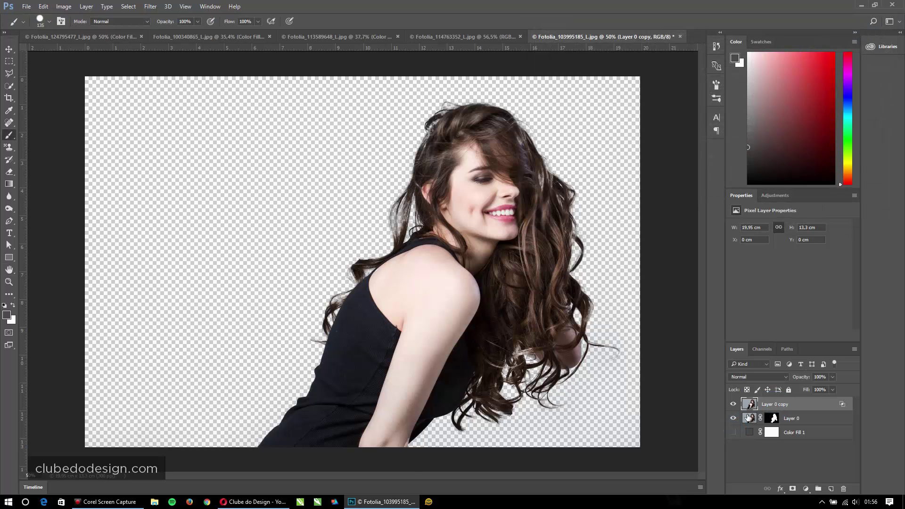
pyautogui.hotkey('ctrl', 'shift', 'alt', 'e')
pyautogui.moveTo(733, 419); pyautogui.dragTo(733, 447)
pyautogui.click(733, 447)
pyautogui.click(752, 406)
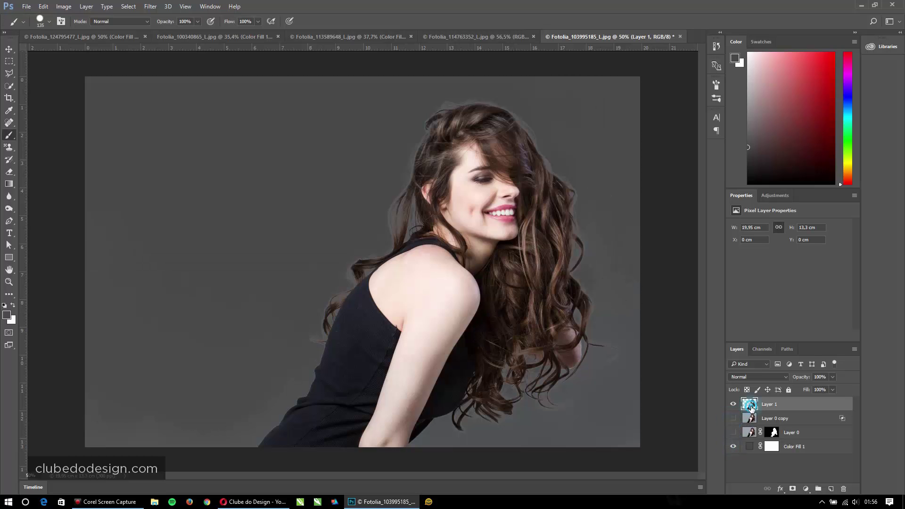
# Apply Remove White Matte to the stamped Layer 1 to clear the light fringe around the hair.
pyautogui.click(69, 12)
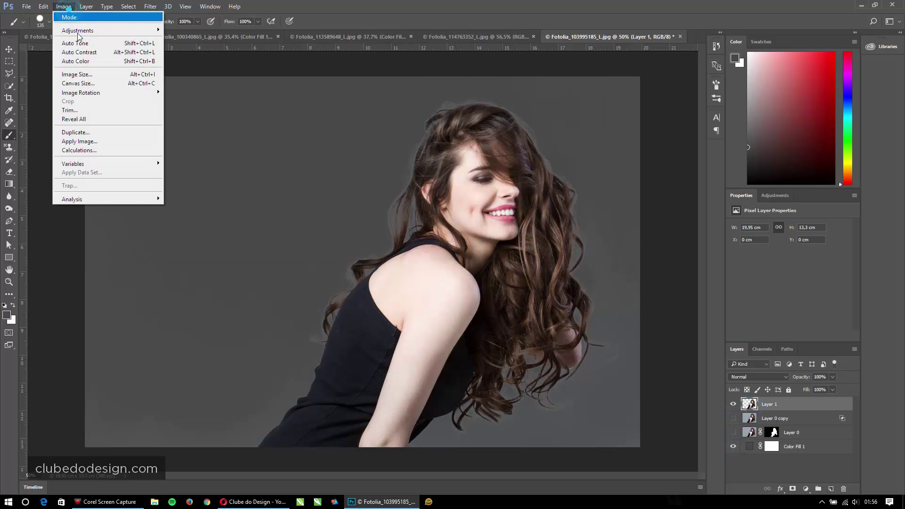
pyautogui.click(88, 9)
pyautogui.click(87, 7)
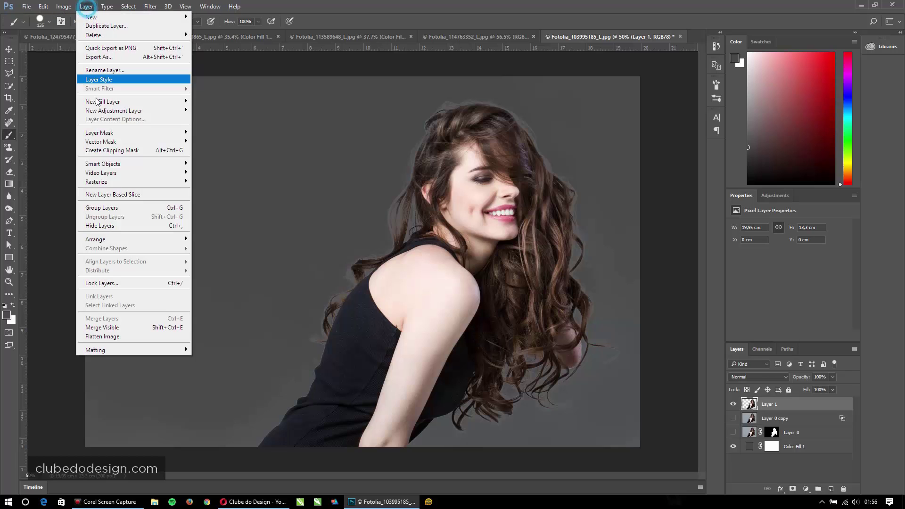
pyautogui.moveTo(115, 350)
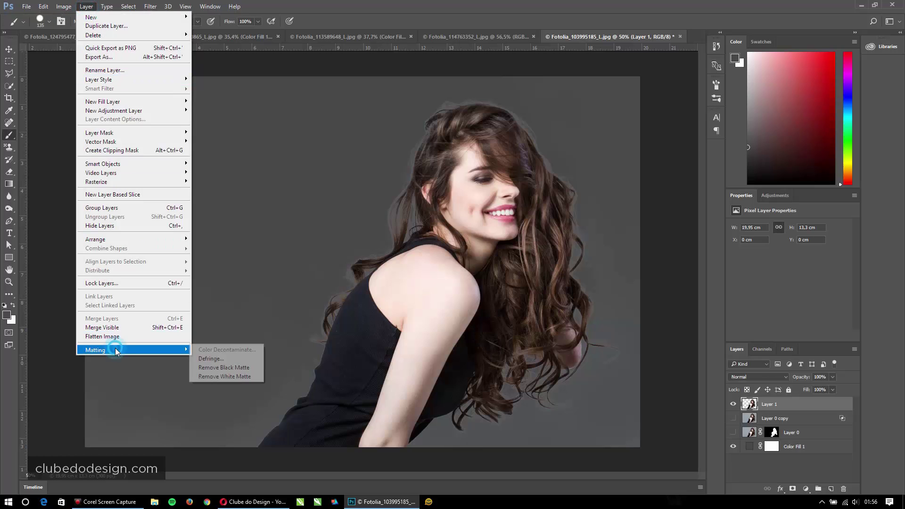
pyautogui.click(245, 377)
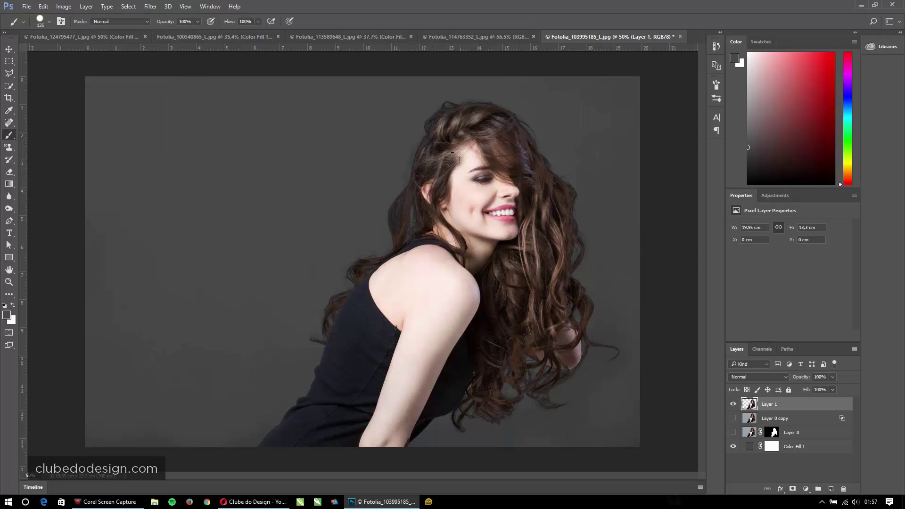
# Toggle Layer 1's visibility off and on, and hide the Color Fill 1 layer to show the cutout on transparency.
pyautogui.hotkey('ctrl', '-')
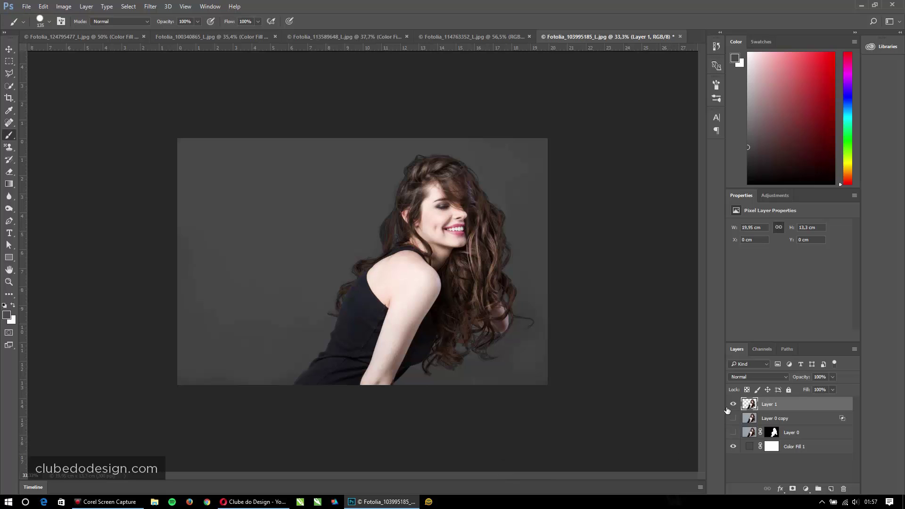
pyautogui.click(734, 404)
pyautogui.click(734, 404)
pyautogui.click(733, 447)
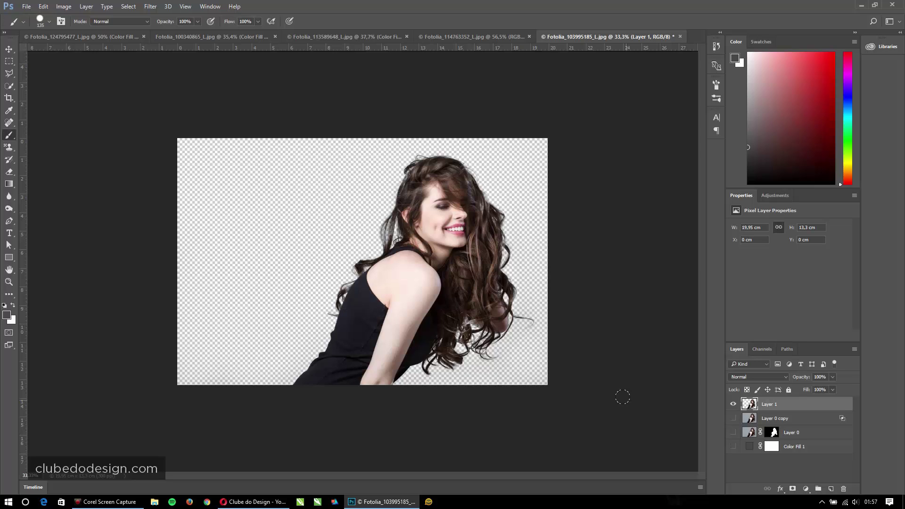
# Review the curly-hair cutouts in the other open documents, and return to Fotolia_103995185_L.jpg.
pyautogui.click(242, 36)
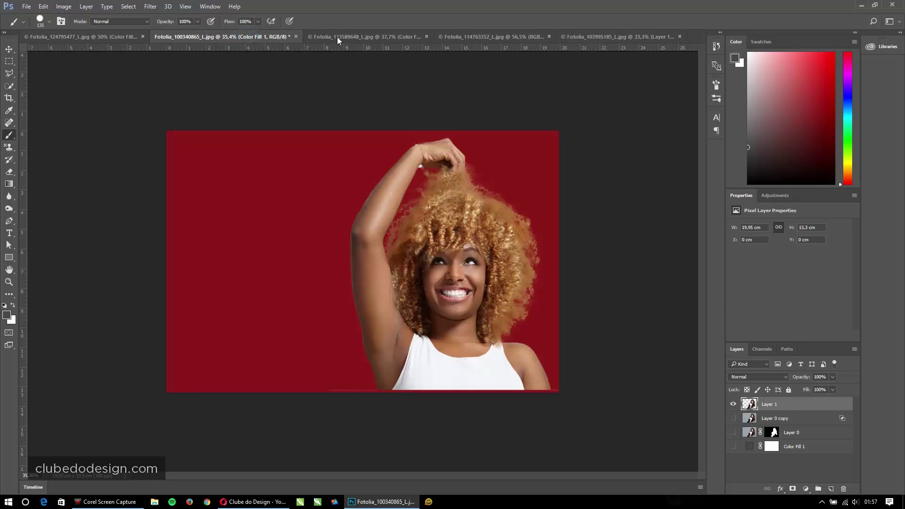
pyautogui.click(340, 36)
pyautogui.click(444, 37)
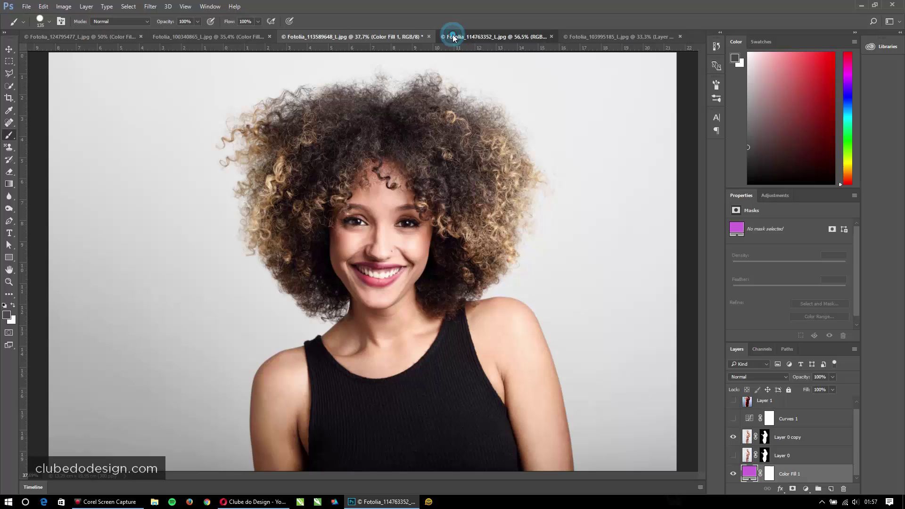
pyautogui.click(583, 38)
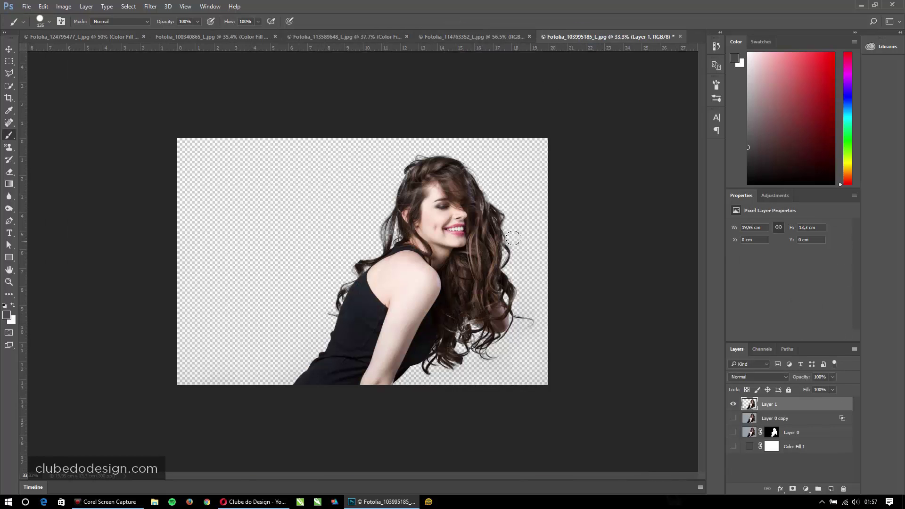